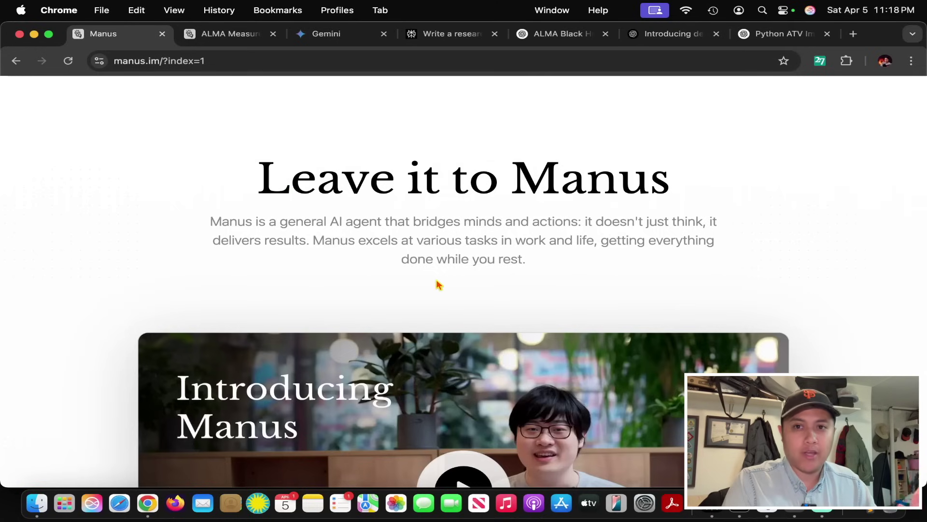
Find the 'Research on AI products for the clothing industry' card in the Use case gallery and start its replay.
scroll(439, 284, "down", 3)
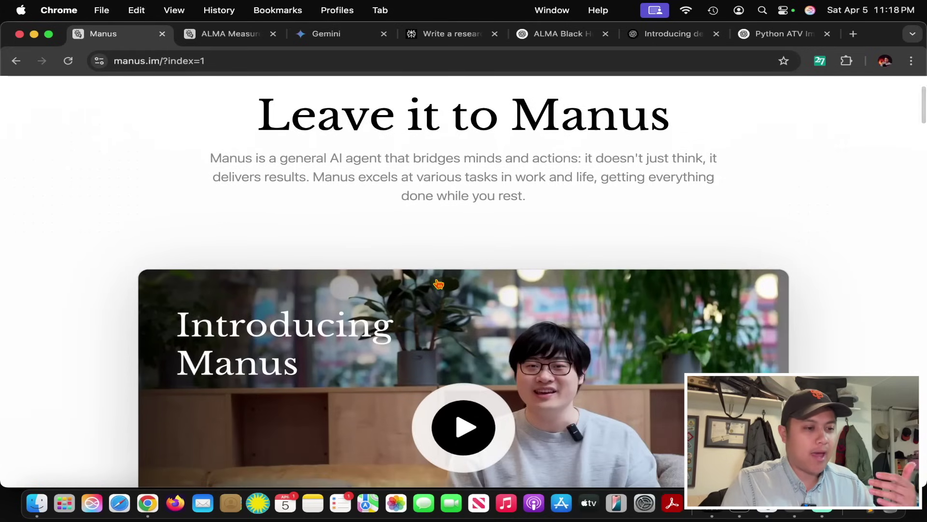
scroll(439, 284, "up", 1)
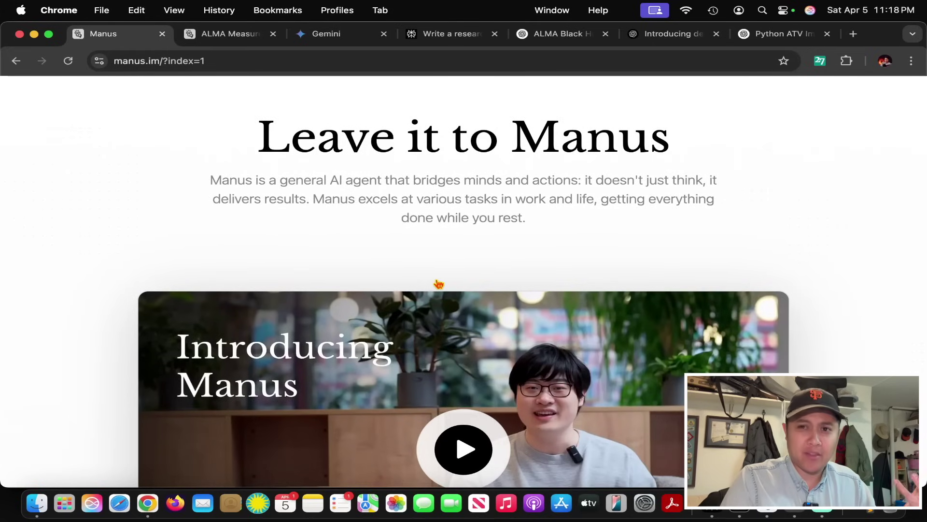
scroll(439, 284, "down", 15)
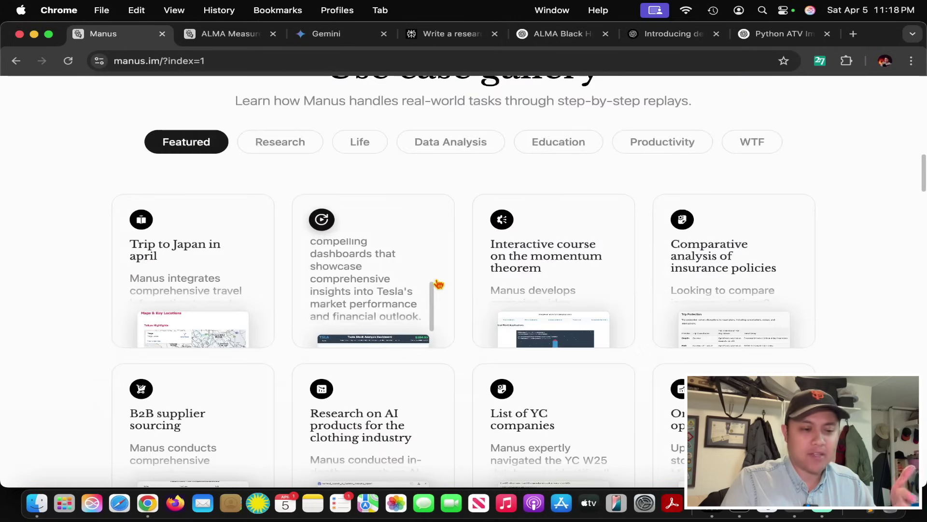
scroll(439, 284, "down", 4)
scroll(438, 284, "up", 9)
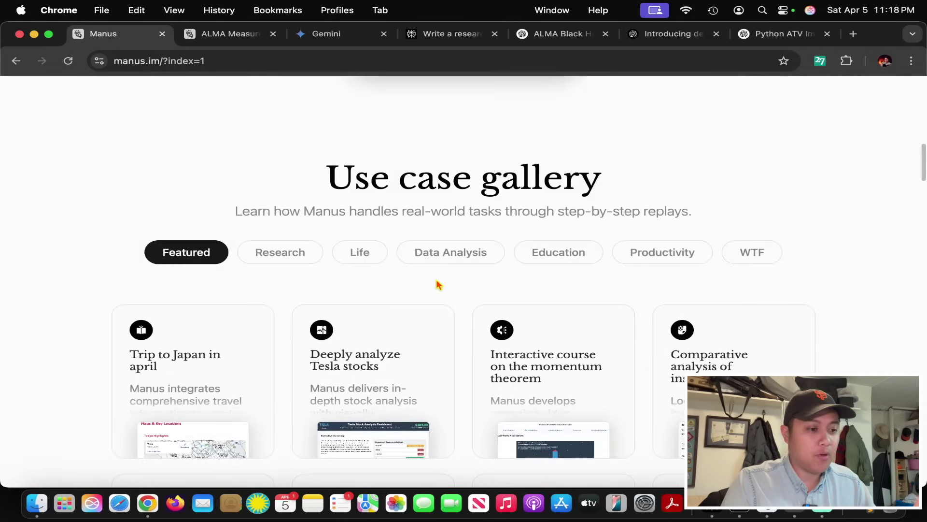
scroll(438, 284, "down", 1)
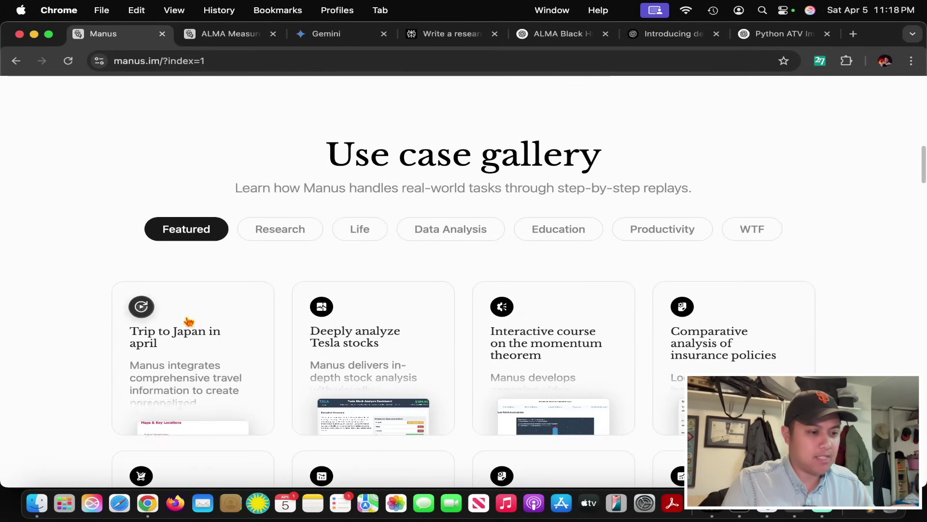
scroll(314, 340, "down", 12)
scroll(327, 338, "up", 3)
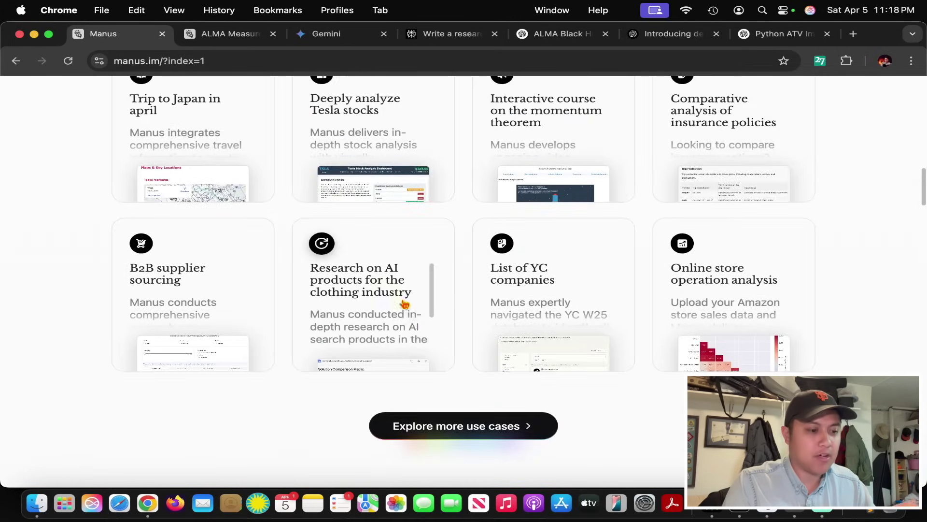
left_click(405, 303)
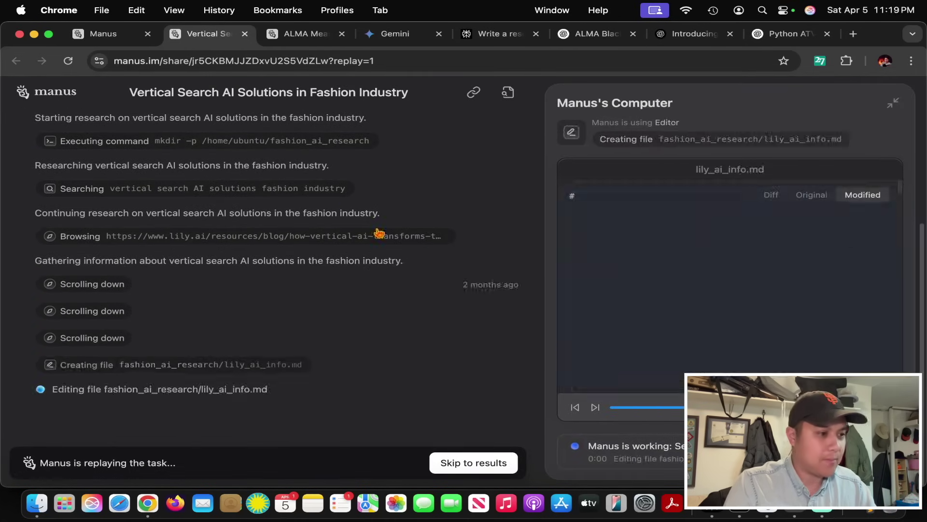
Close the 'Vertical Search' fashion replay tab and switch to the 'ALMA Measurements' task.
left_click(245, 34)
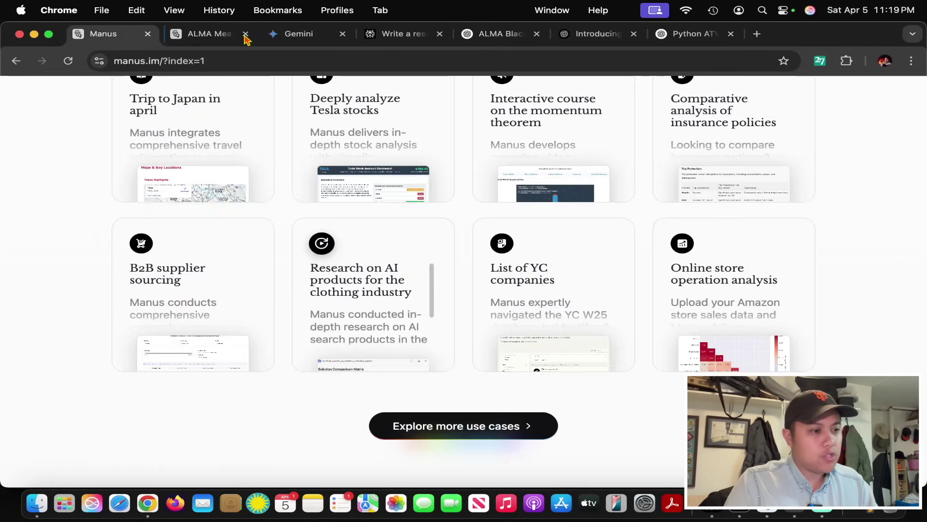
left_click(212, 33)
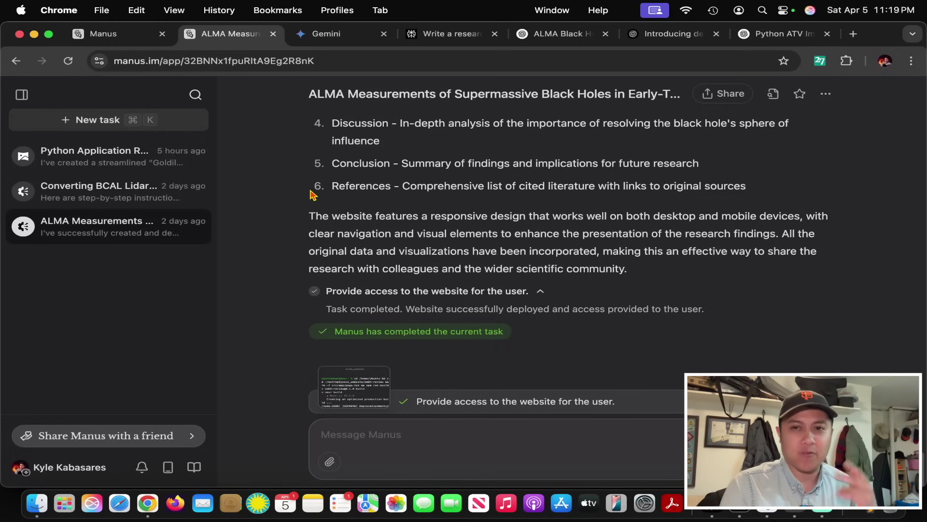
View the ALMA black hole review in the Gemini, Perplexity and ChatGPT tabs in turn.
left_click(341, 42)
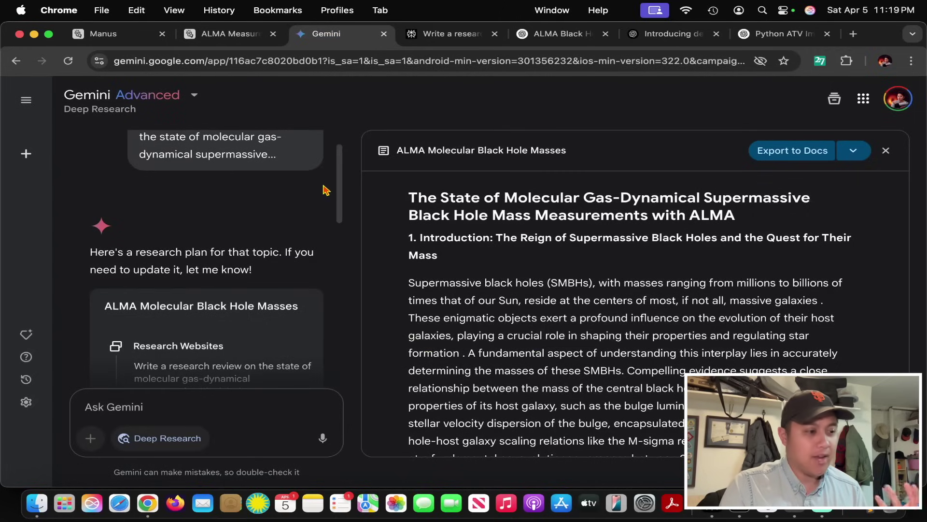
left_click(454, 42)
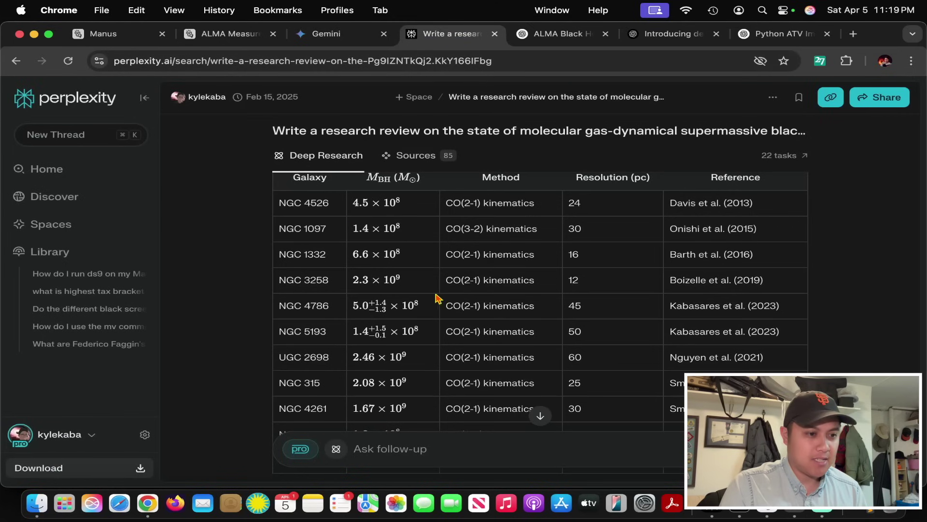
left_click(559, 44)
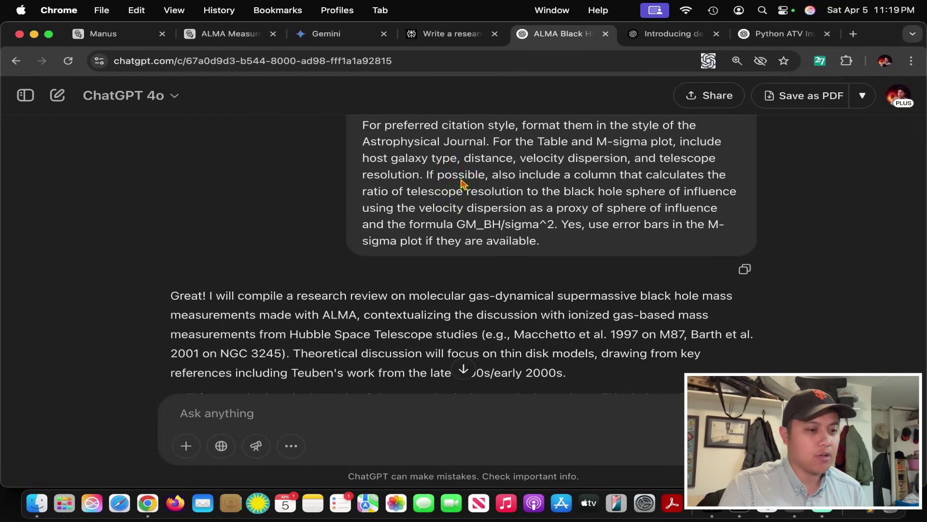
Return to the Manus ALMA Measurements task and open the Python Application task from the sidebar.
left_click(104, 34)
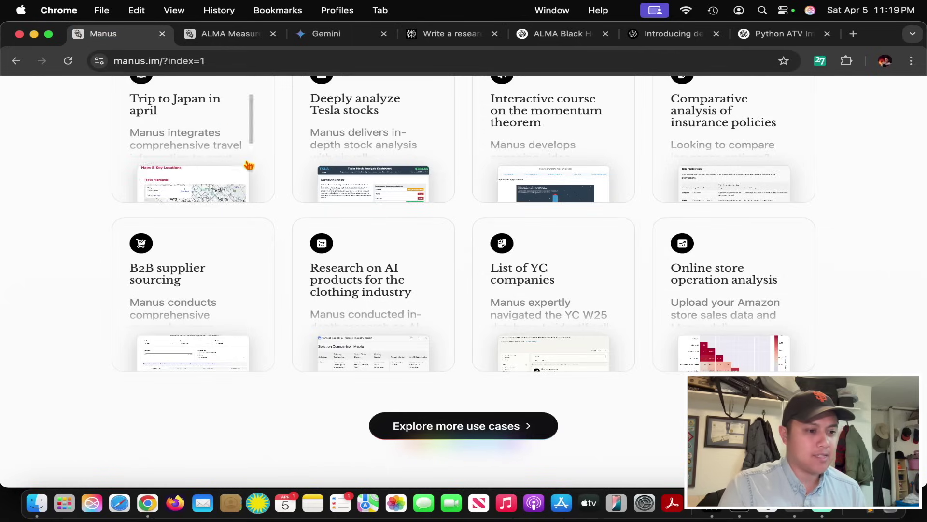
left_click(227, 34)
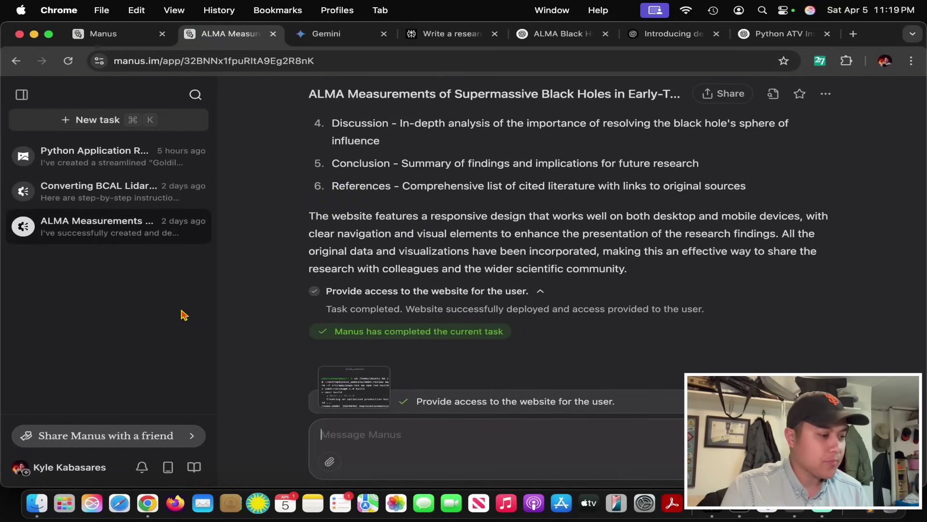
left_click(112, 157)
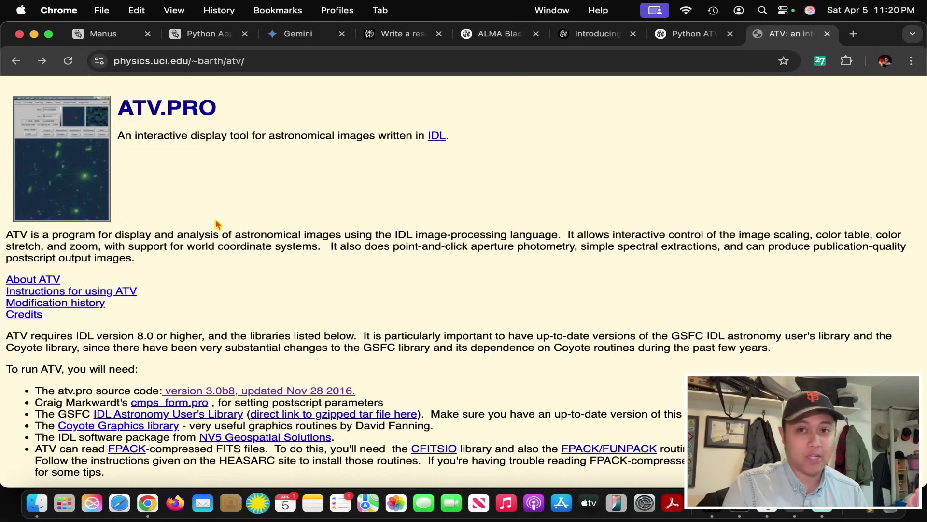
Browse the atv.pro version 3.0b8 source code, then switch to ChatGPT's 'Python ATV Implementation' chat.
left_click(244, 390)
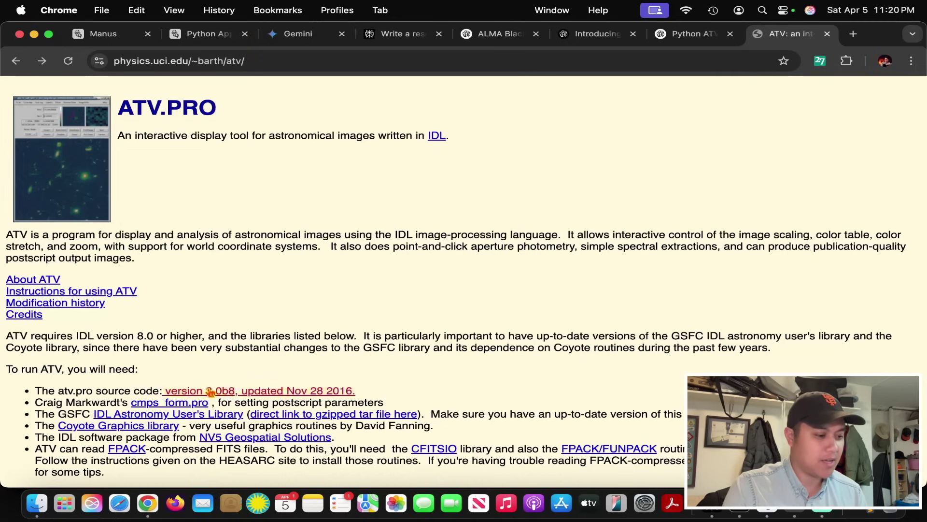
scroll(503, 275, "down", 15)
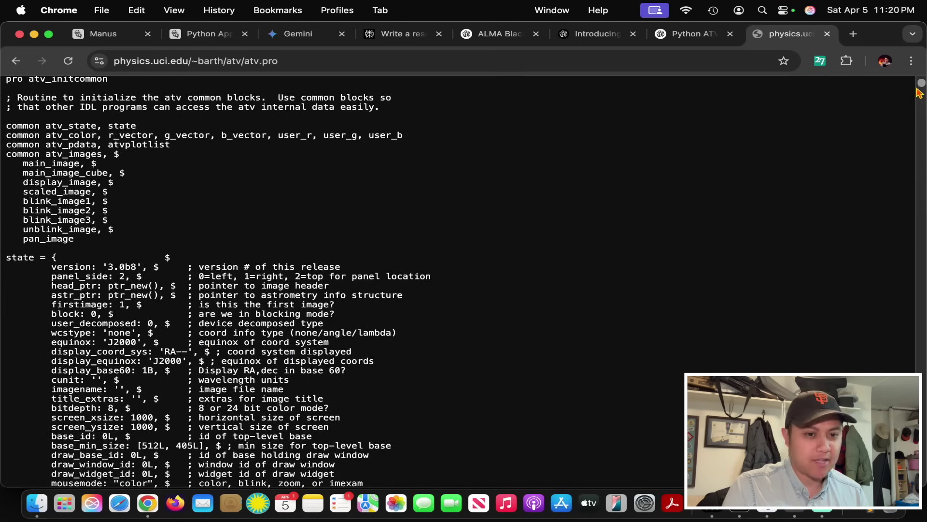
mouse_move(920, 85)
left_mouse_down()
mouse_move(922, 381)
mouse_move(923, 96)
left_mouse_up()
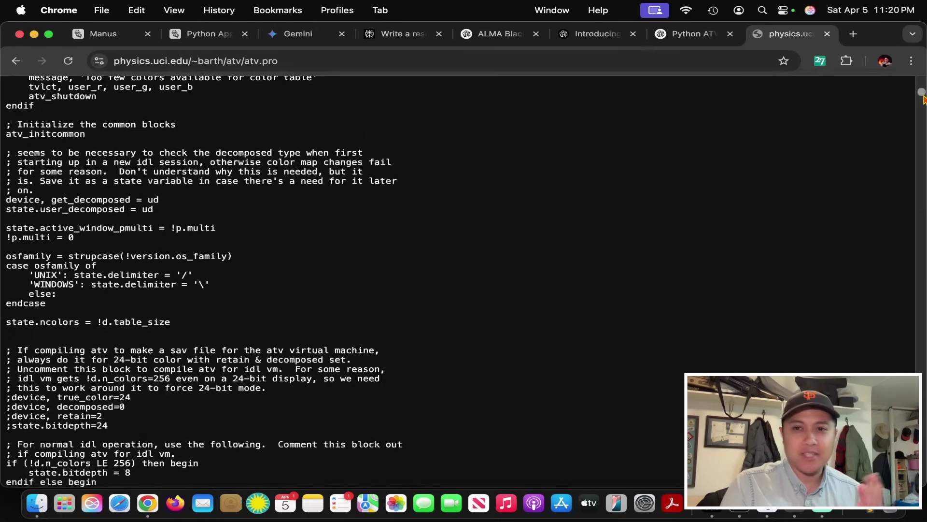
scroll(713, 256, "down", 10)
scroll(714, 256, "down", 15)
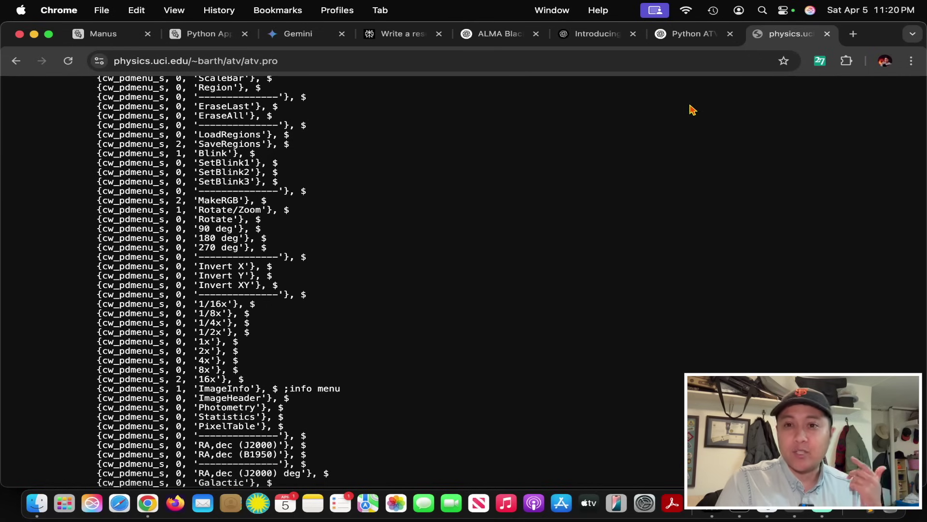
left_click(680, 35)
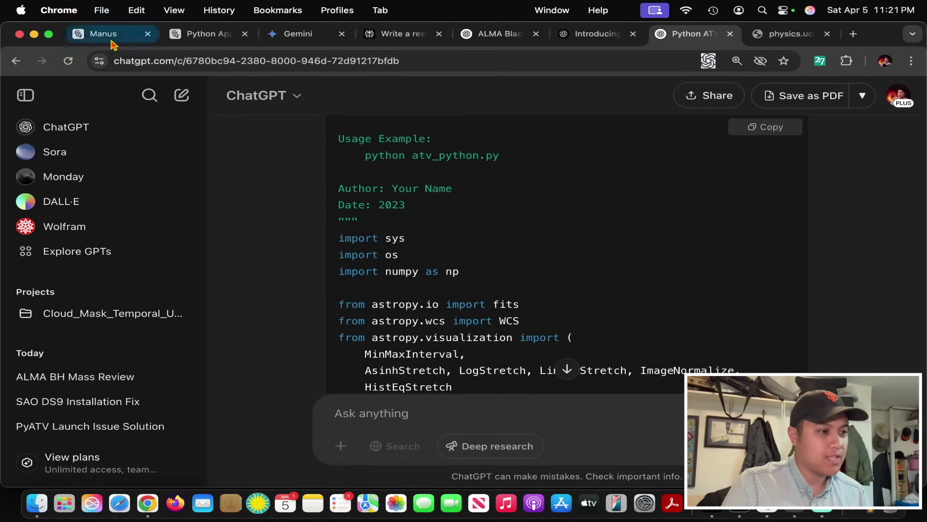
Switch from the Python Application task to 'ALMA Measurements' and expand its full research-assistant prompt.
left_click(210, 34)
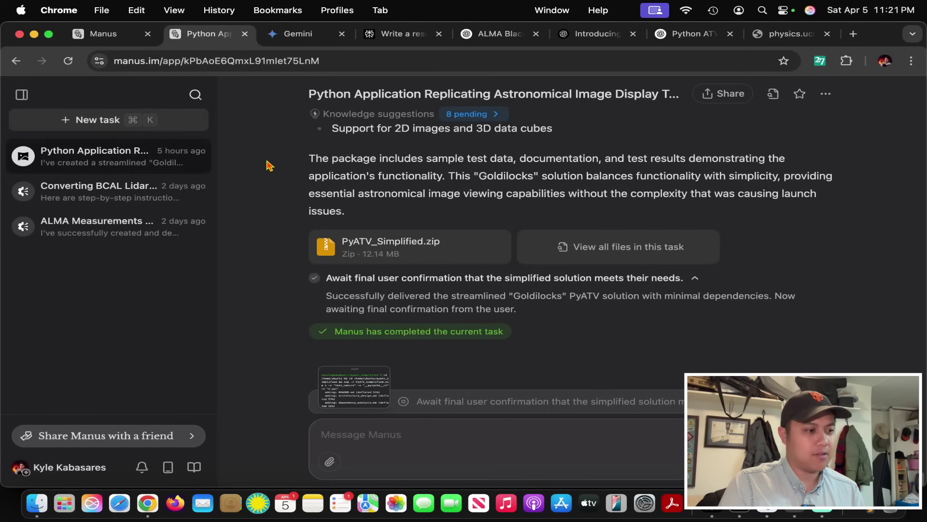
left_click(119, 242)
scroll(481, 322, "up", 10)
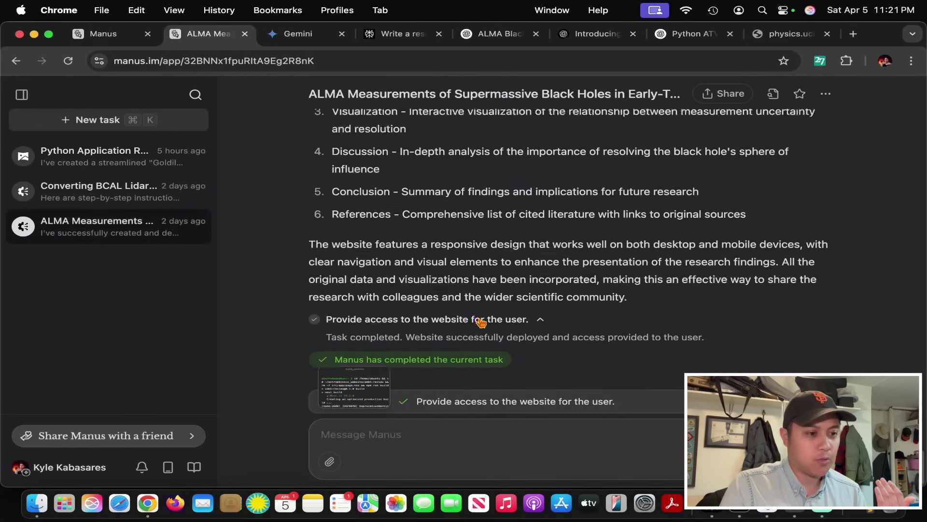
scroll(481, 322, "up", 15)
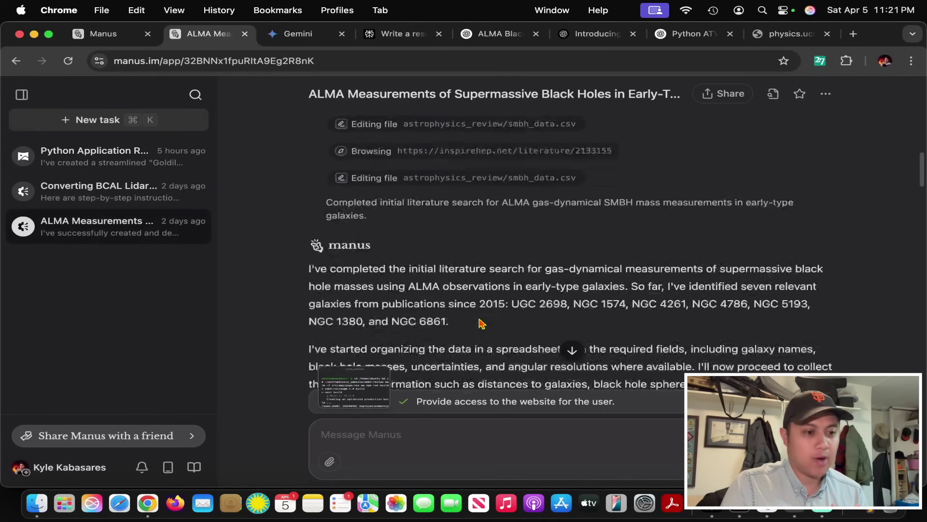
left_click(478, 319)
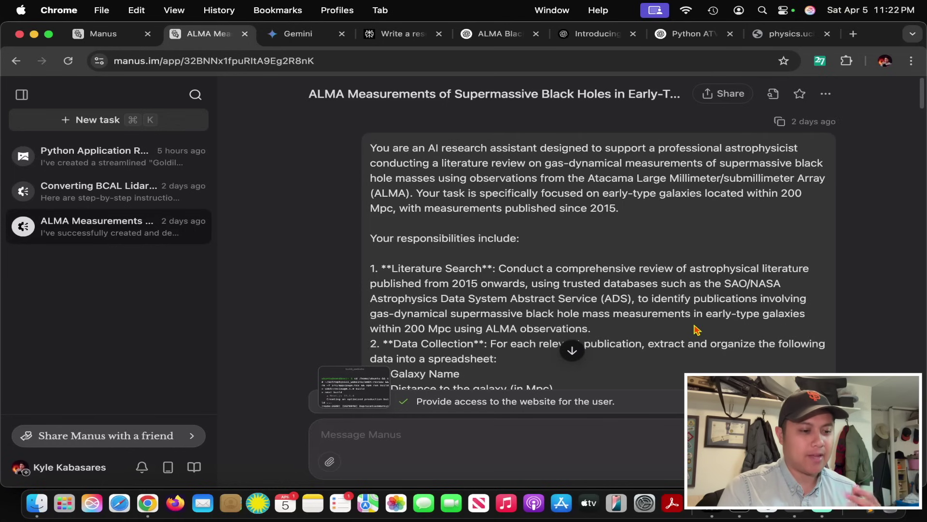
Scroll the ALMA task past the prompt and reply to the step log, then open the computer replay.
scroll(693, 324, "down", 5)
scroll(694, 324, "down", 6)
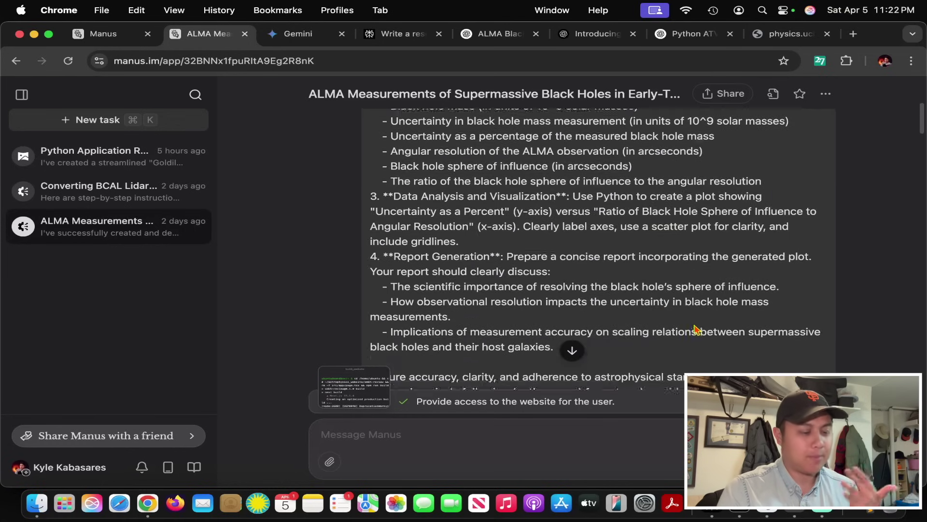
scroll(694, 325, "up", 10)
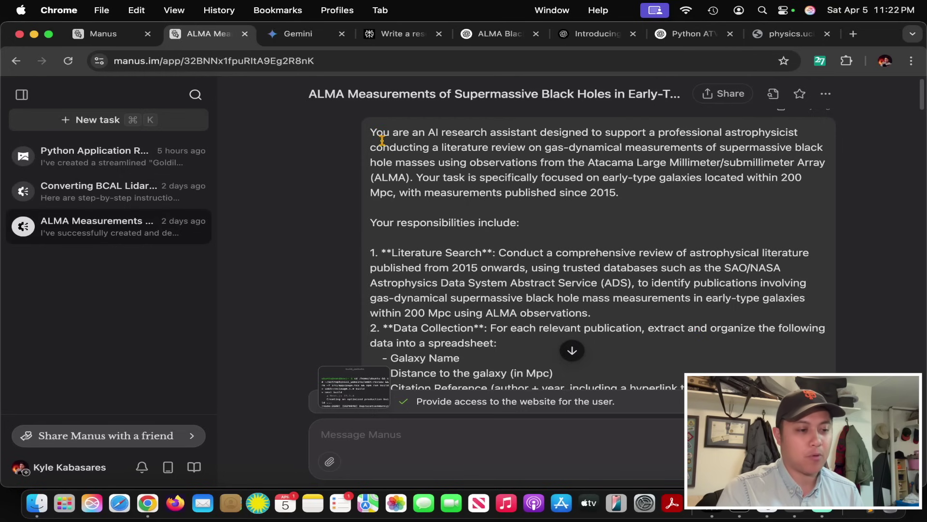
scroll(464, 261, "down", 5)
scroll(464, 261, "down", 3)
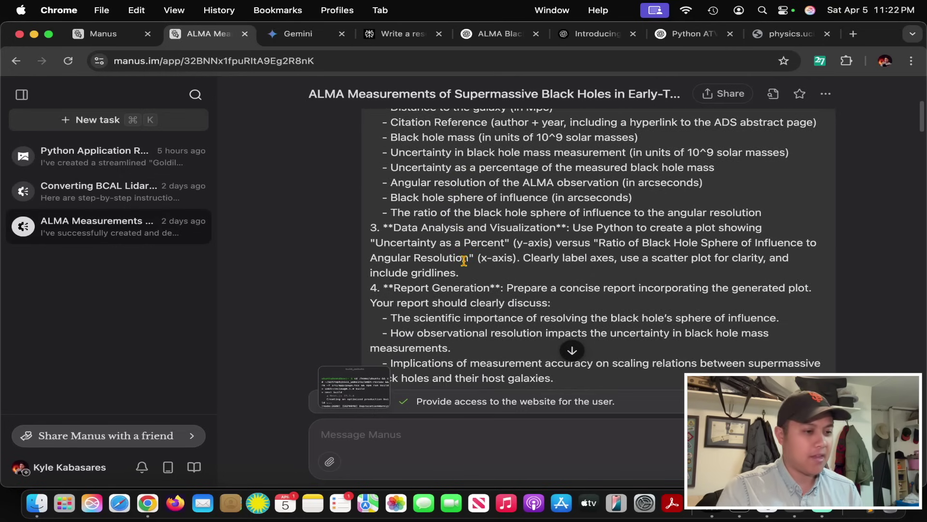
scroll(464, 261, "up", 5)
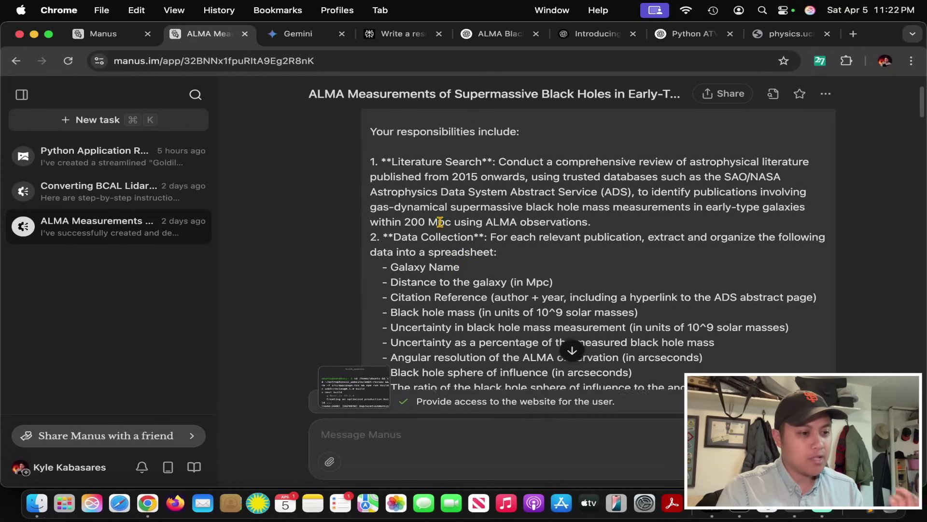
scroll(440, 222, "down", 1)
scroll(434, 242, "down", 5)
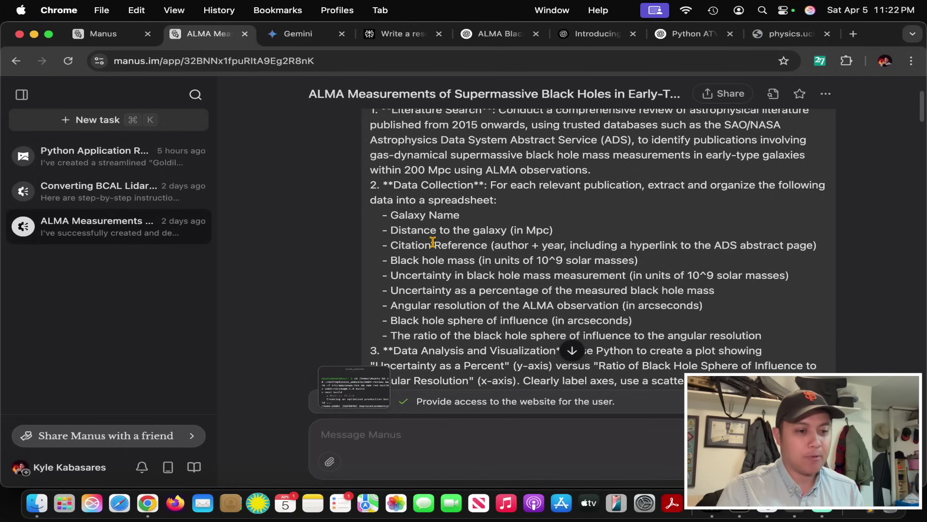
scroll(433, 241, "down", 2)
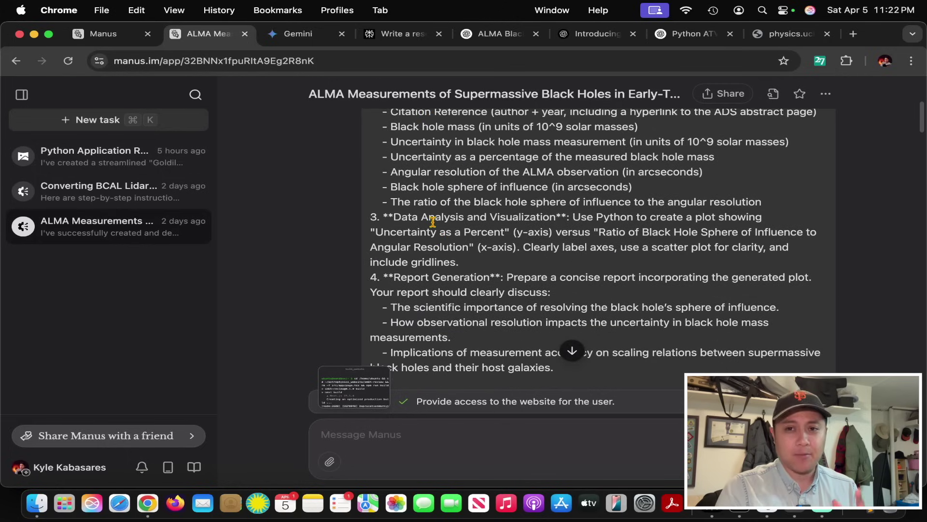
scroll(433, 222, "down", 2)
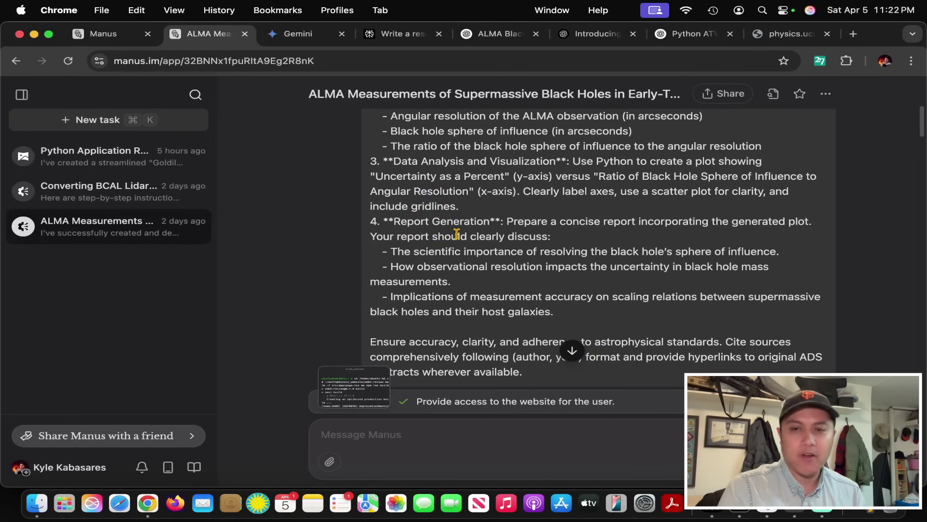
scroll(523, 269, "down", 3)
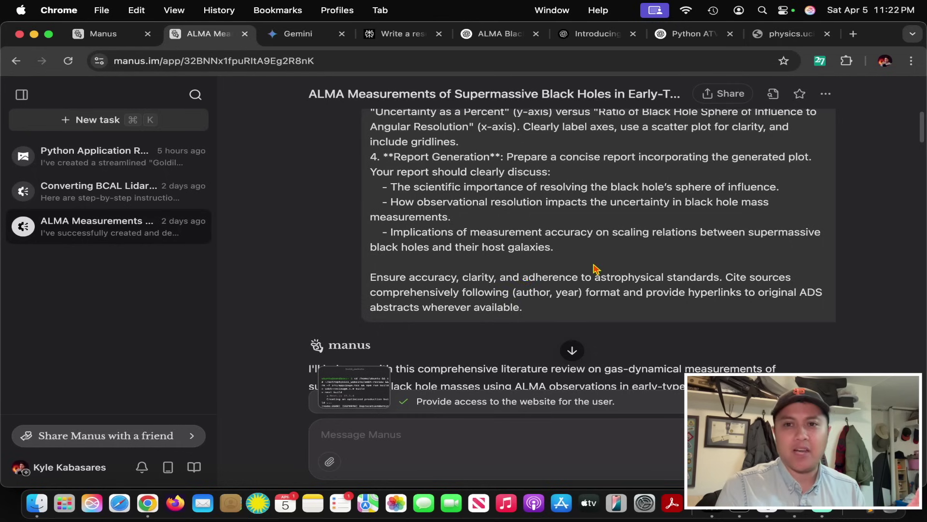
scroll(595, 269, "down", 10)
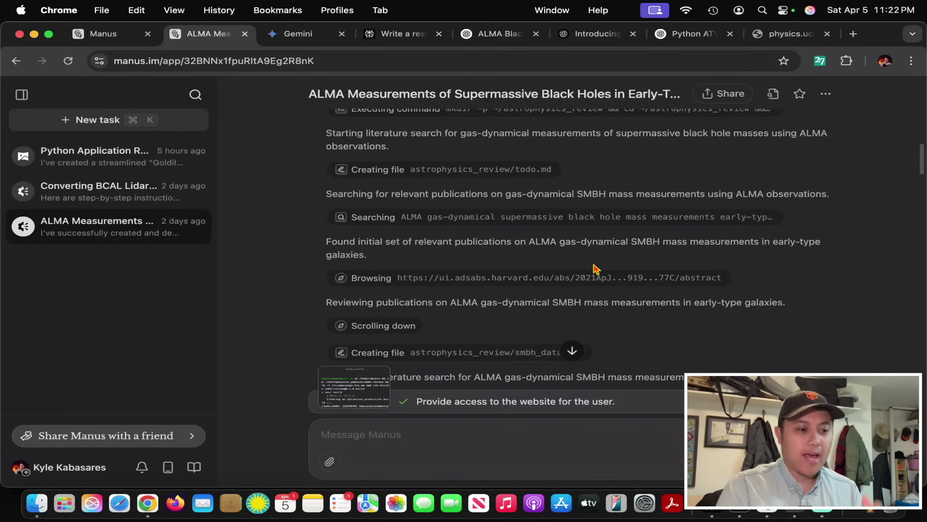
left_click(373, 382)
Move the replay timeline through the ADS paper, smbh_data.csv creation and the later web searches.
left_click_drag(633, 419, 626, 419)
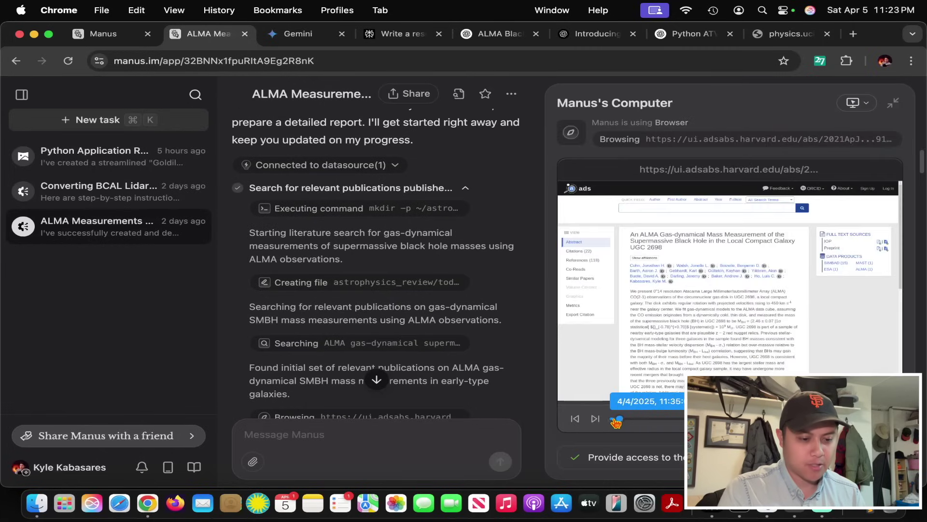
left_click_drag(617, 422, 619, 421)
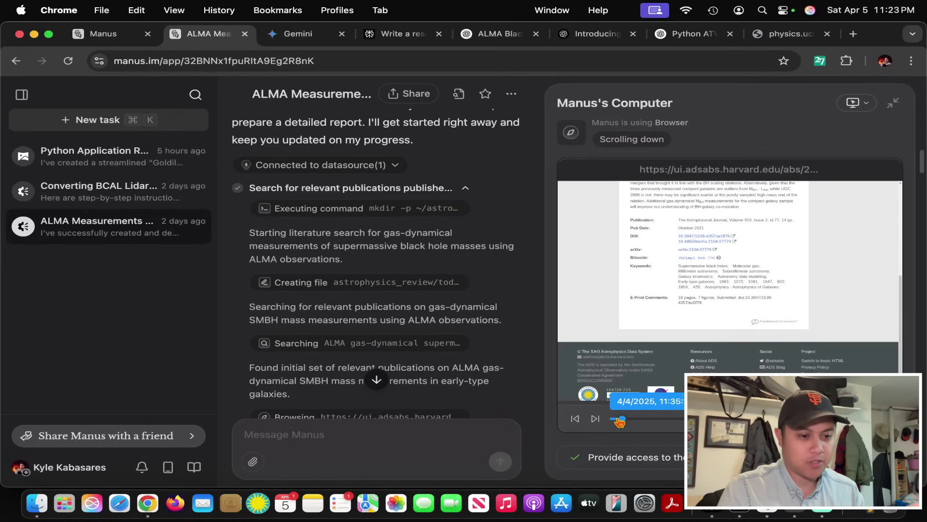
left_click_drag(620, 422, 623, 422)
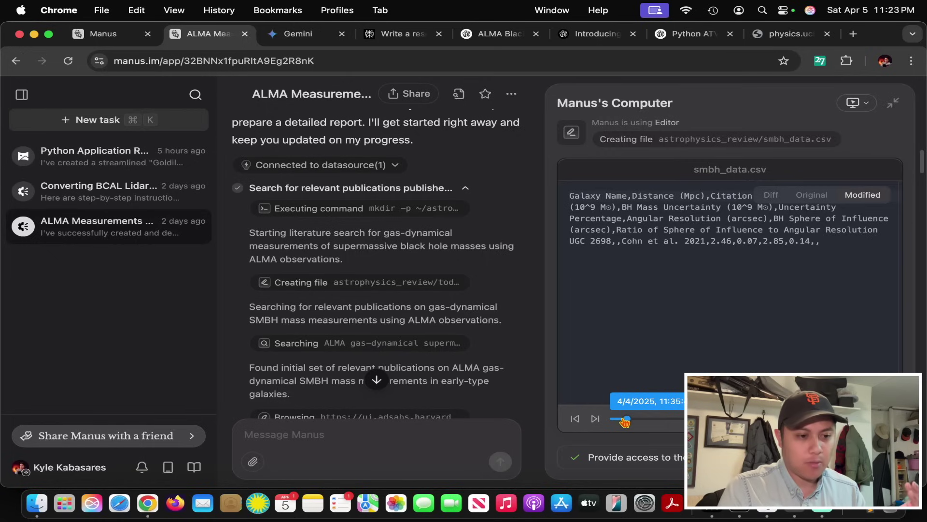
left_click_drag(625, 421, 644, 423)
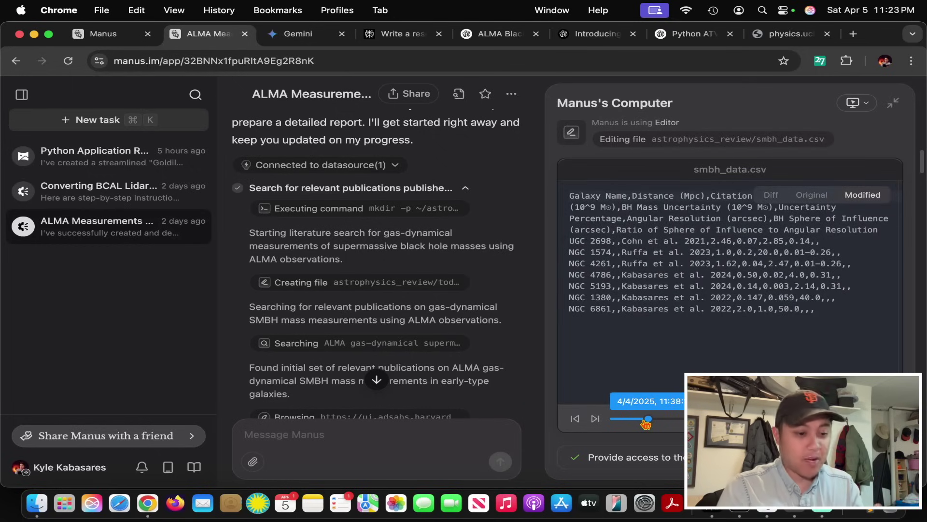
left_click_drag(646, 423, 690, 424)
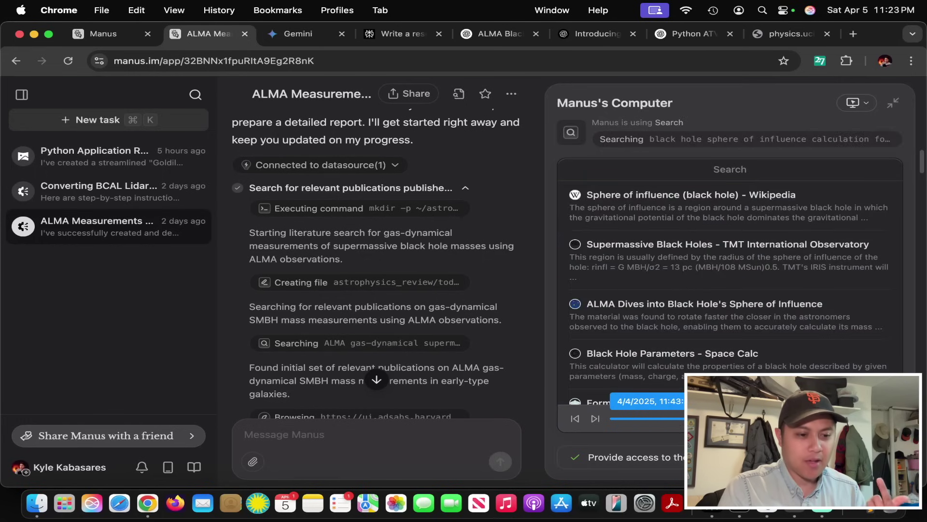
Jump the replay to the smbh_report.md editing step and read the report draft.
scroll(489, 359, "down", 10)
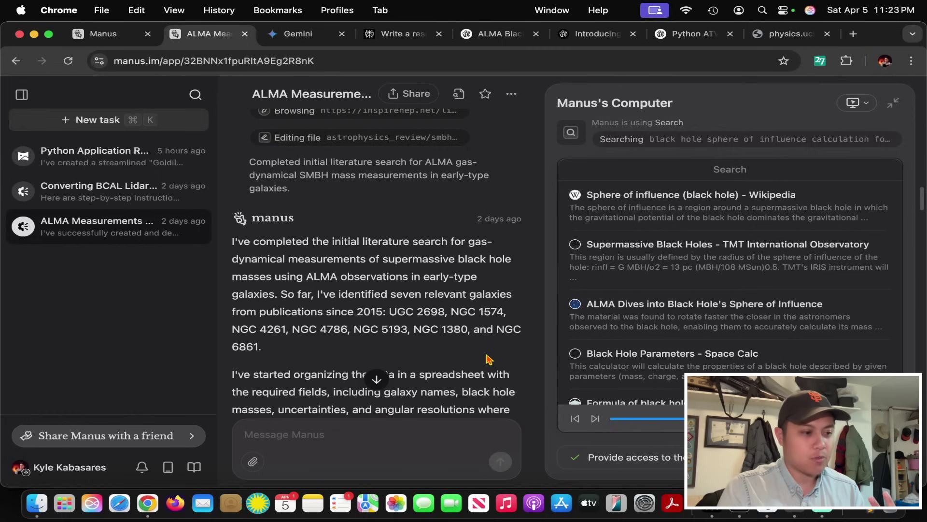
scroll(486, 358, "down", 5)
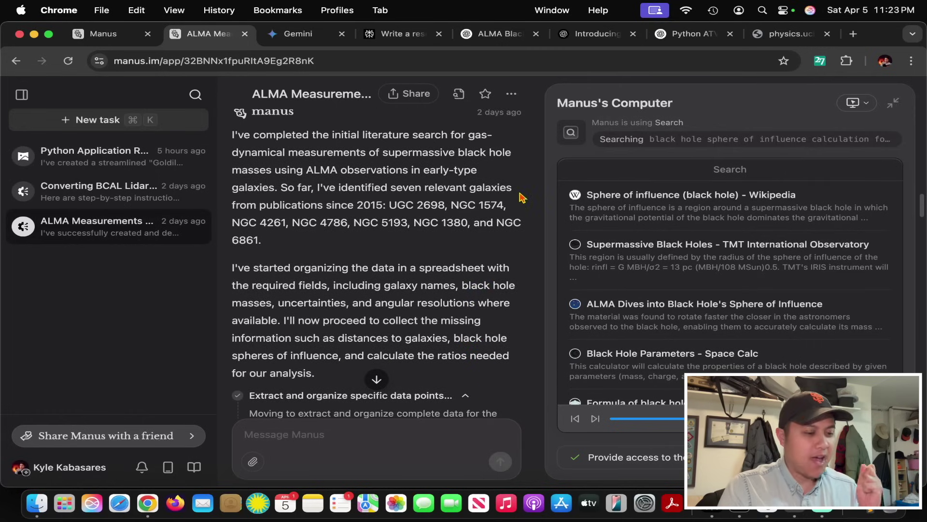
scroll(520, 199, "down", 10)
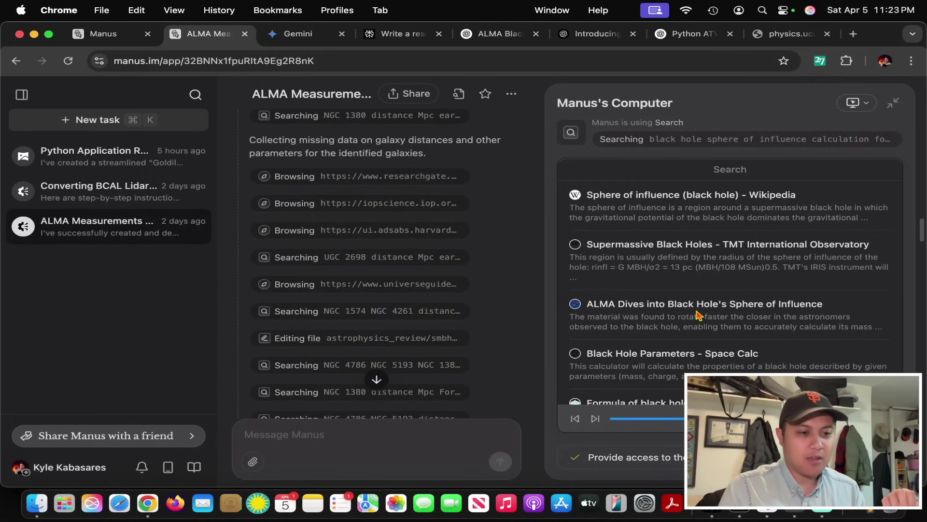
left_click(657, 418)
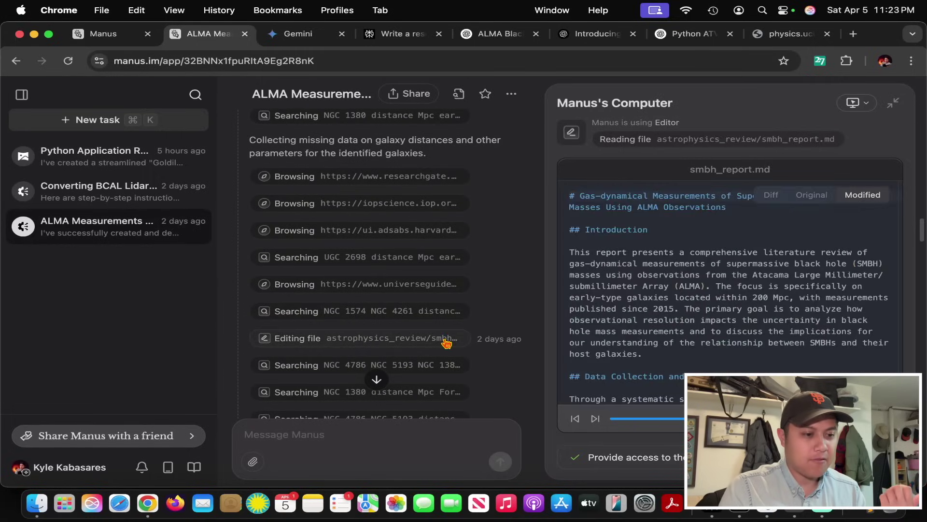
scroll(445, 337, "down", 10)
scroll(475, 373, "down", 5)
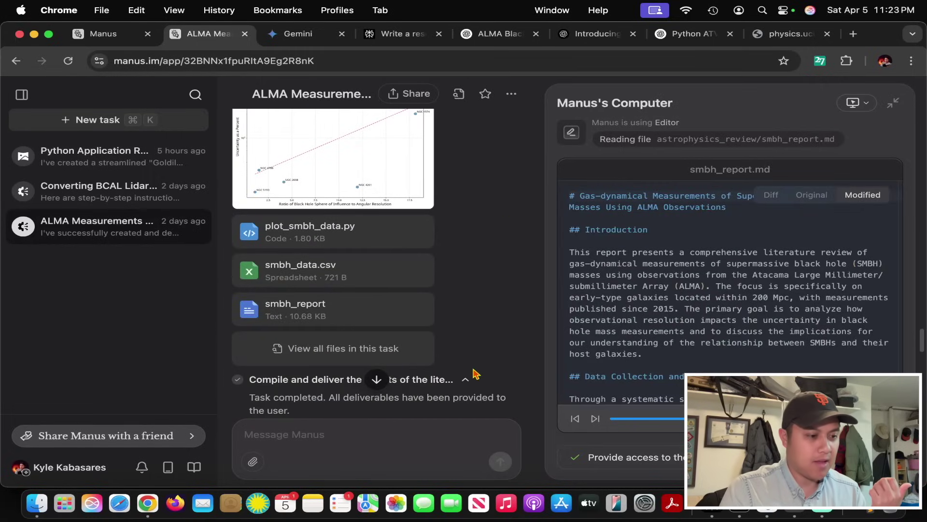
Preview the smbh_report file's seven-galaxy Data Collection and Analysis list, then switch to the Gemini tab.
left_click(418, 309)
scroll(604, 239, "down", 10)
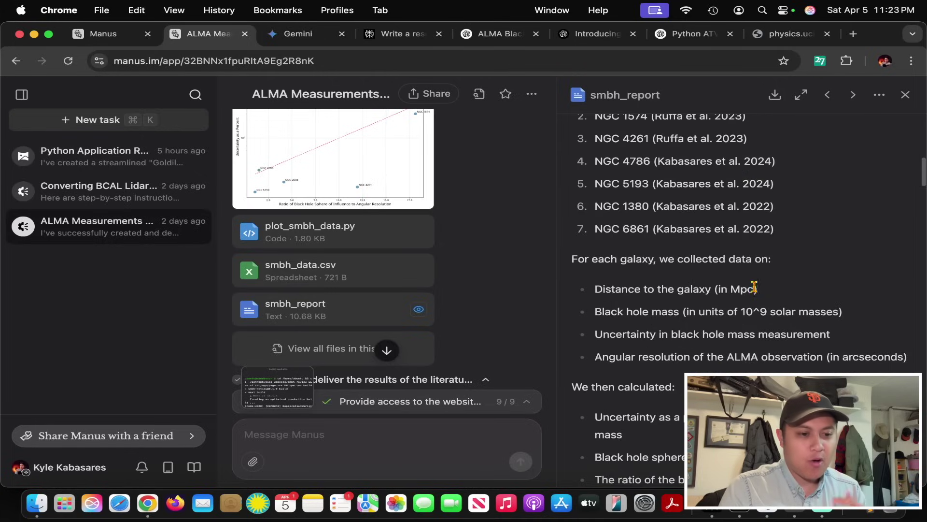
scroll(755, 285, "up", 2)
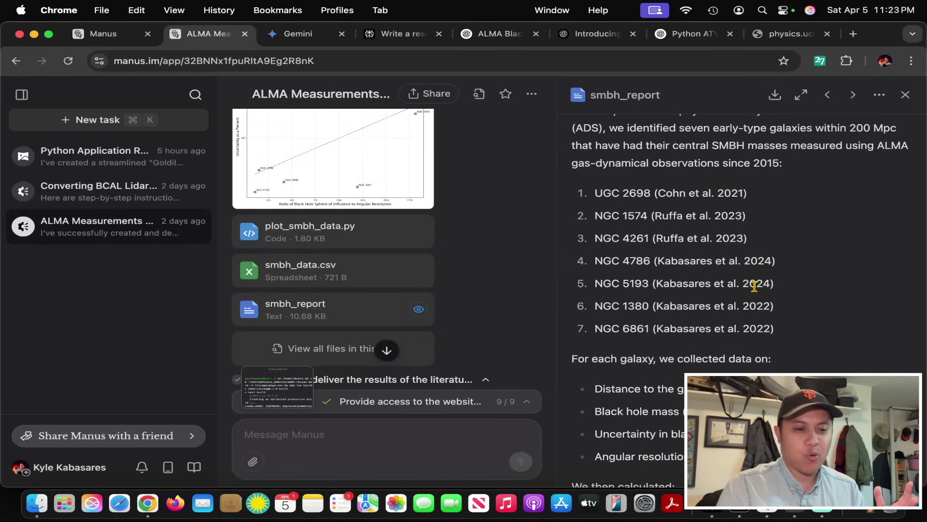
scroll(754, 286, "up", 1)
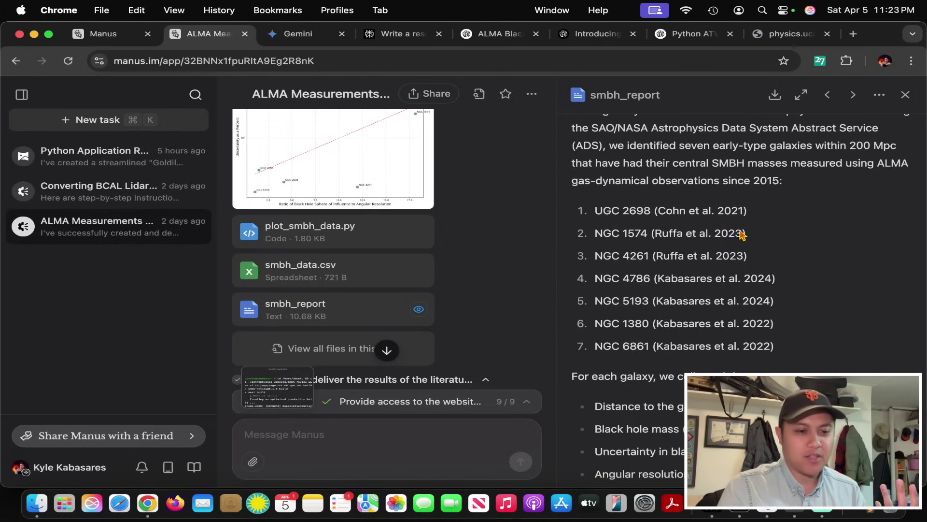
scroll(742, 236, "up", 1)
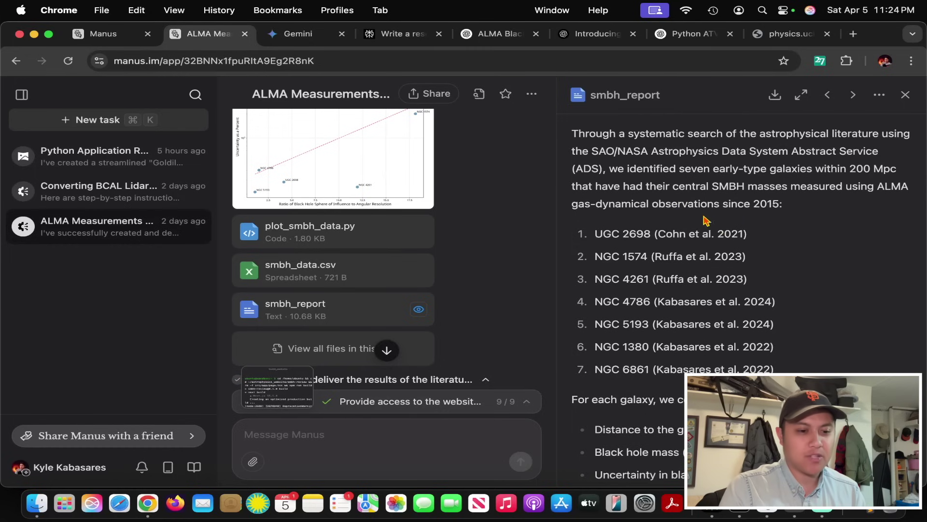
scroll(749, 223, "up", 1)
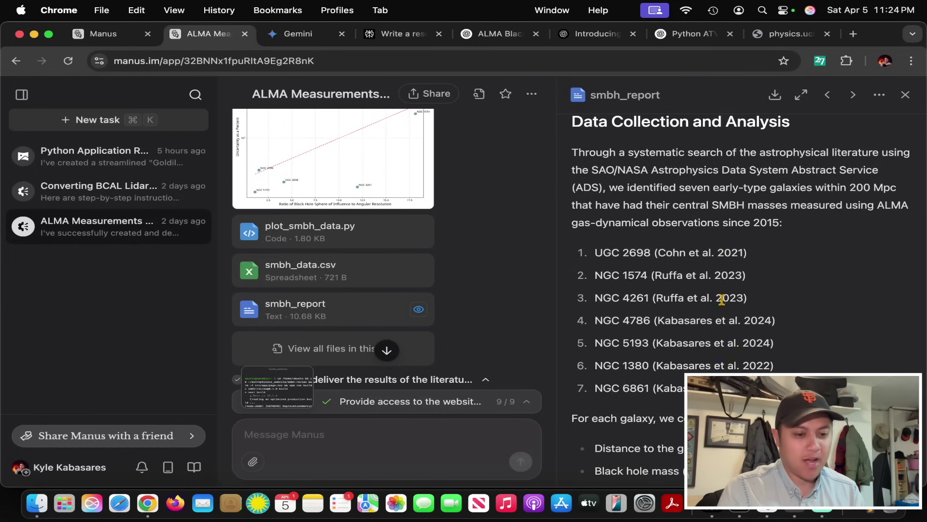
left_click(290, 33)
Scroll Gemini's ALMA Molecular Black Hole Masses report to its data table, then return to Manus.
scroll(548, 271, "down", 10)
scroll(548, 272, "down", 15)
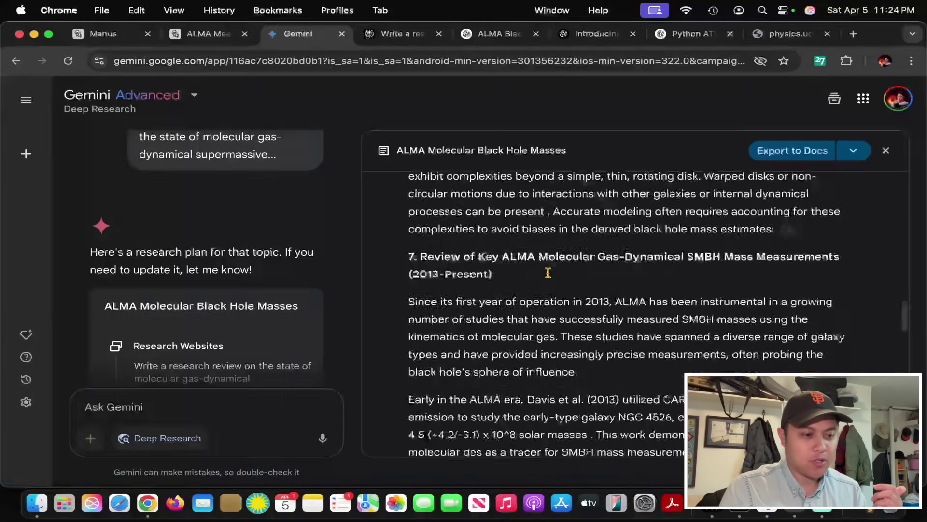
scroll(550, 278, "up", 5)
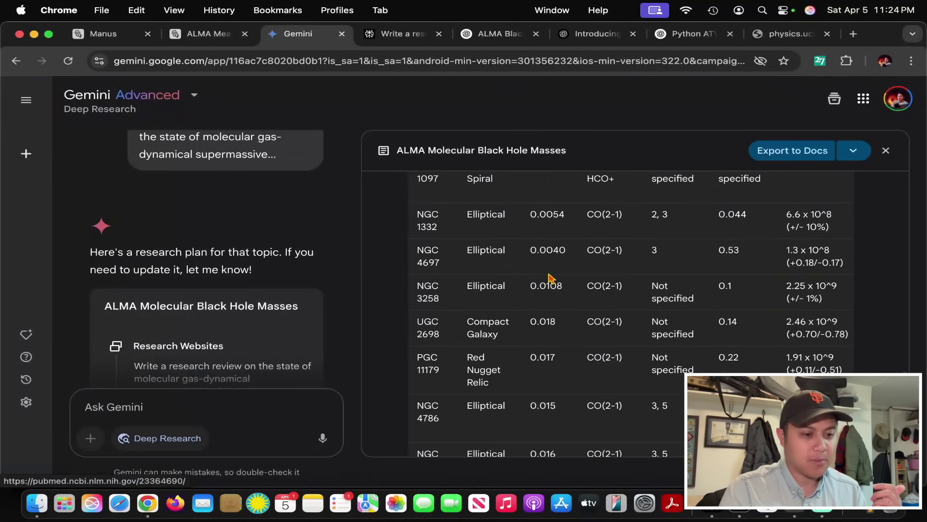
scroll(550, 278, "up", 1)
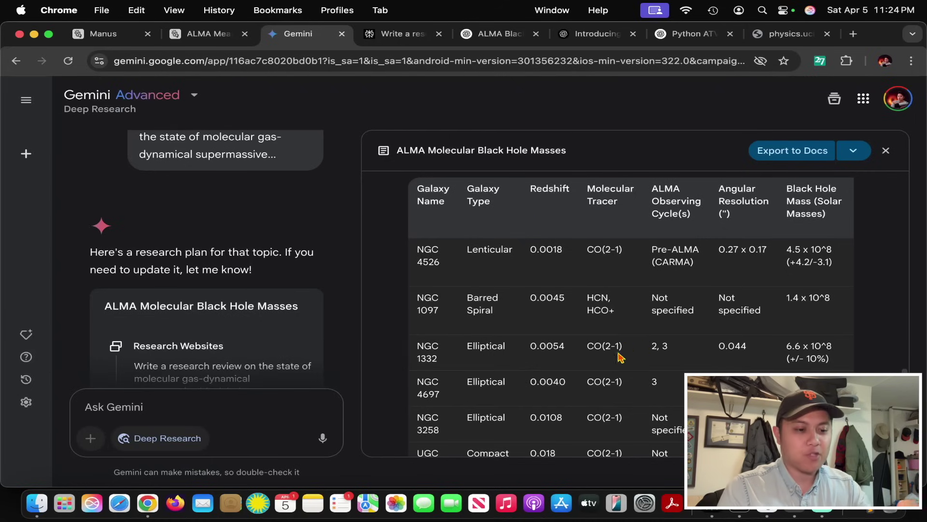
left_click(190, 43)
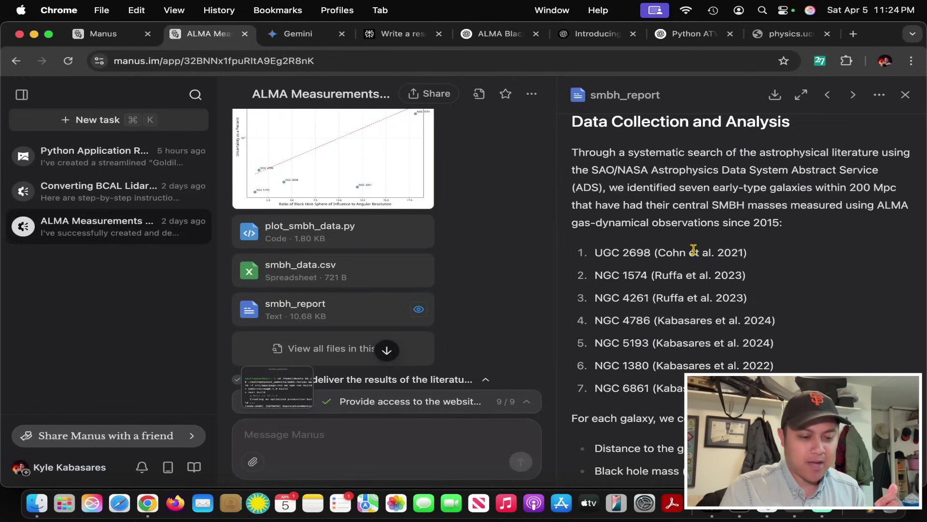
Scroll through the smbh_report's galaxy data table, including its hidden right-hand columns.
scroll(694, 249, "down", 10)
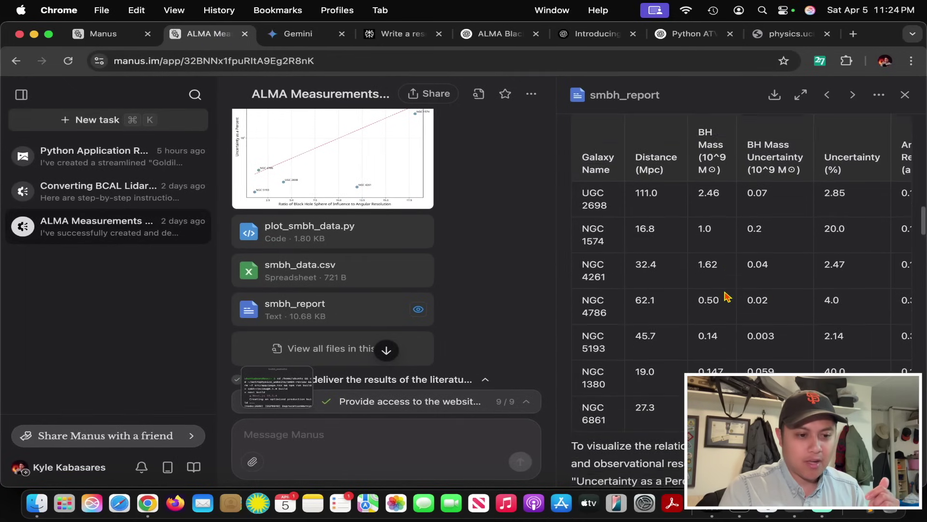
scroll(734, 309, "down", 1)
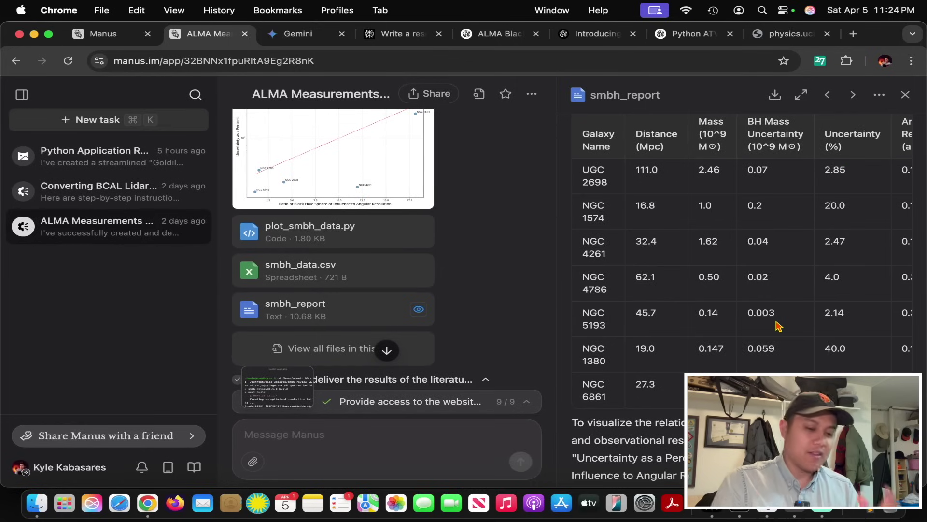
scroll(779, 326, "down", 1)
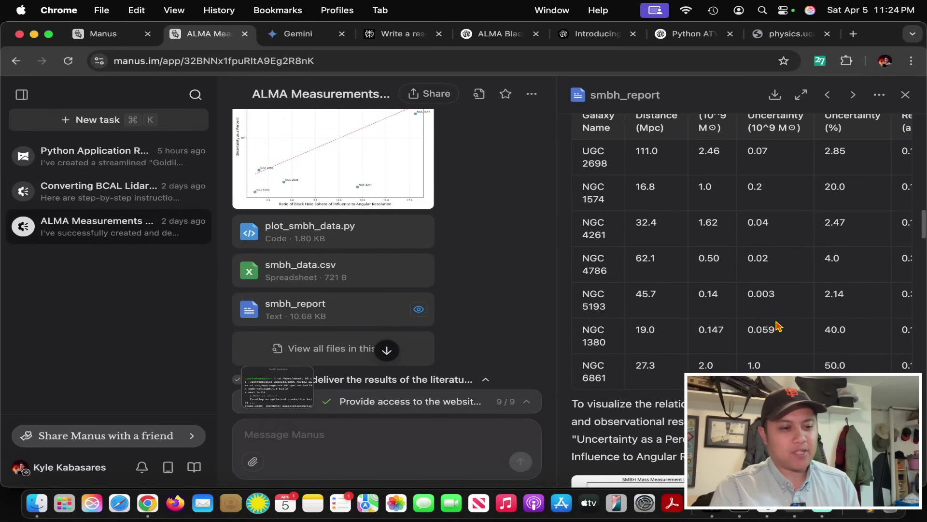
scroll(776, 325, "down", 1)
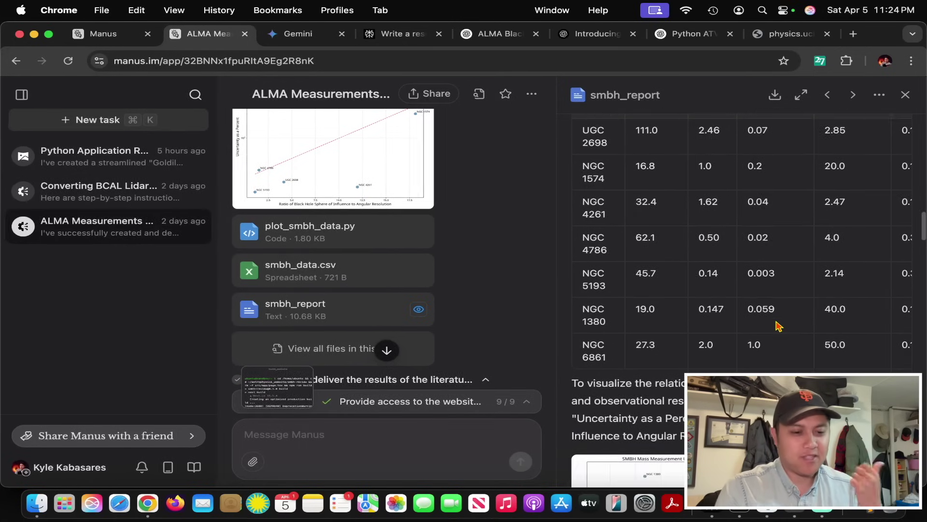
scroll(776, 325, "left", 1)
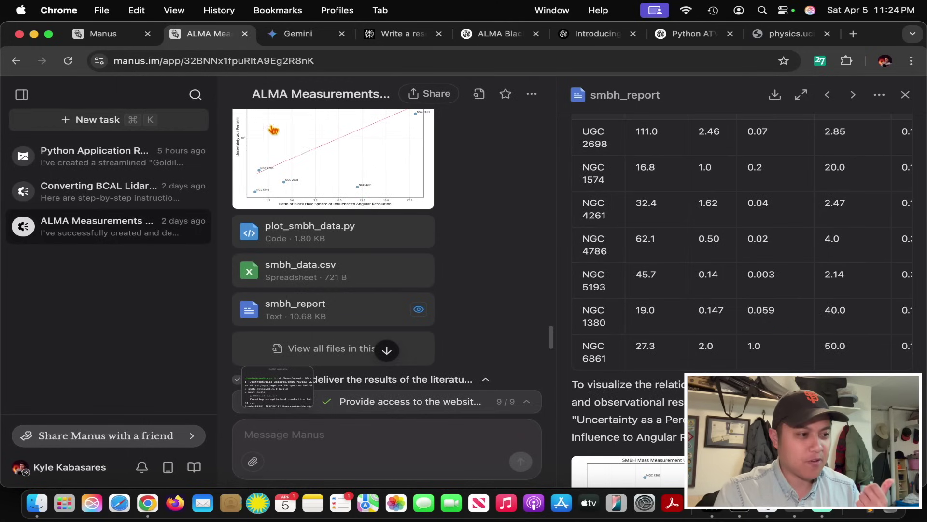
Hide the task list to widen the panels and scroll down to Figure 1.
left_click(21, 96)
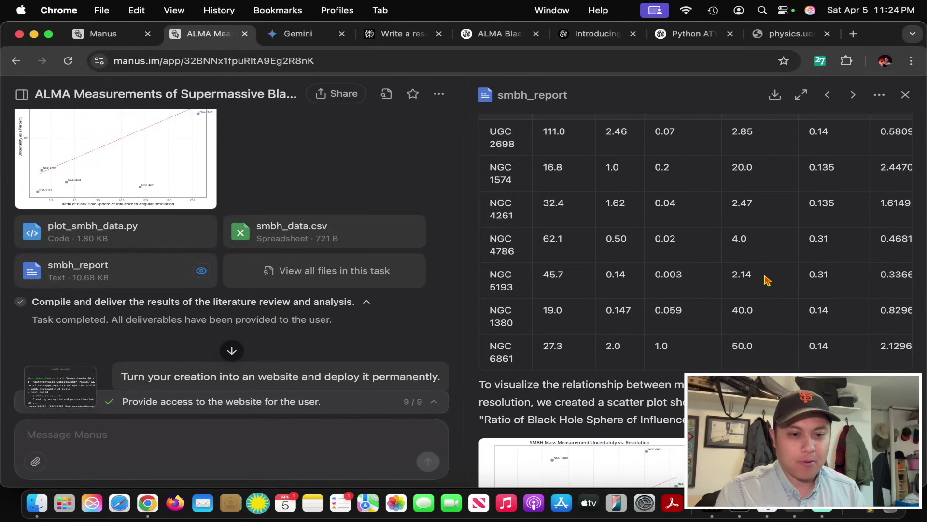
scroll(766, 279, "down", 15)
scroll(753, 285, "down", 3)
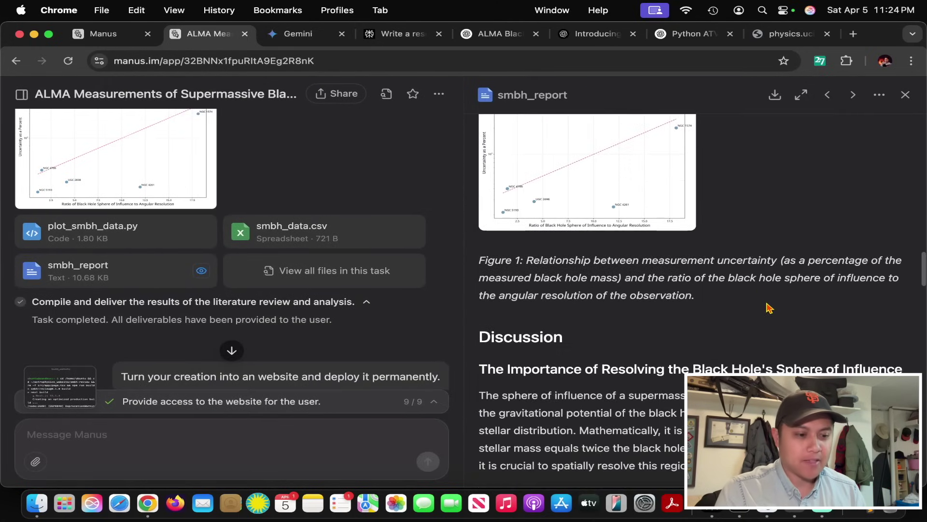
Enlarge the Figure 1 uncertainty-versus-resolution scatter plot, then close it.
left_click(600, 203)
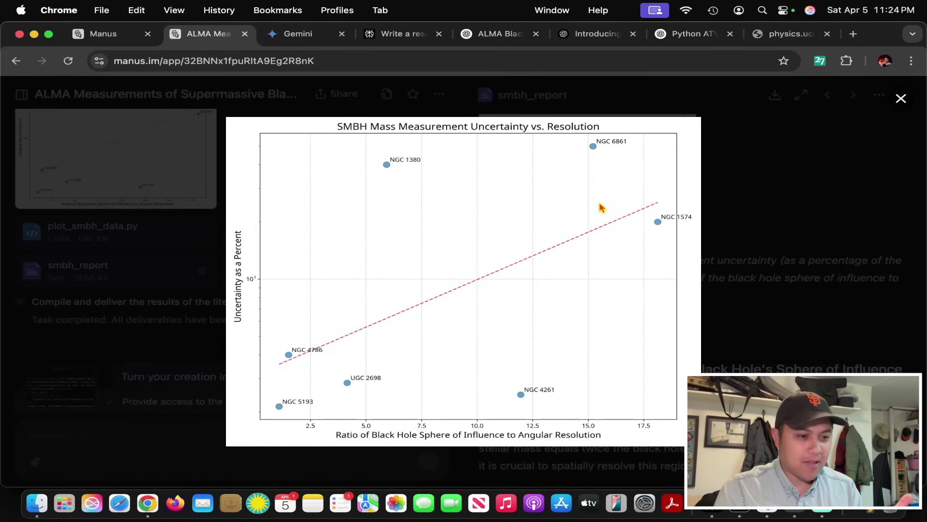
left_click(833, 240)
scroll(833, 240, "down", 8)
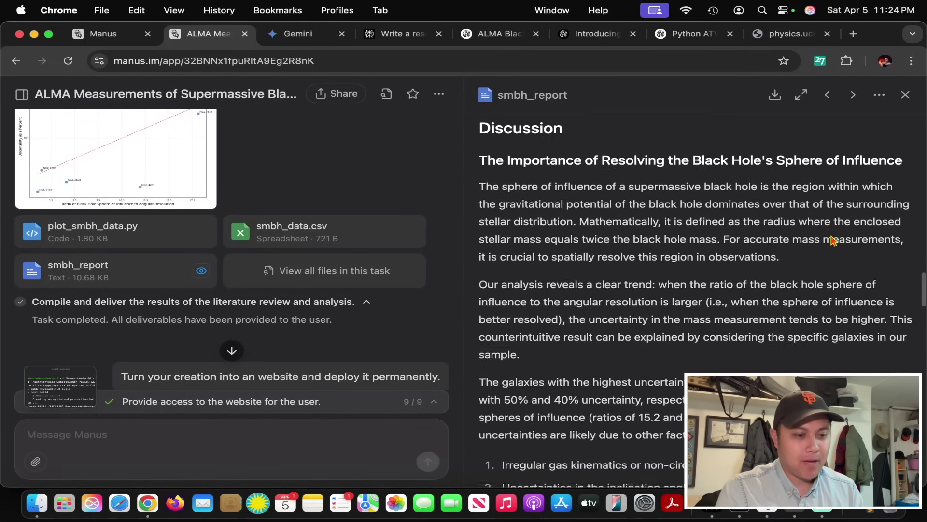
scroll(833, 240, "up", 3)
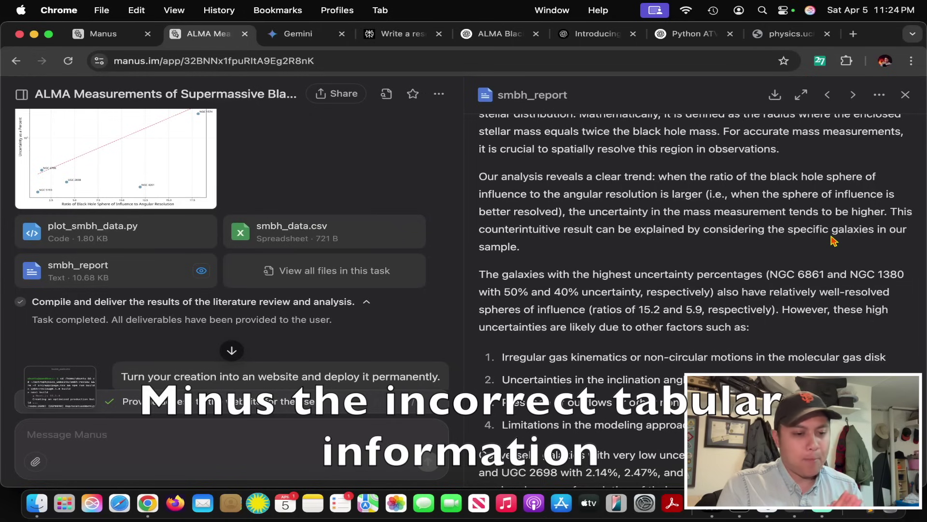
Scroll past the resolution-effects list to the Implications for Scaling Relations section.
scroll(832, 238, "down", 5)
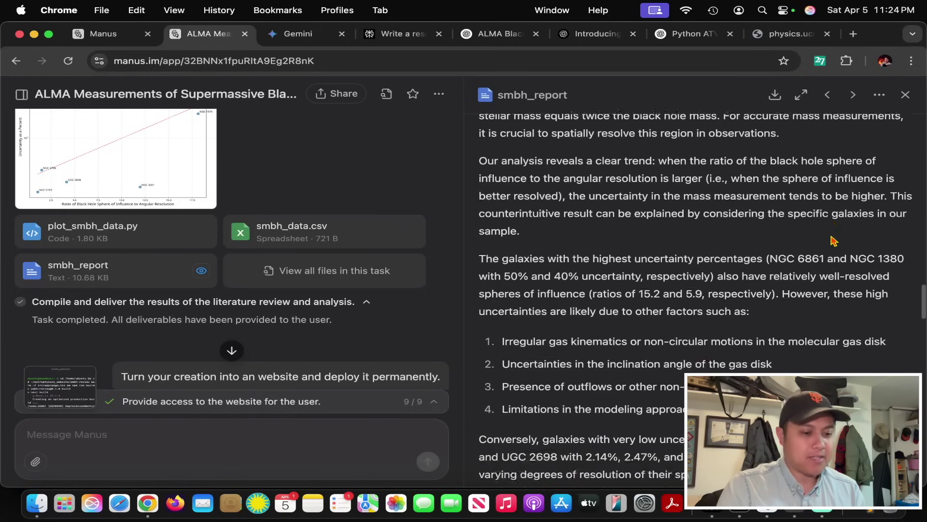
scroll(830, 235, "down", 5)
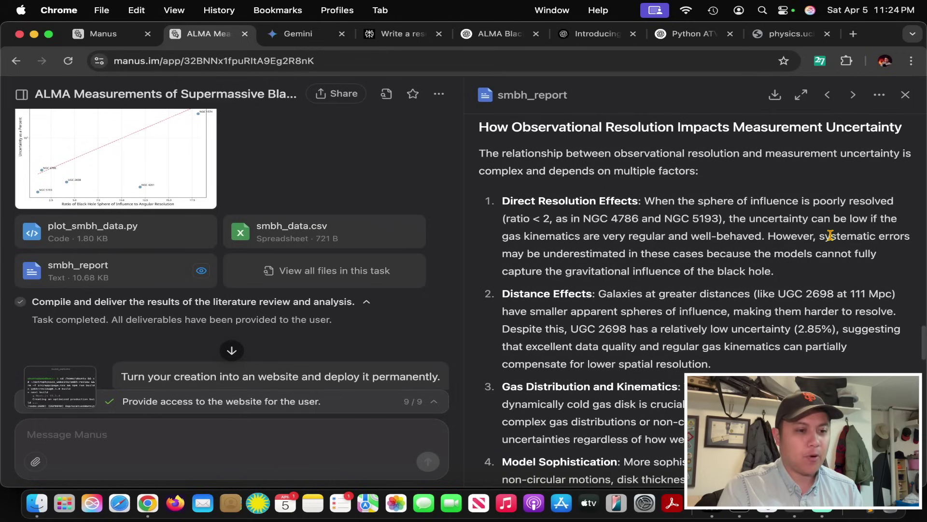
scroll(555, 263, "down", 2)
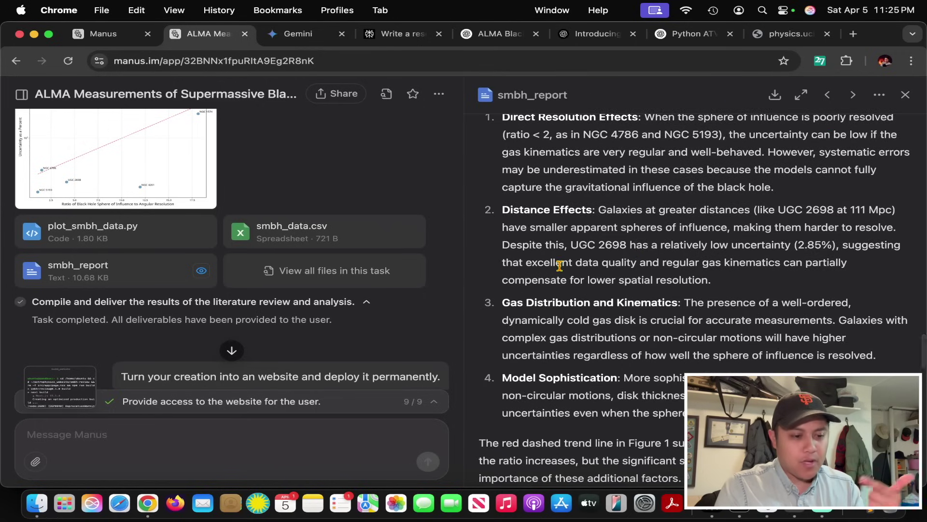
scroll(559, 266, "up", 1)
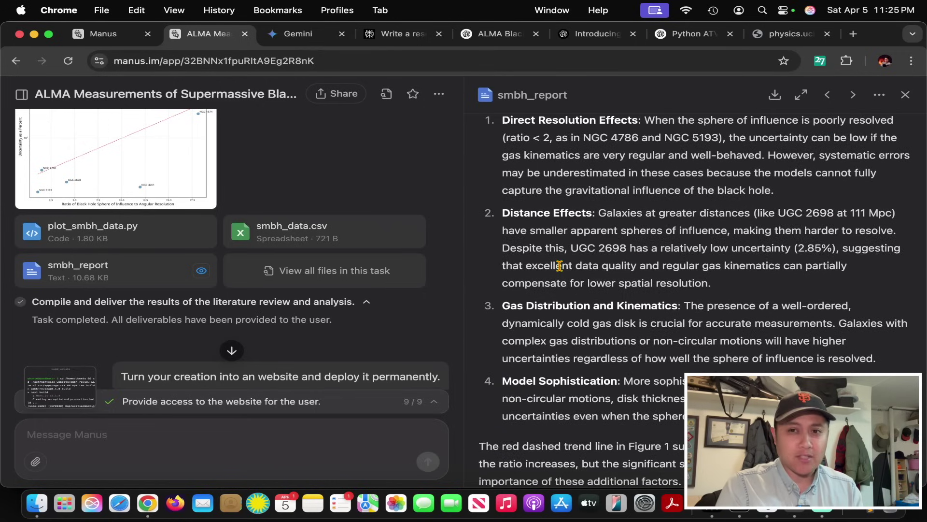
scroll(560, 265, "down", 4)
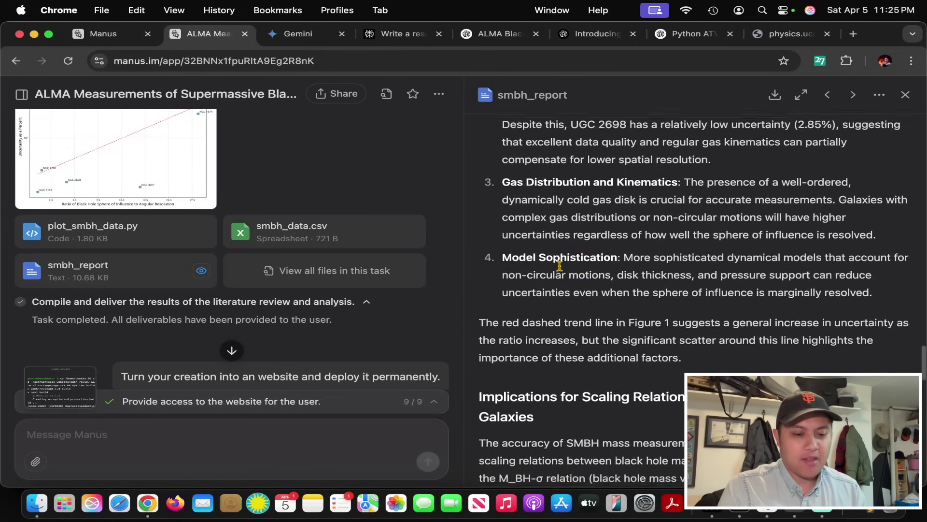
scroll(560, 265, "down", 4)
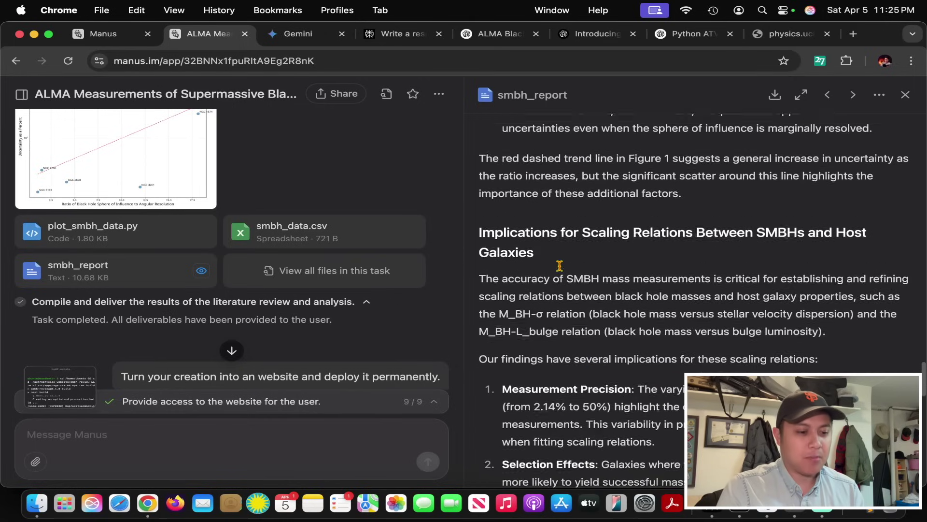
scroll(560, 265, "down", 4)
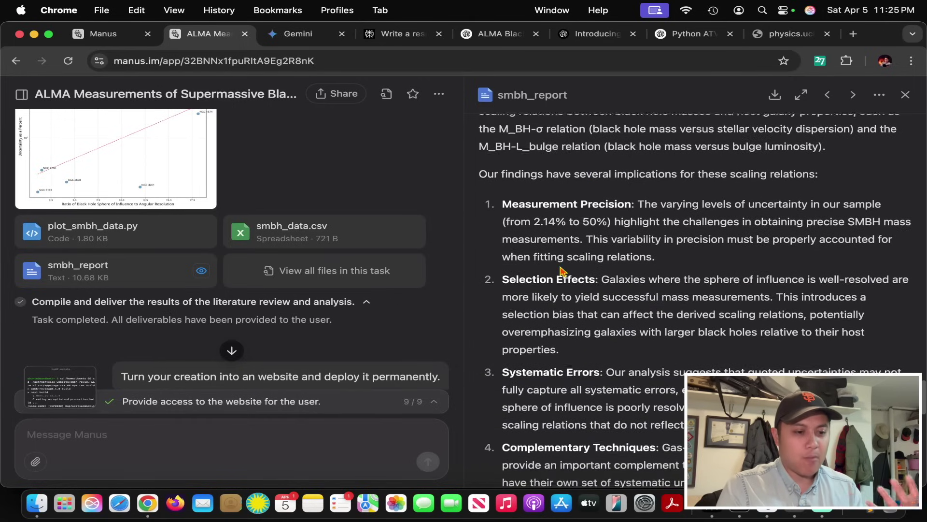
scroll(562, 272, "down", 4)
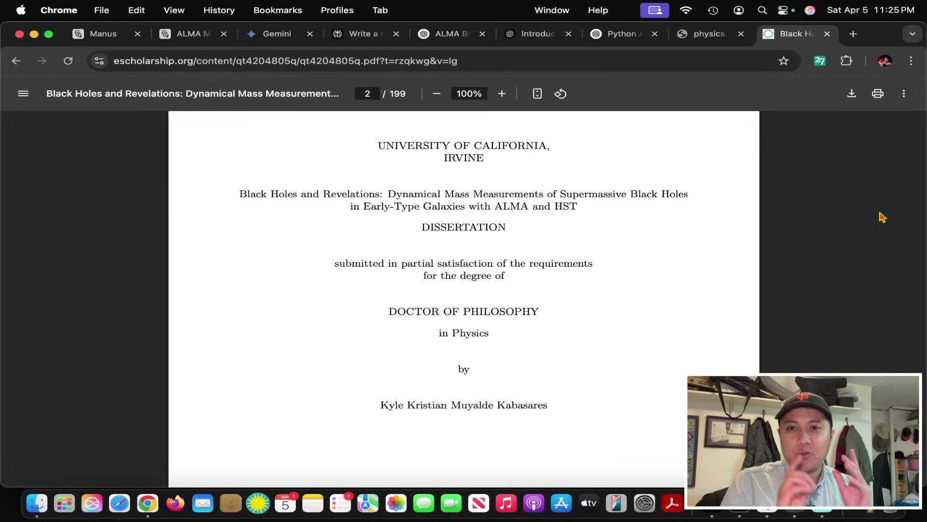
Drag the dissertation PDF's scrollbar down to page 182.
scroll(881, 217, "down", 5)
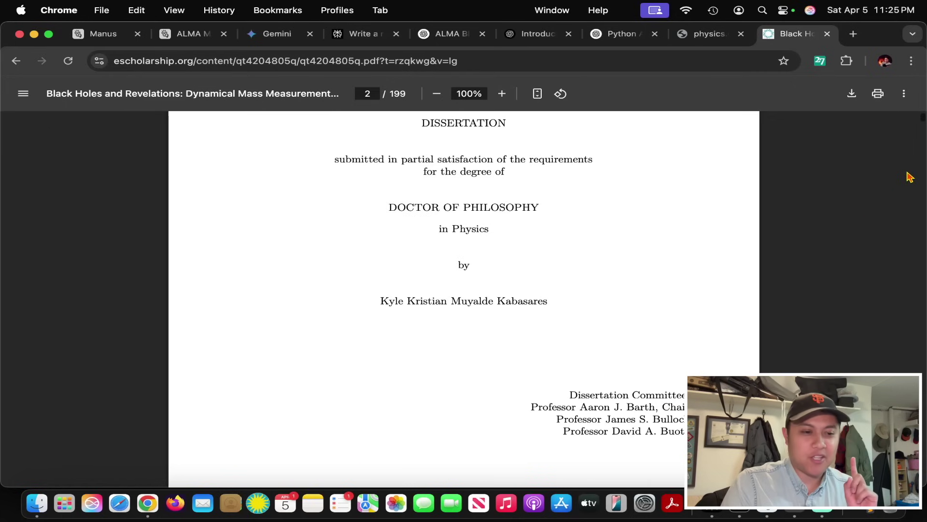
scroll(910, 176, "up", 2)
left_click_drag(922, 124, 922, 450)
scroll(593, 303, "down", 2)
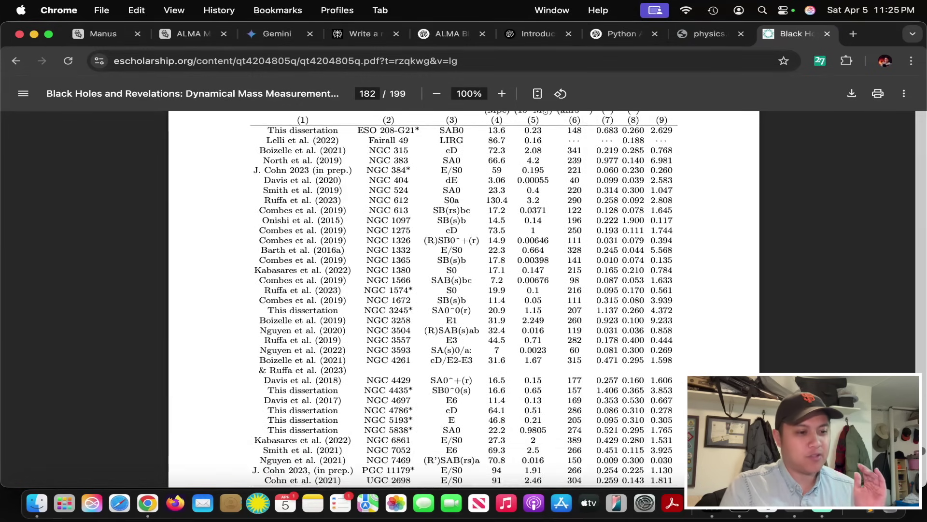
scroll(593, 303, "down", 5)
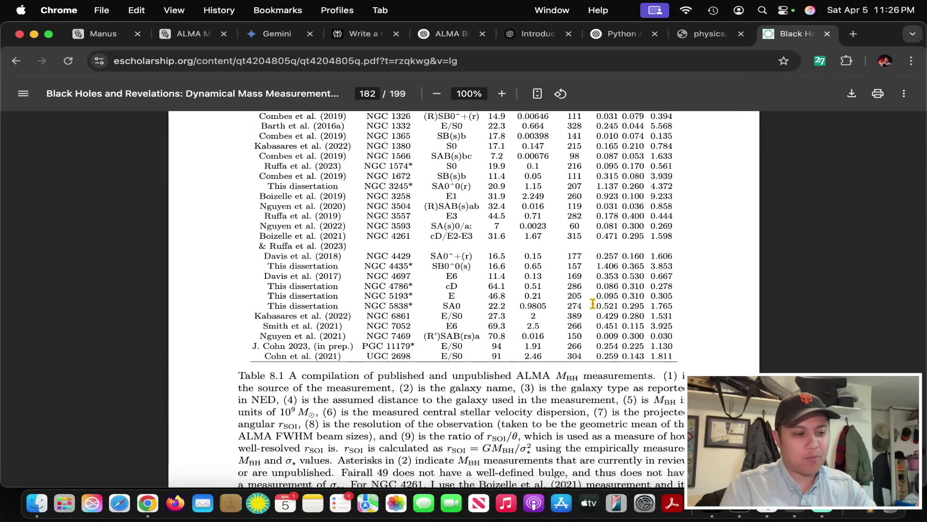
Frame Table 8.1 of ALMA black hole masses, then switch to the Python port tab.
scroll(592, 302, "up", 5)
scroll(592, 303, "down", 3)
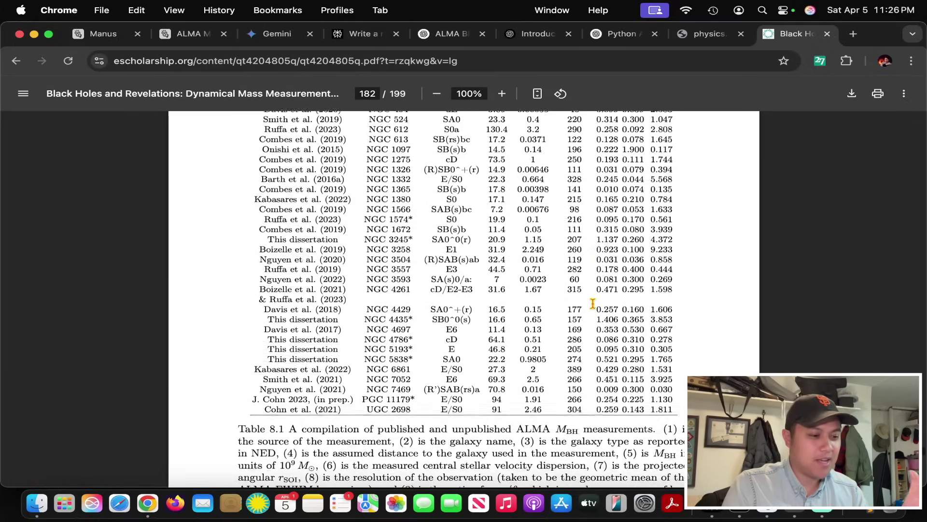
scroll(592, 303, "up", 2)
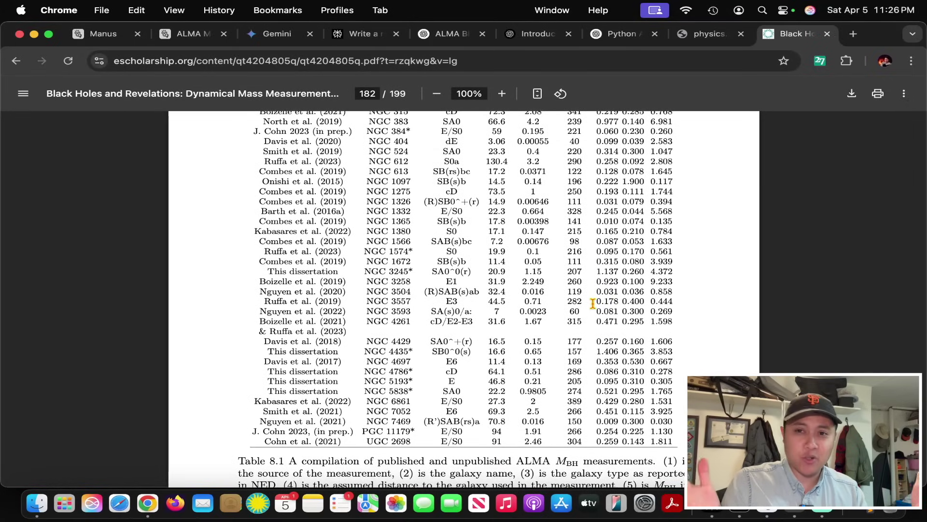
scroll(593, 303, "up", 1)
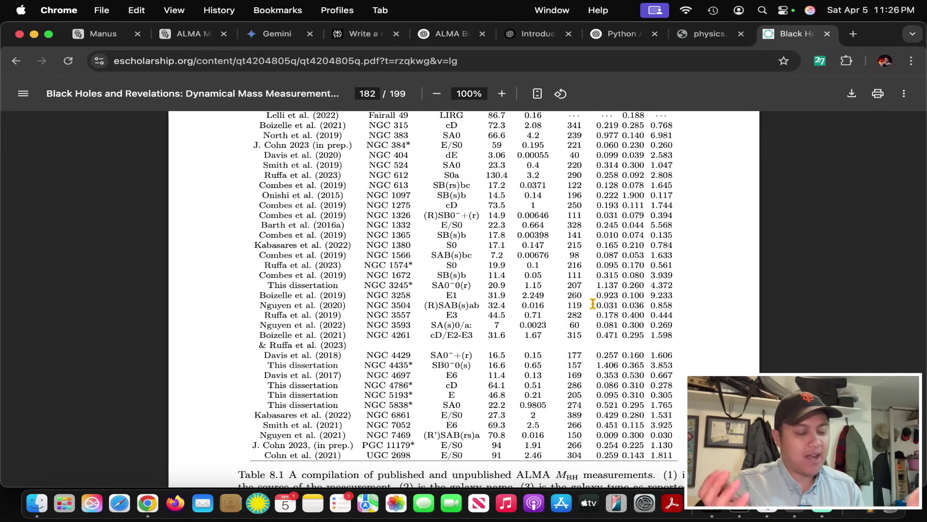
scroll(592, 303, "up", 2)
scroll(593, 303, "down", 1)
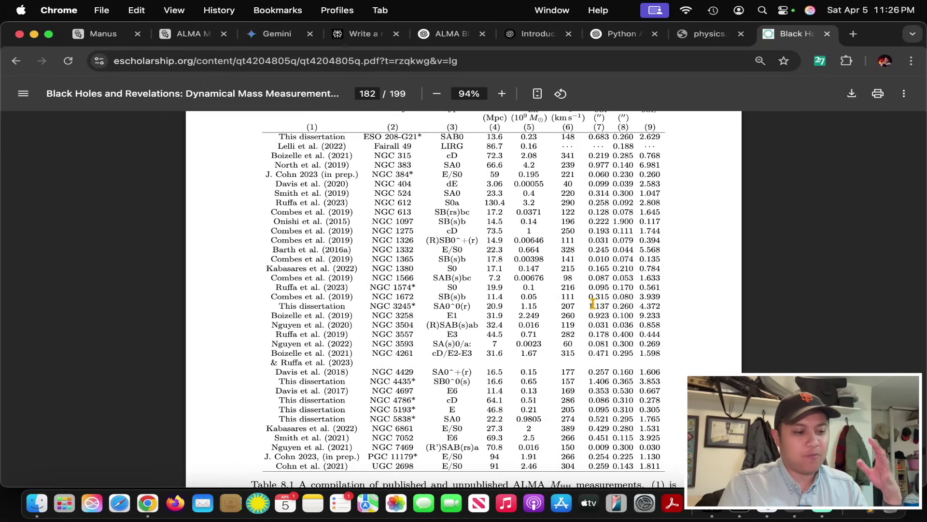
scroll(593, 303, "down", 2)
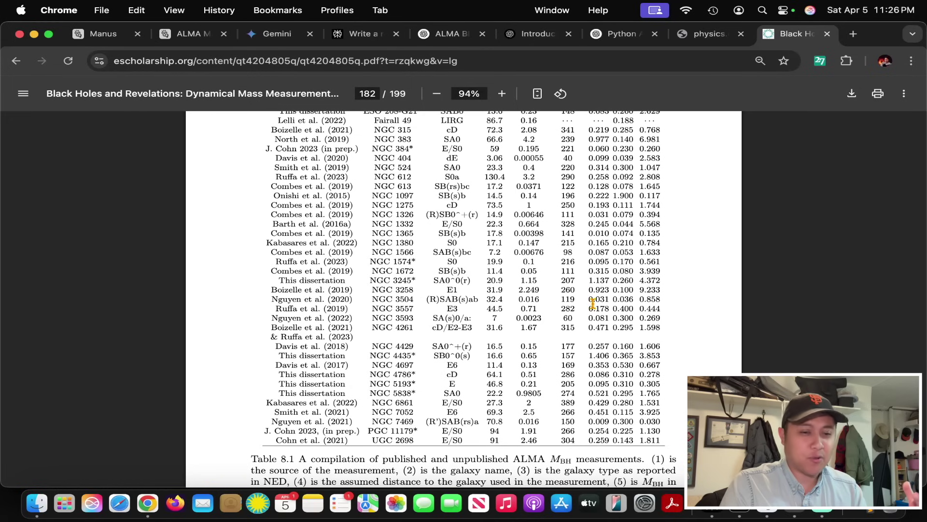
scroll(592, 303, "up", 1)
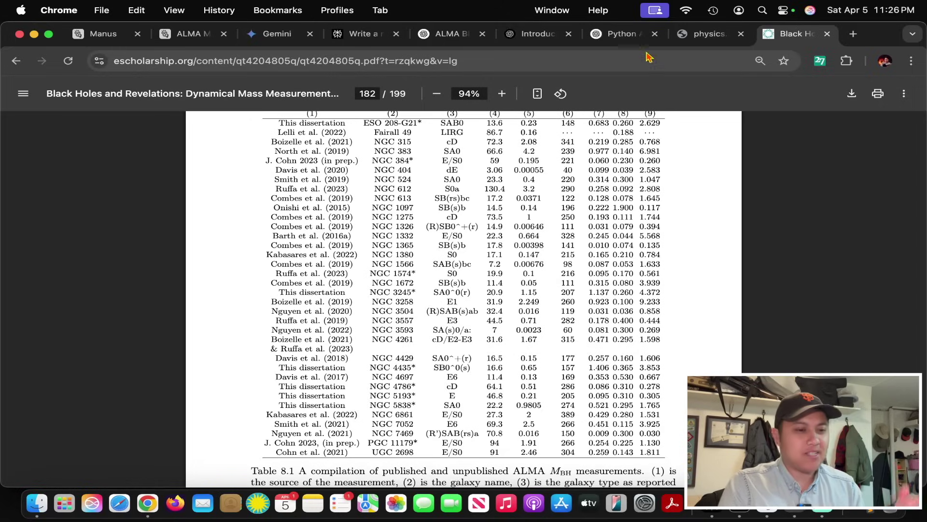
left_click(620, 35)
left_click(691, 35)
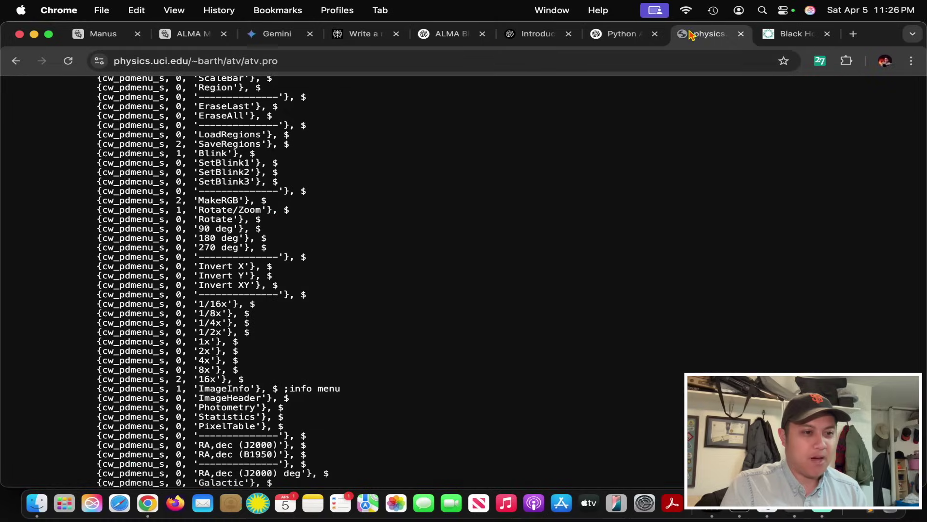
left_click(523, 41)
left_click(437, 43)
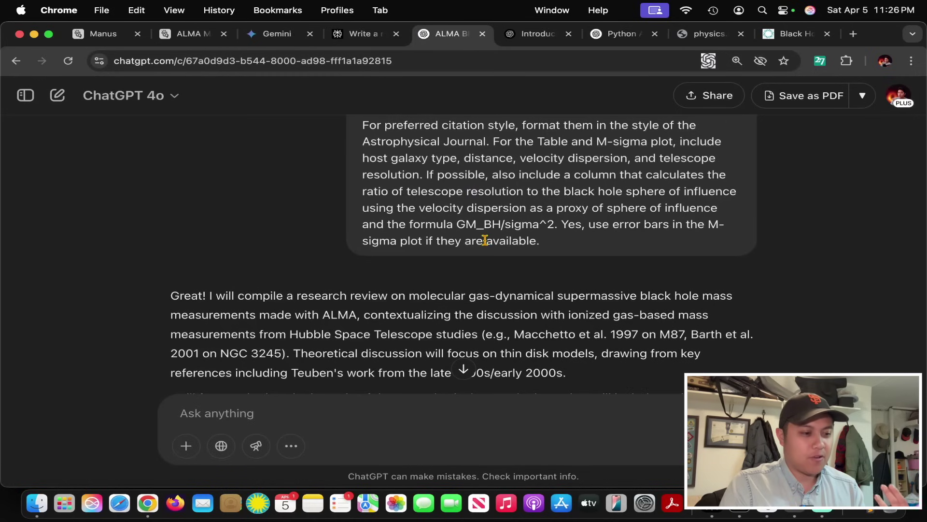
scroll(485, 240, "down", 20)
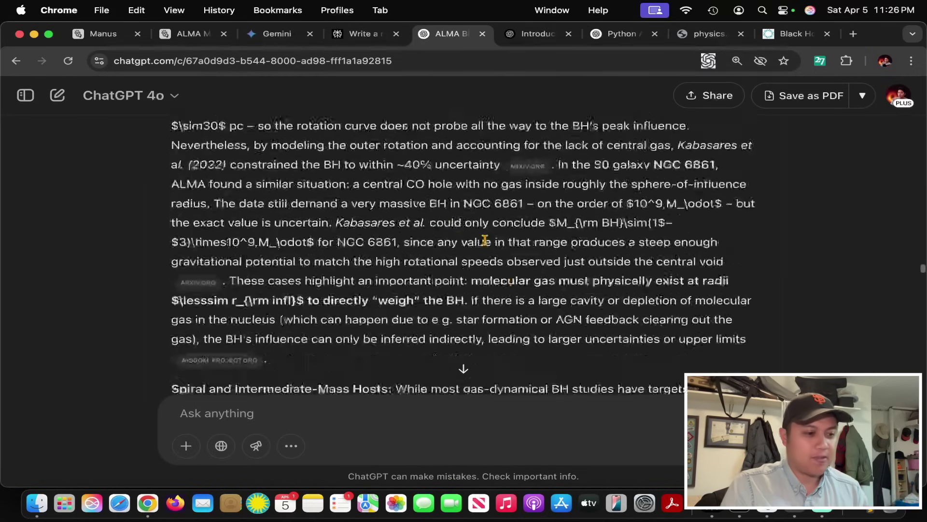
scroll(485, 240, "up", 15)
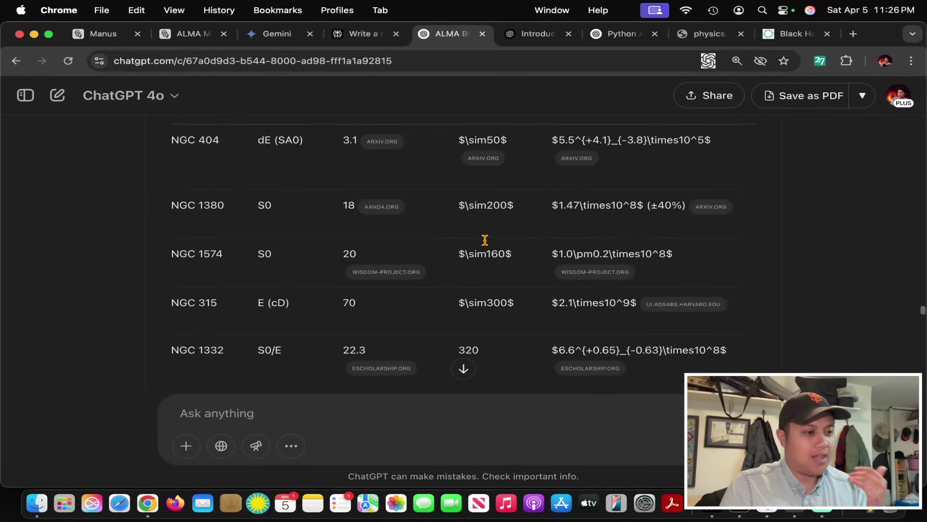
scroll(485, 240, "up", 4)
scroll(485, 240, "down", 15)
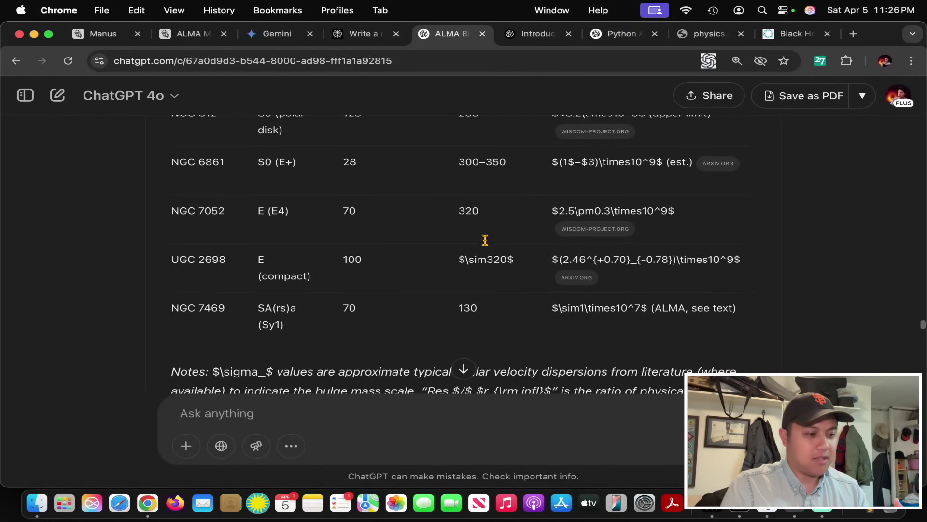
scroll(485, 240, "up", 10)
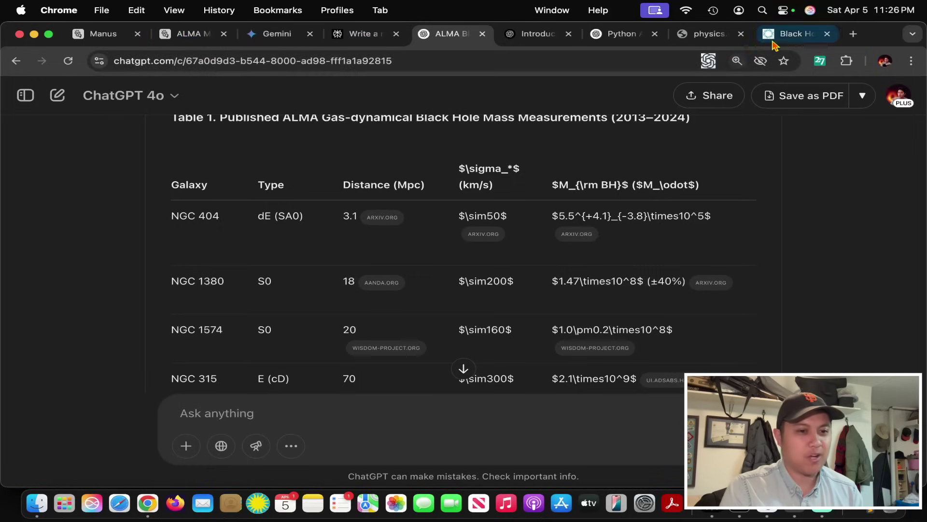
left_click(792, 34)
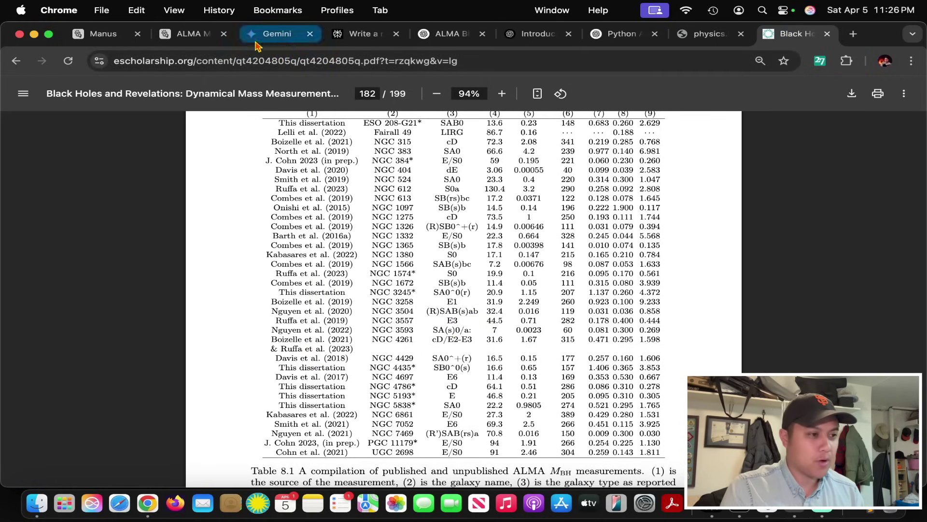
left_click(189, 34)
Scroll the ALMA task's chat and smbh_report down to the Future work list and References.
scroll(348, 284, "down", 15)
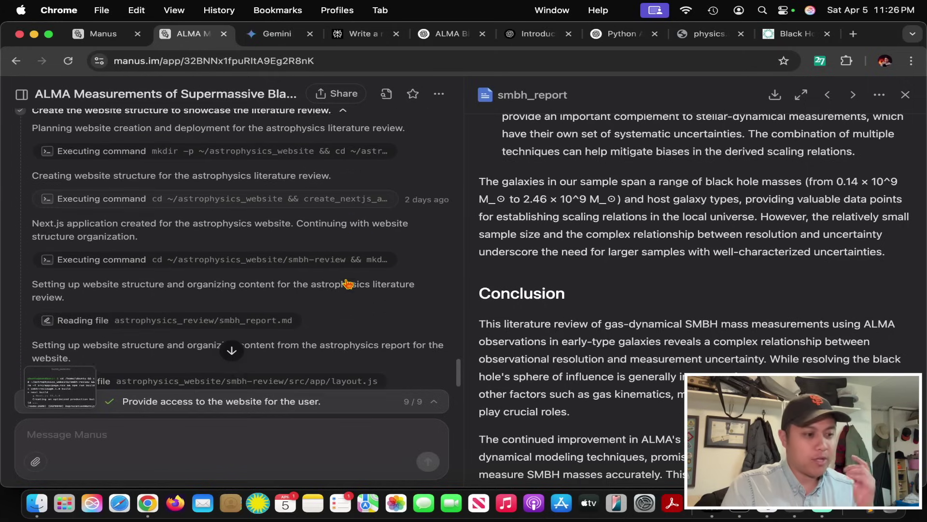
scroll(583, 337, "down", 7)
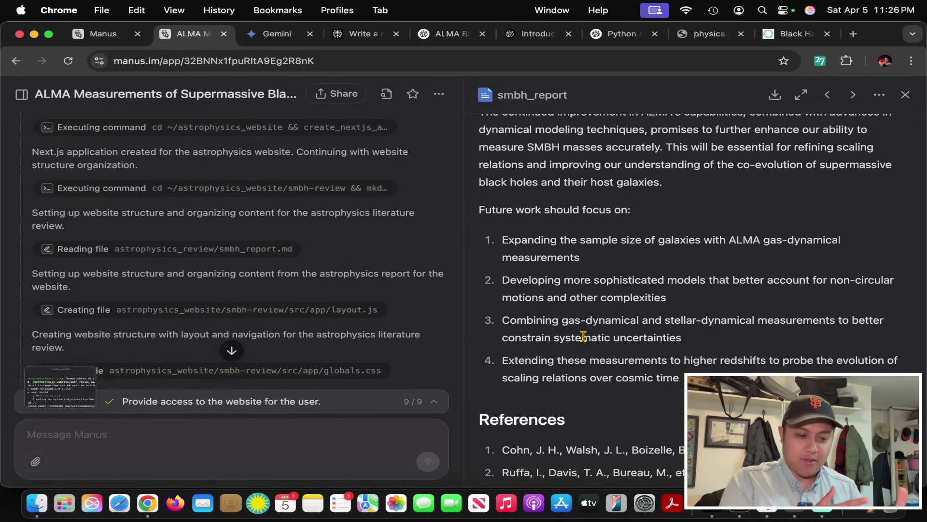
scroll(584, 337, "down", 2)
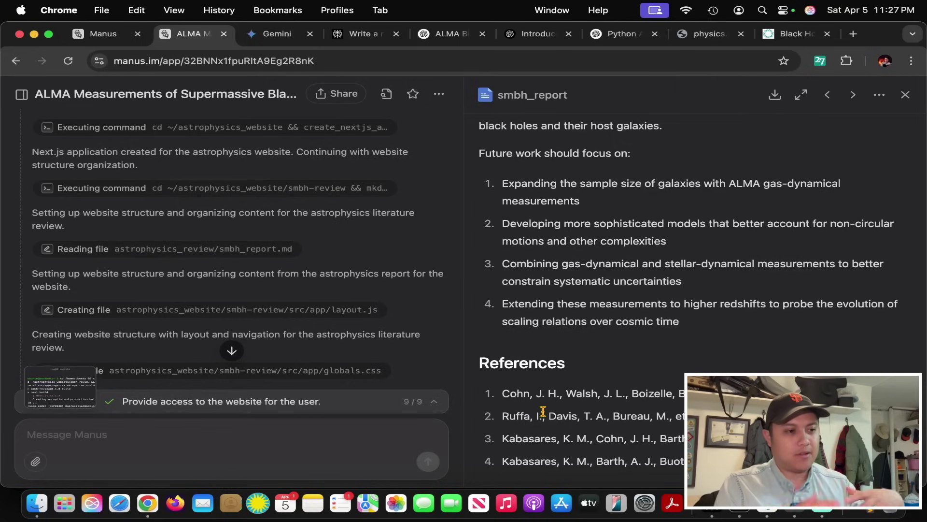
scroll(762, 320, "up", 3)
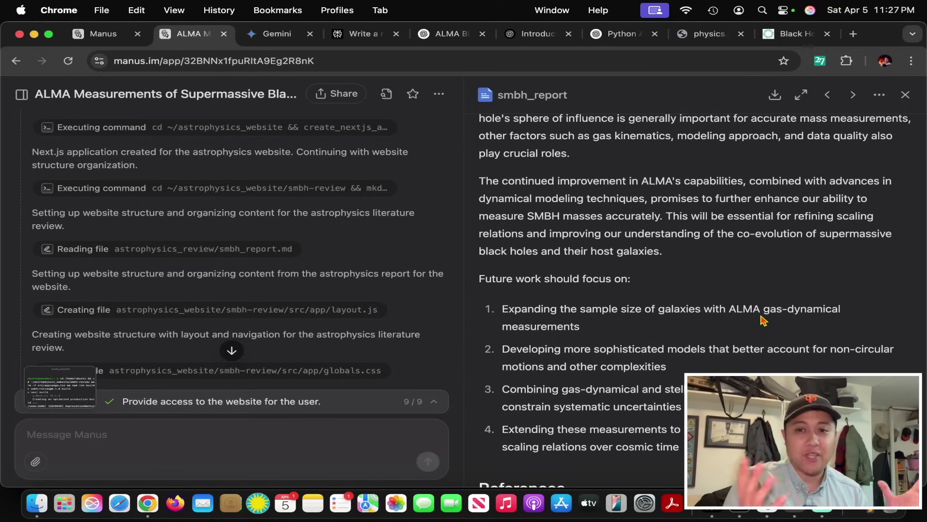
scroll(762, 319, "down", 3)
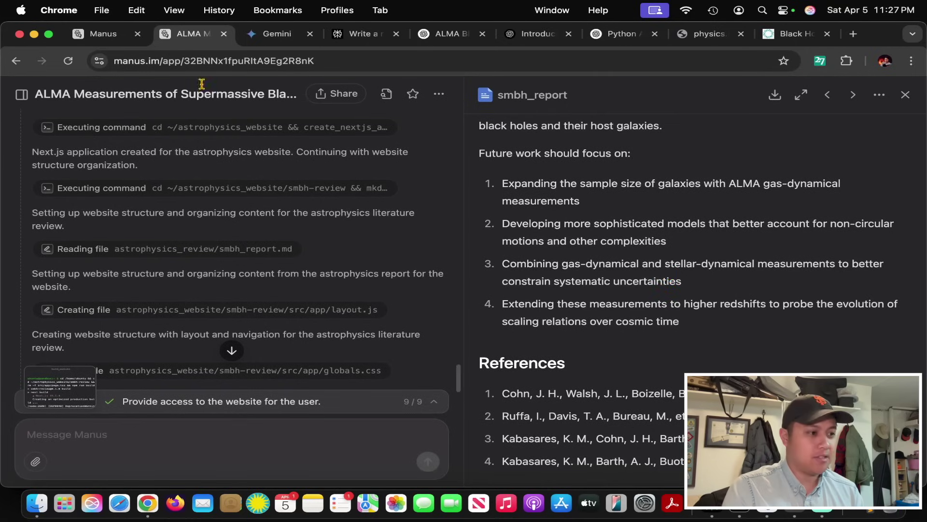
left_click(104, 34)
left_click(190, 36)
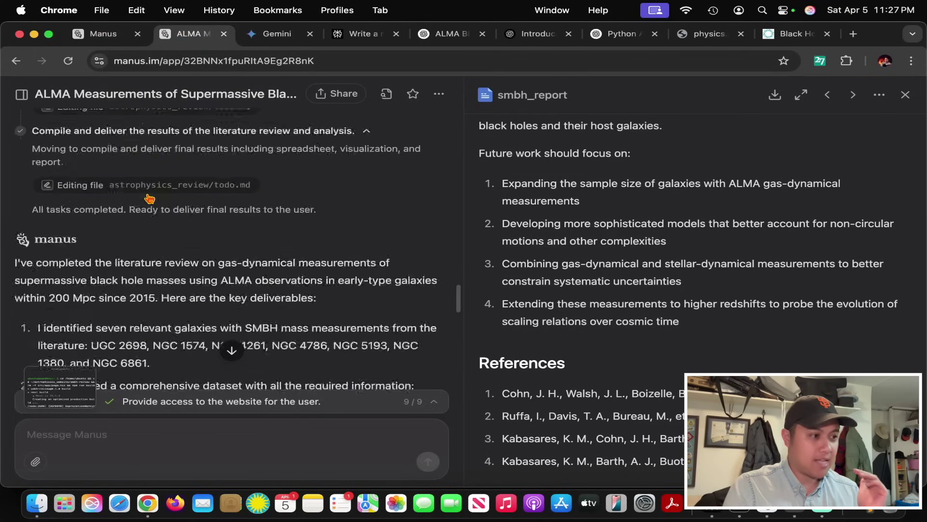
Open the Python Application task, reread its first prompt, then view the atv.pro source page.
mouse_move(20, 94)
left_click(97, 160)
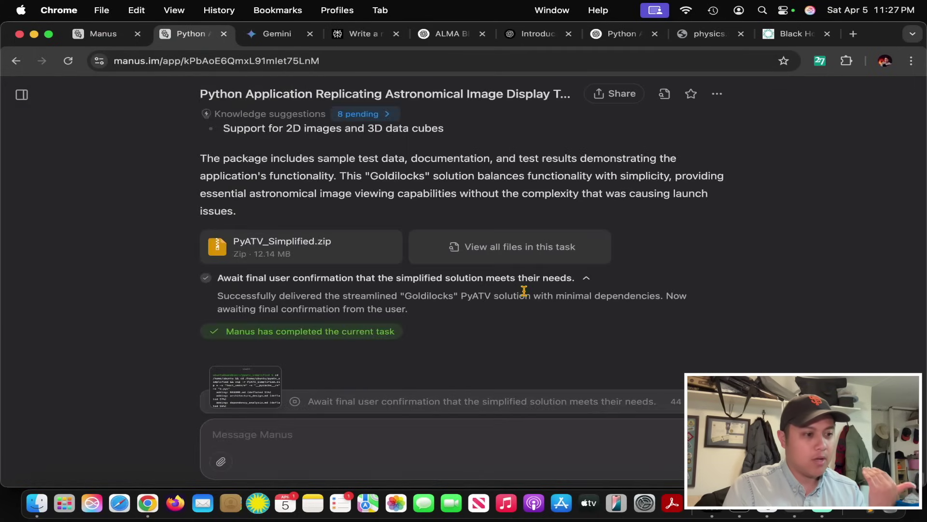
scroll(524, 294, "up", 10)
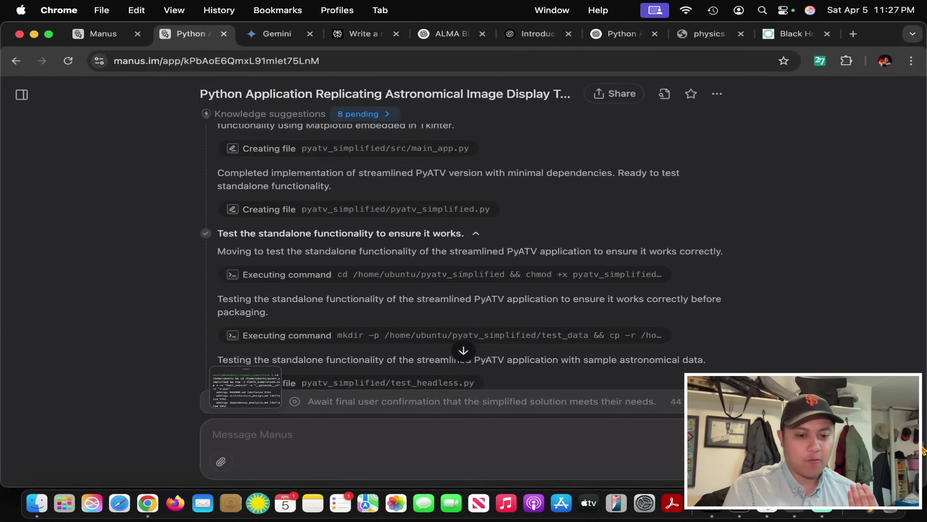
scroll(890, 194, "up", 15)
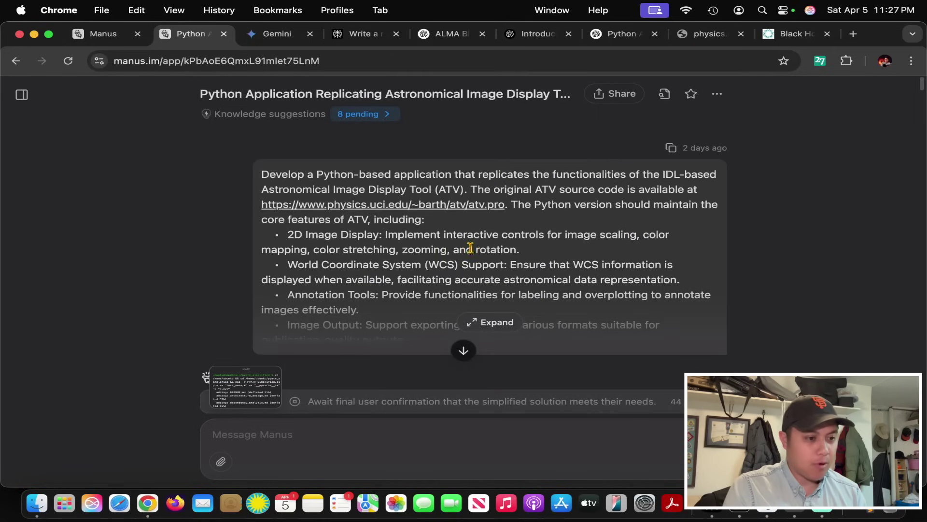
left_click(679, 42)
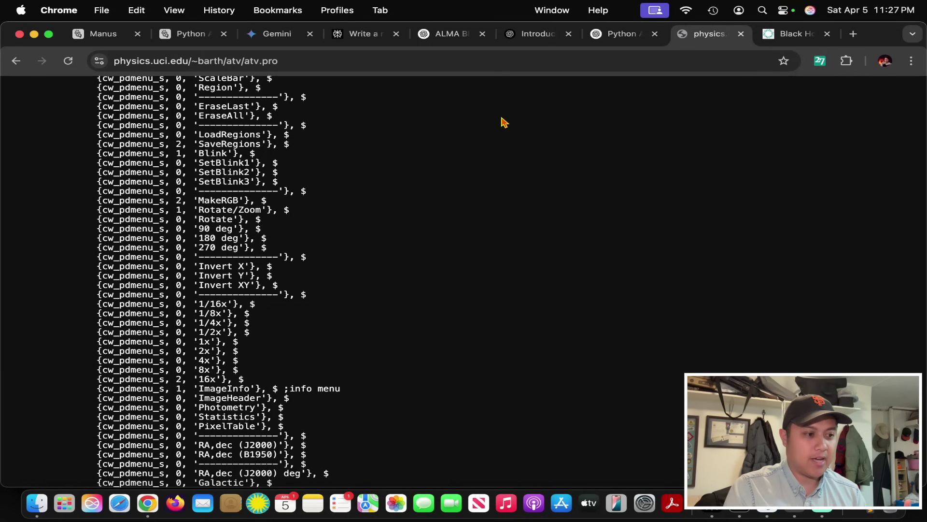
Go back to the ATV home page, then look over the o1-preview ChatGPT port's code.
left_click(16, 61)
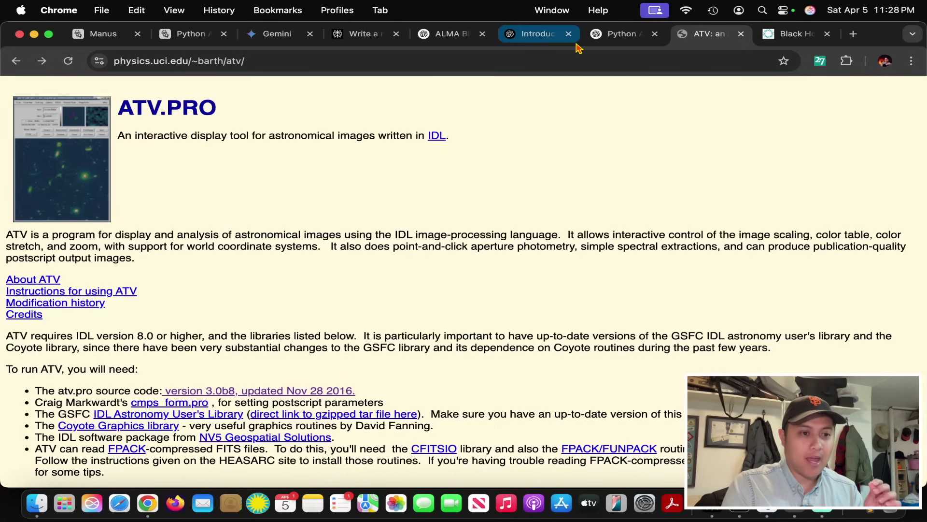
left_click(622, 43)
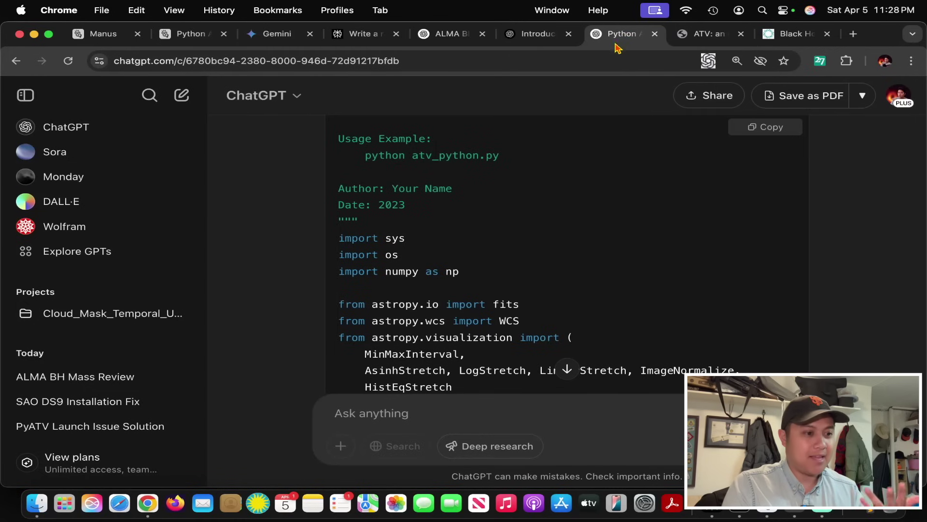
scroll(730, 262, "up", 3)
scroll(730, 261, "up", 10)
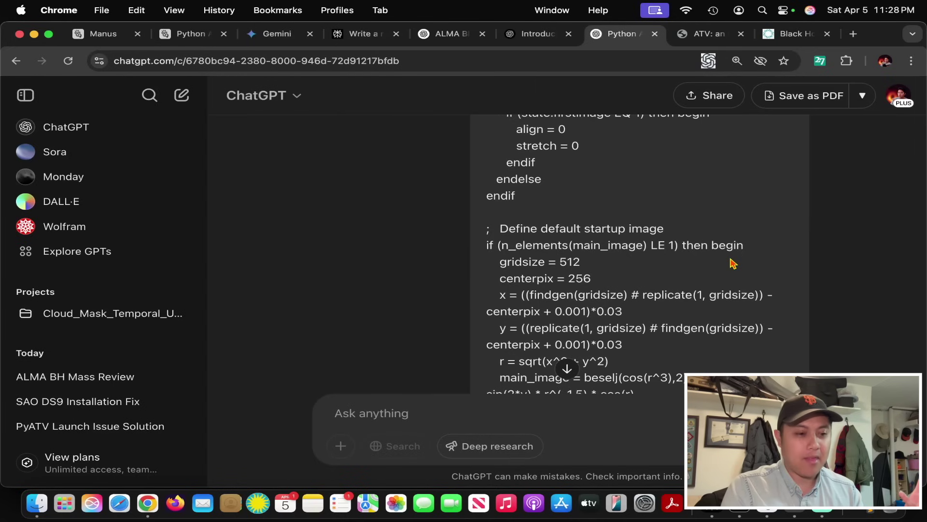
scroll(628, 222, "down", 4)
left_click(190, 44)
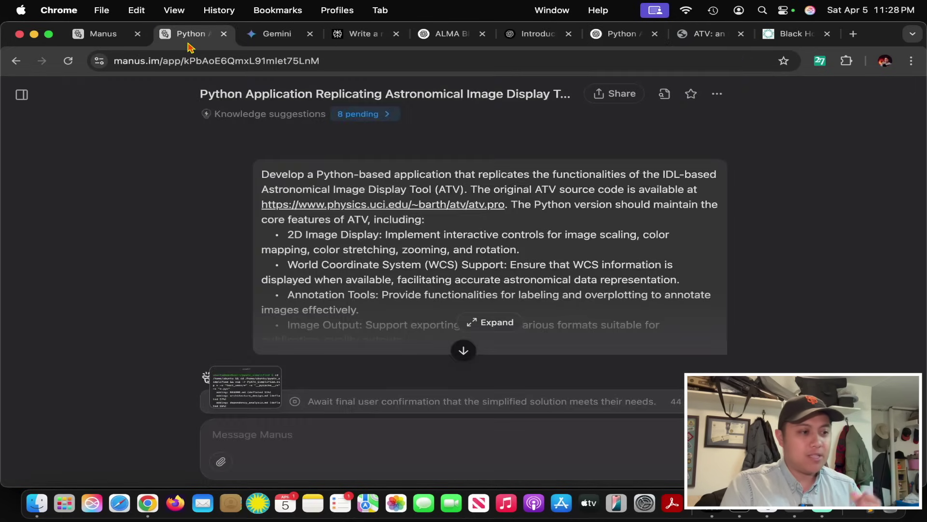
left_click(107, 39)
left_click(182, 41)
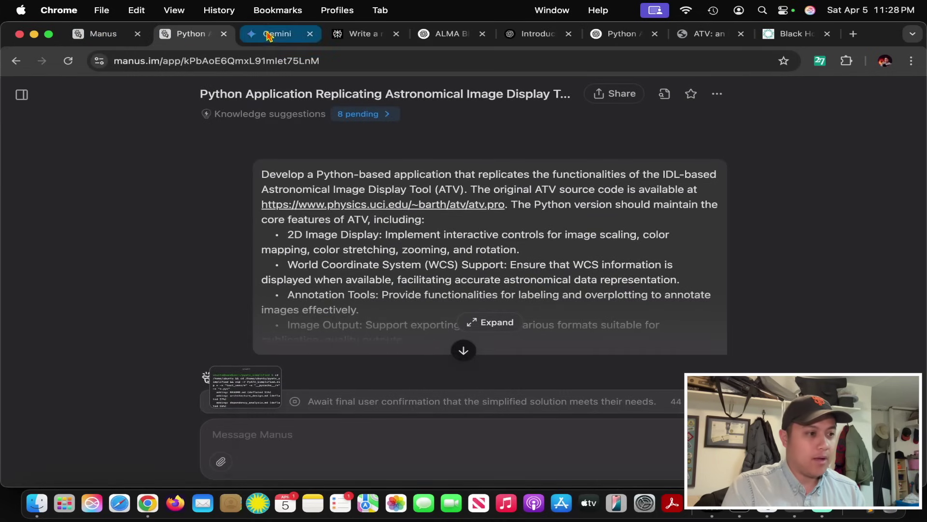
scroll(424, 242, "down", 5)
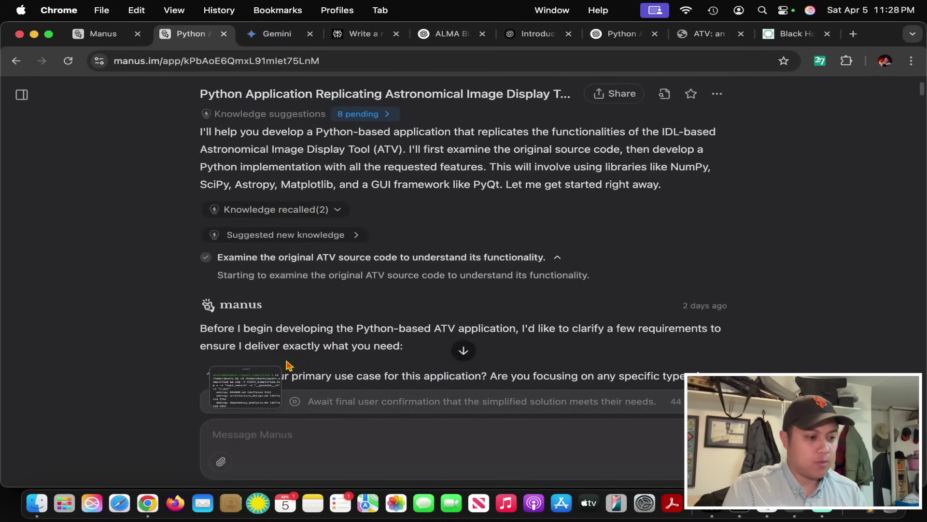
left_click(276, 387)
Scroll the task steps and show the 'Editing file pyatv/todo.md' checklist in computer view.
scroll(300, 306, "down", 10)
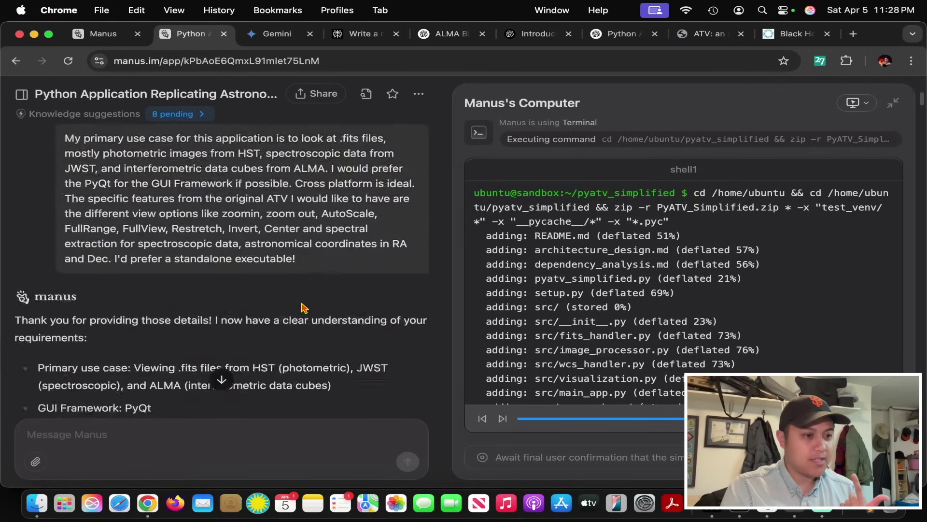
scroll(302, 308, "down", 10)
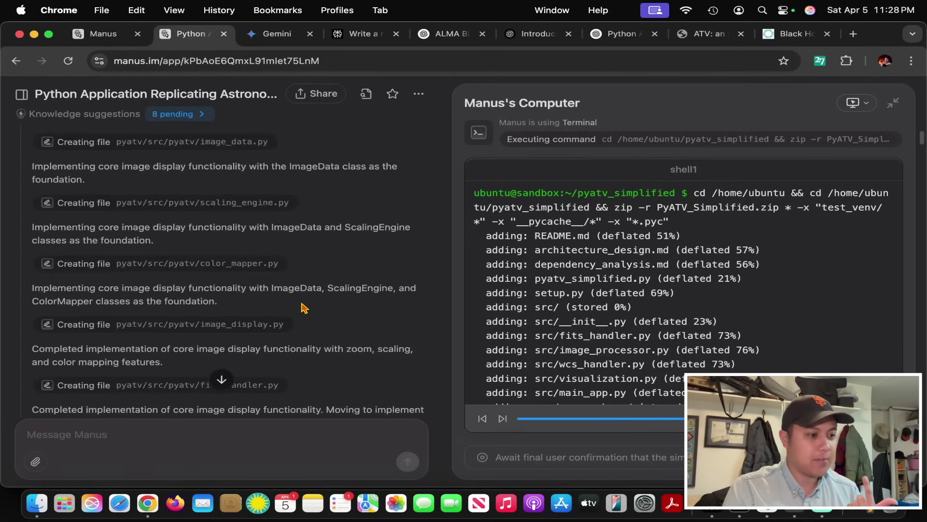
scroll(304, 307, "down", 8)
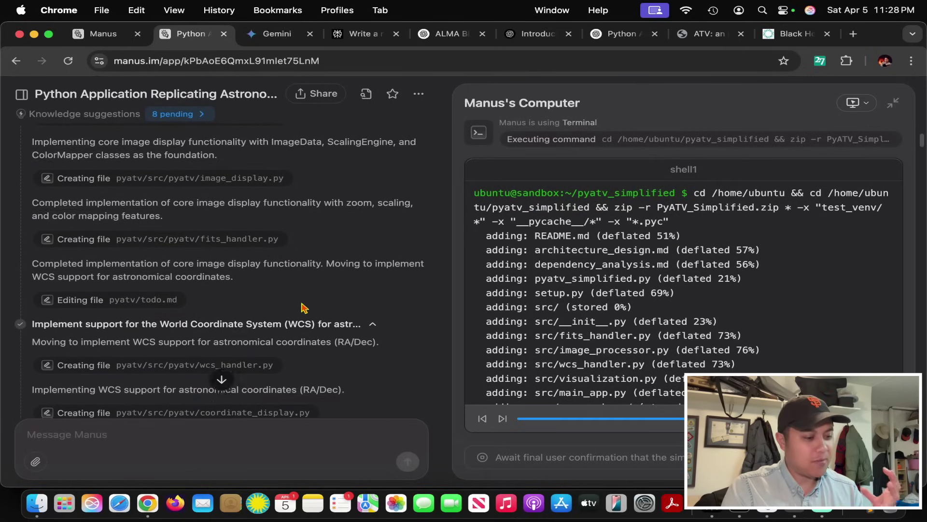
scroll(303, 308, "down", 10)
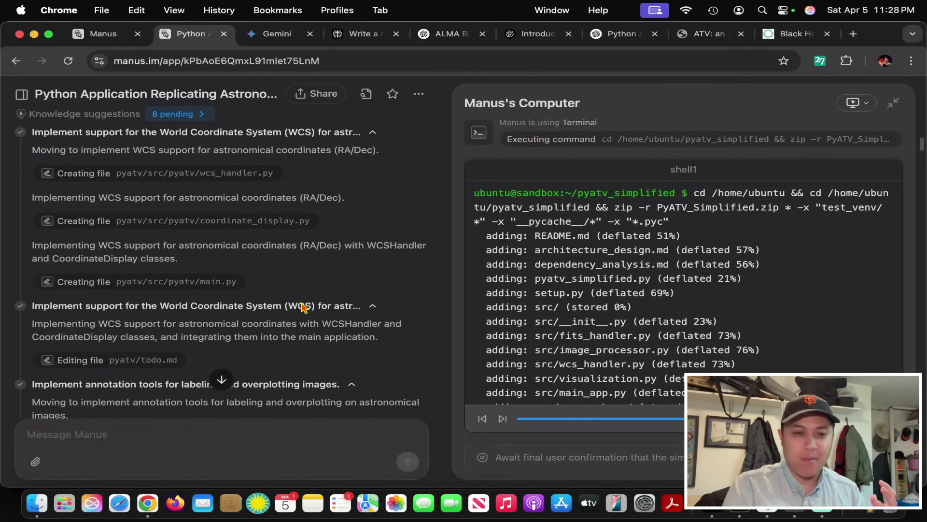
scroll(303, 307, "down", 10)
scroll(300, 305, "up", 8)
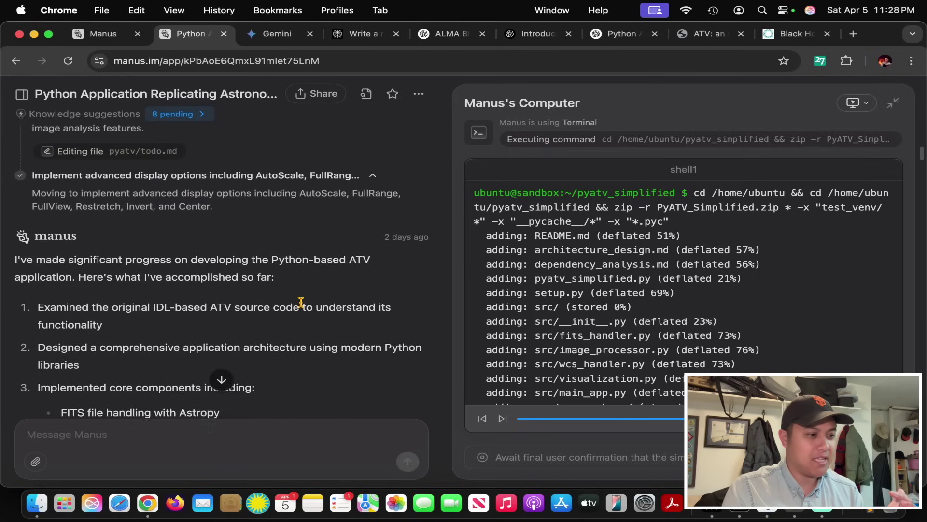
scroll(302, 305, "down", 6)
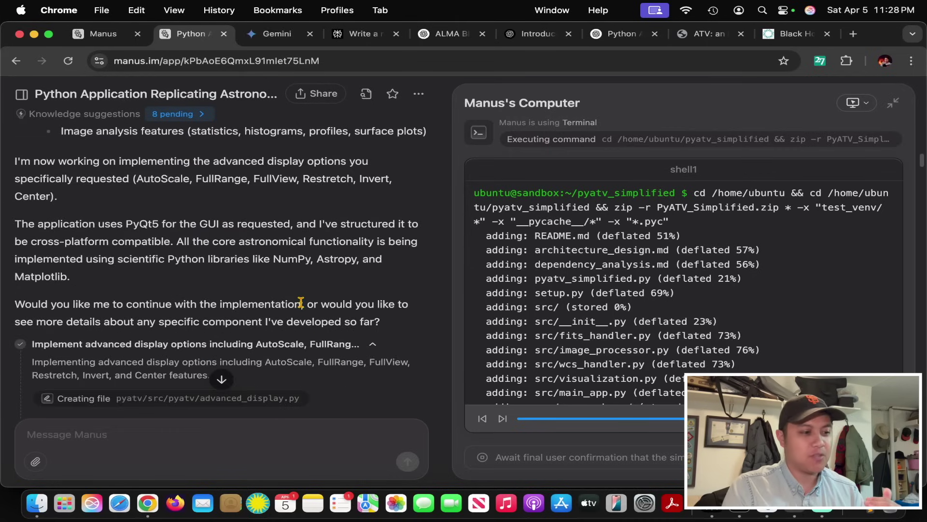
scroll(300, 303, "down", 10)
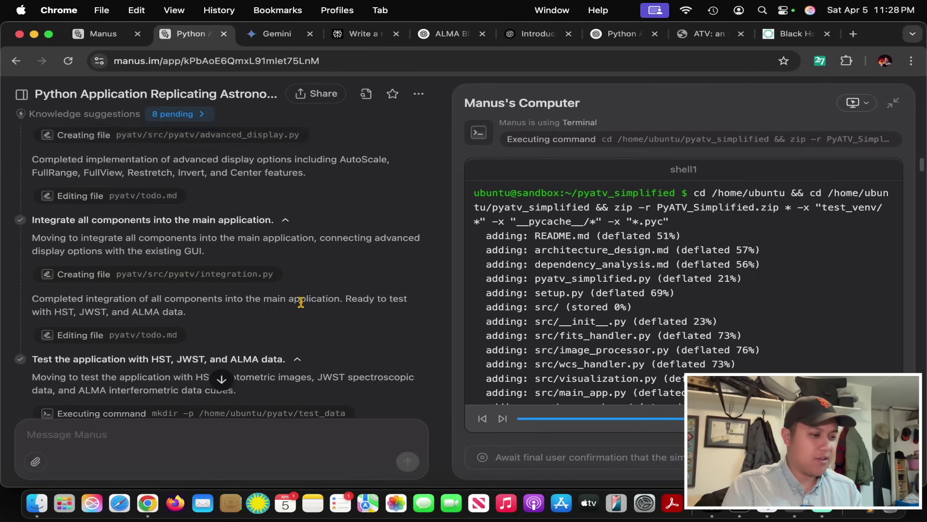
scroll(300, 302, "down", 1)
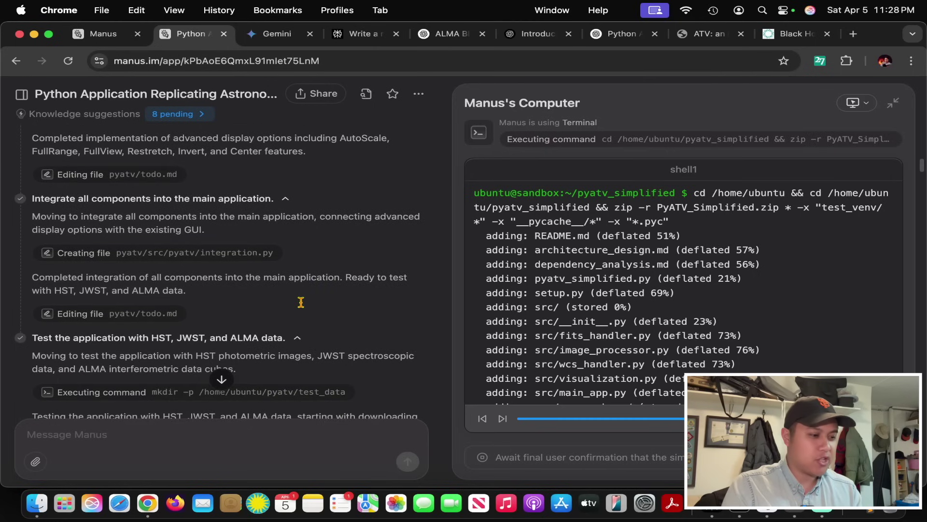
left_click(154, 320)
Review the build and packaging steps, then bring up a Finder window.
scroll(215, 344, "down", 3)
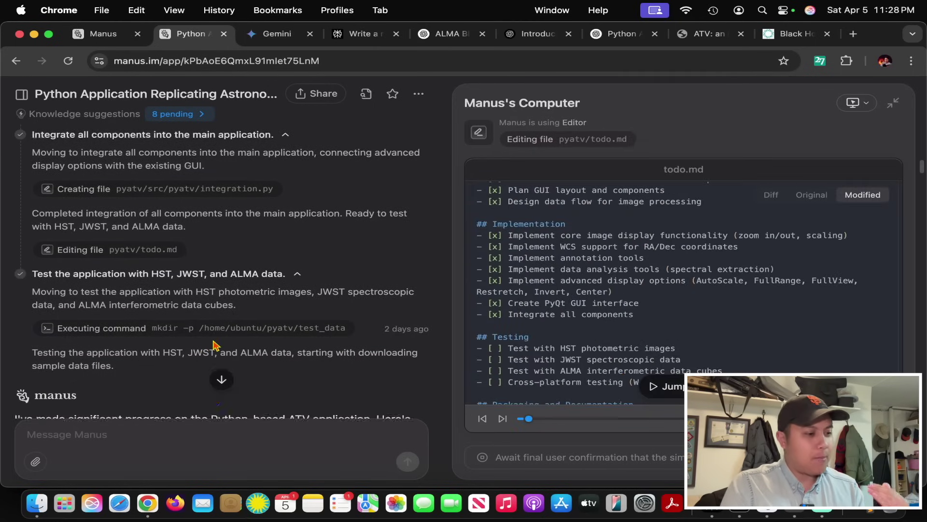
scroll(214, 345, "down", 12)
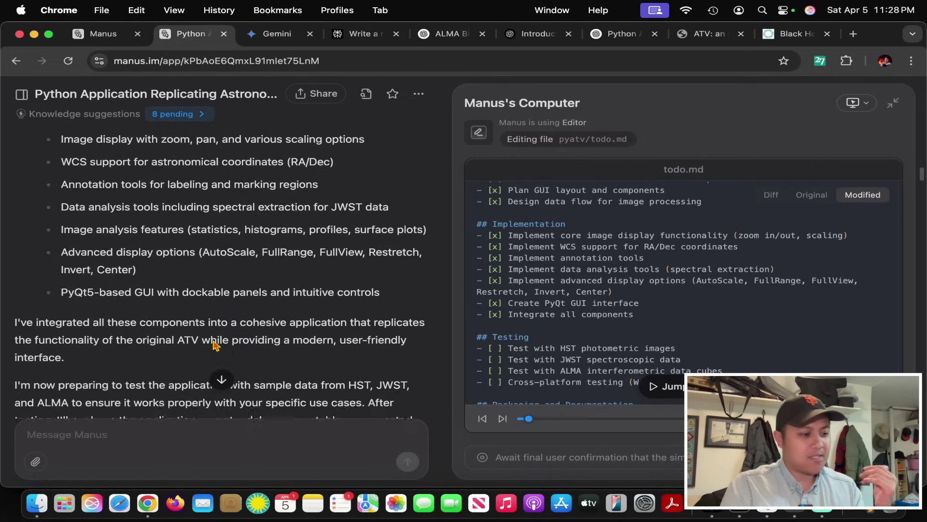
scroll(214, 345, "down", 2)
scroll(212, 339, "down", 5)
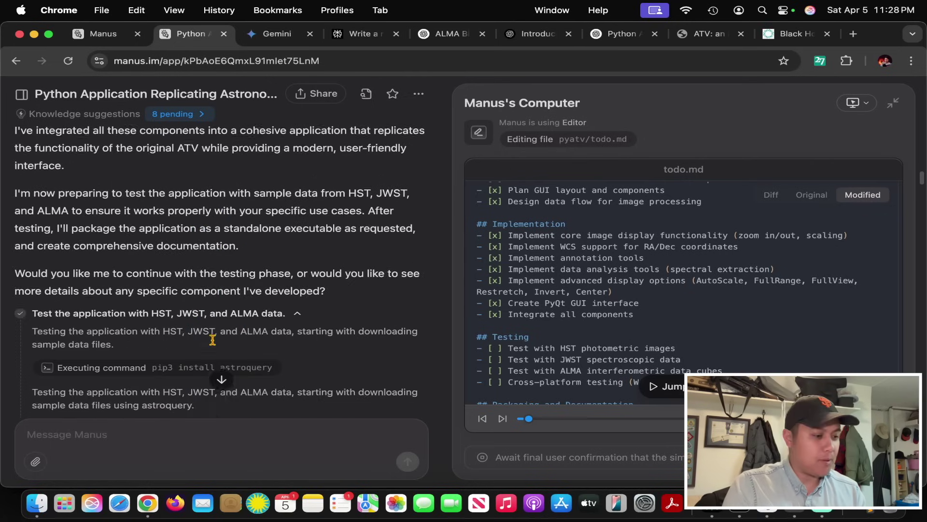
scroll(214, 344, "down", 15)
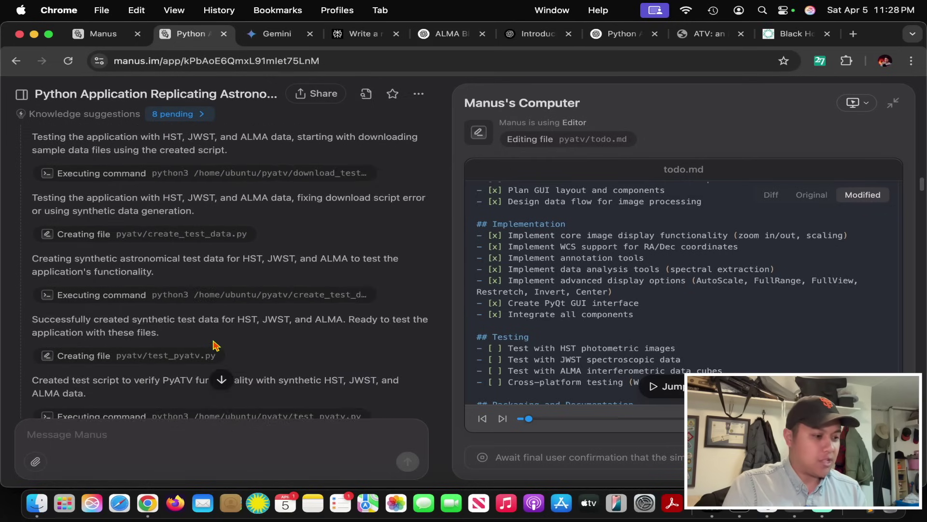
scroll(212, 340, "down", 4)
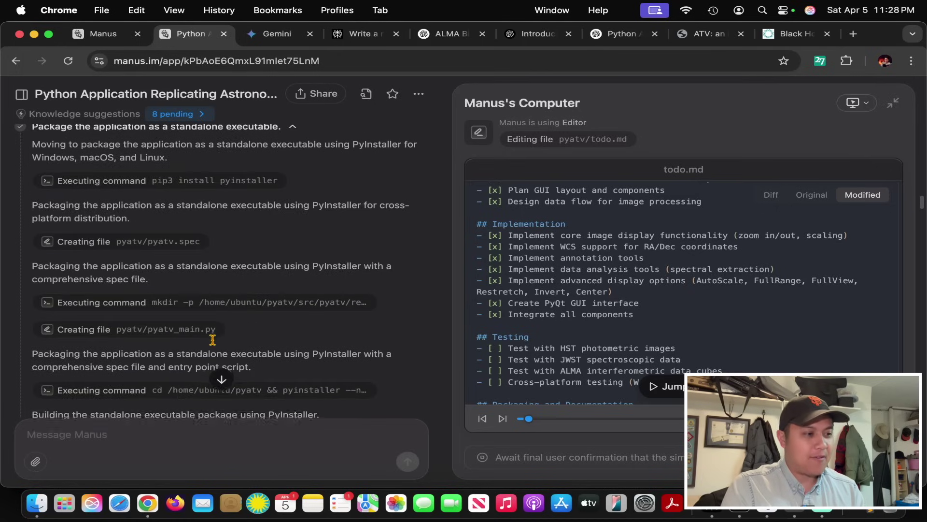
left_click(40, 512)
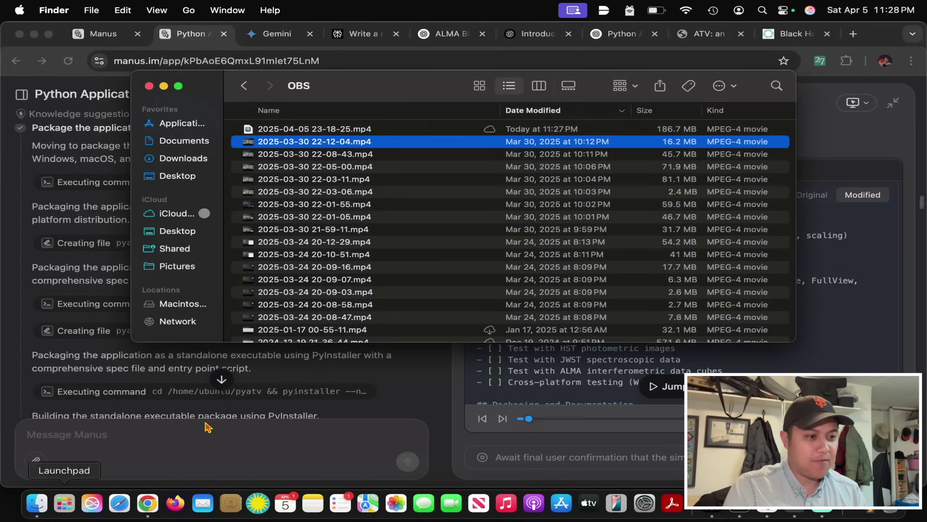
Browse the PyATV folders and zip archives in Downloads, then bring Chrome's Manus task forward.
left_click(188, 162)
scroll(341, 155, "down", 1)
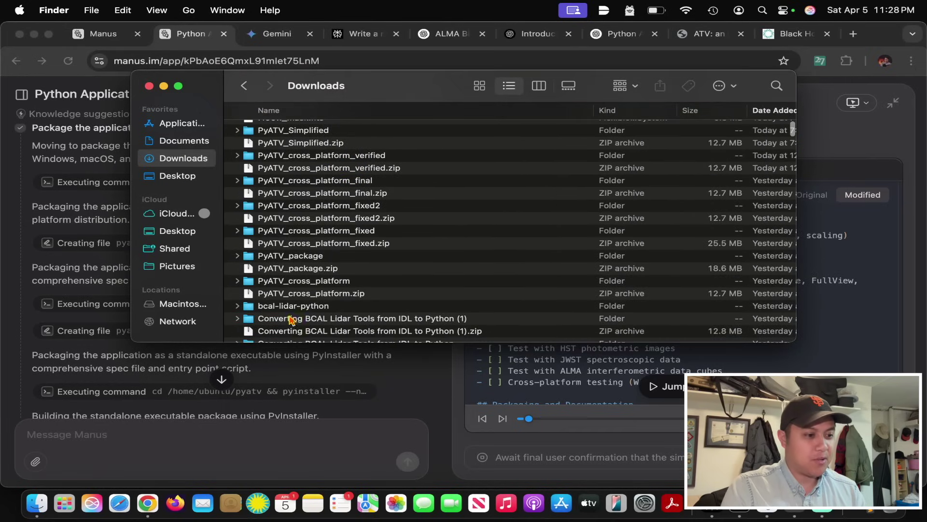
scroll(314, 272, "up", 1)
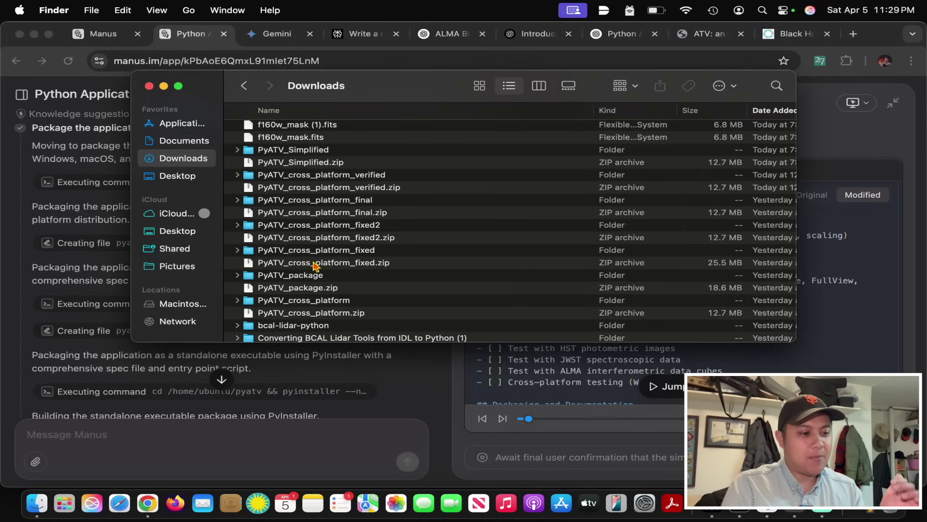
left_click(387, 419)
scroll(399, 406, "down", 5)
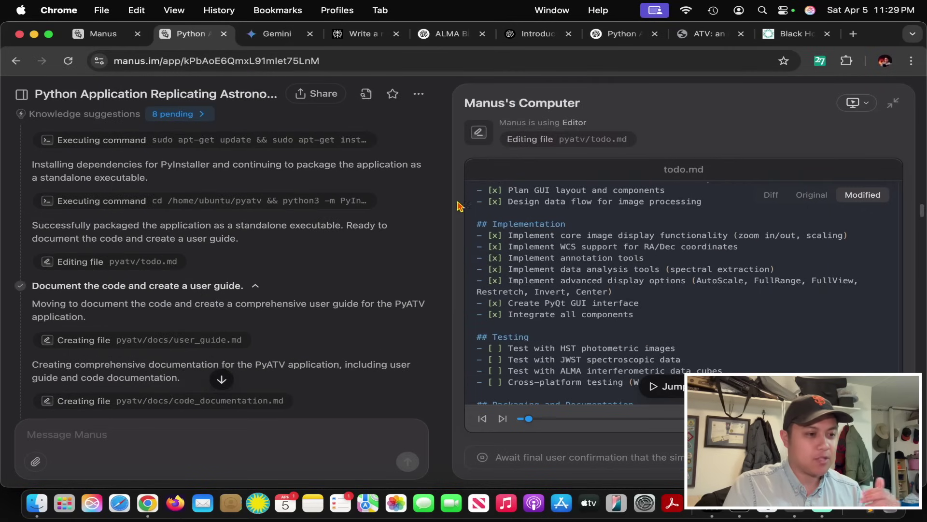
Browse the All files in this task list for the PyATV task, then close it.
scroll(419, 341, "down", 10)
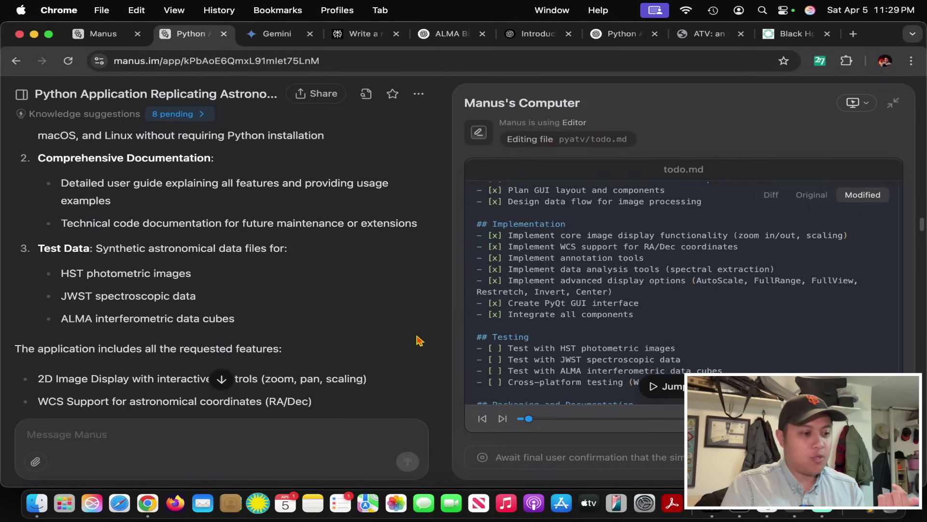
scroll(419, 341, "down", 10)
scroll(419, 338, "up", 6)
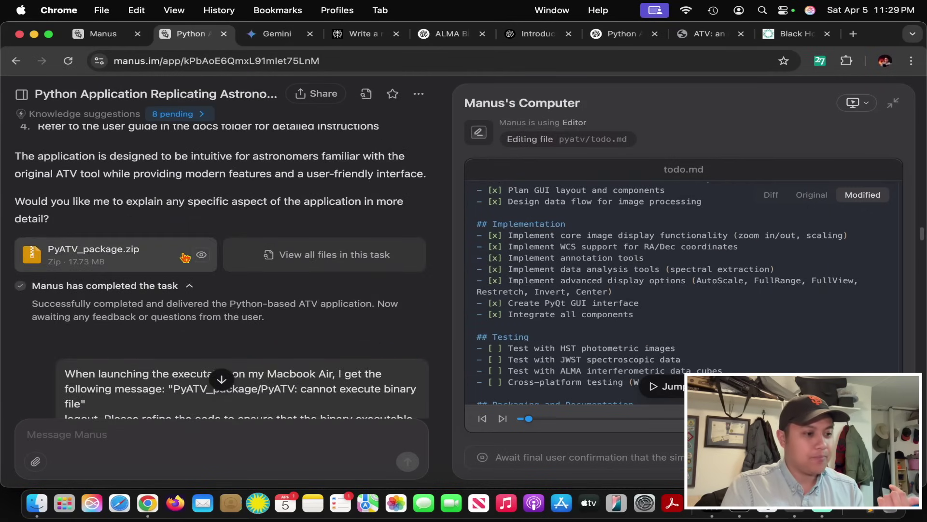
left_click(269, 269)
scroll(362, 207, "down", 1)
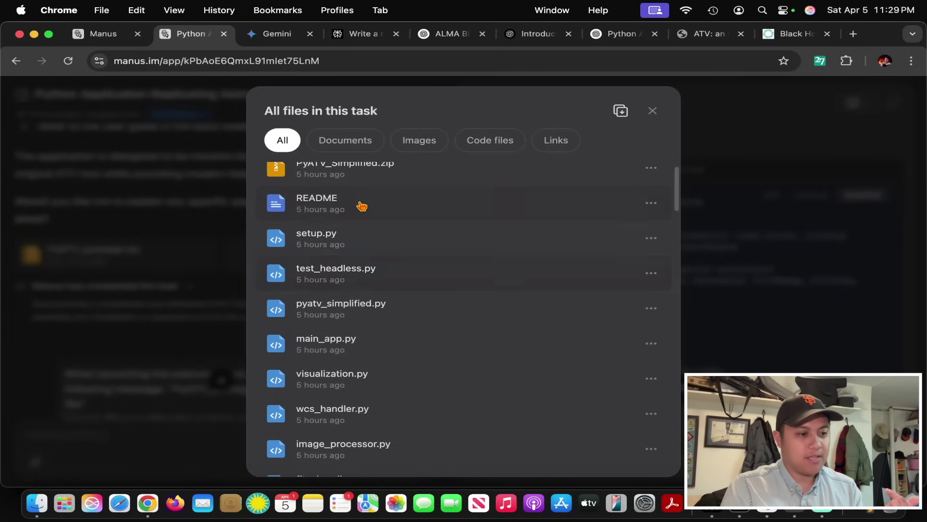
scroll(377, 207, "up", 1)
scroll(387, 304, "down", 9)
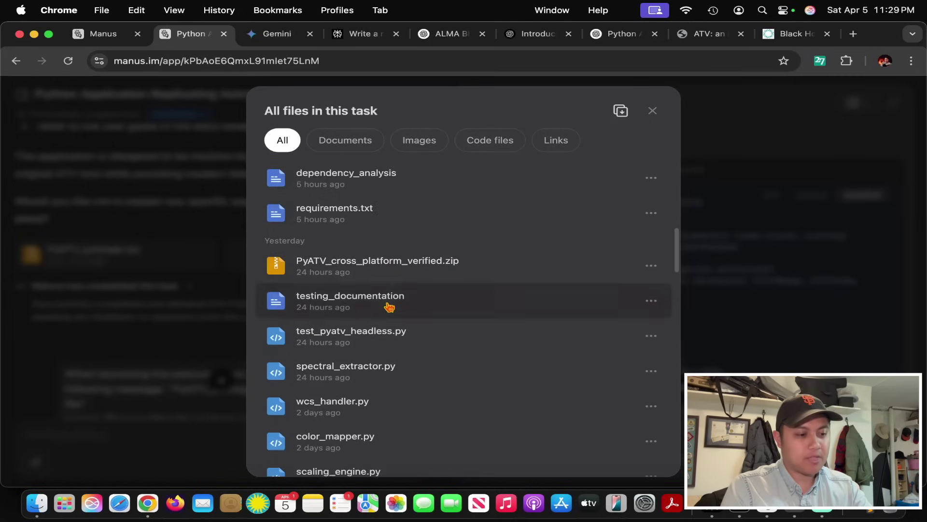
scroll(389, 307, "up", 10)
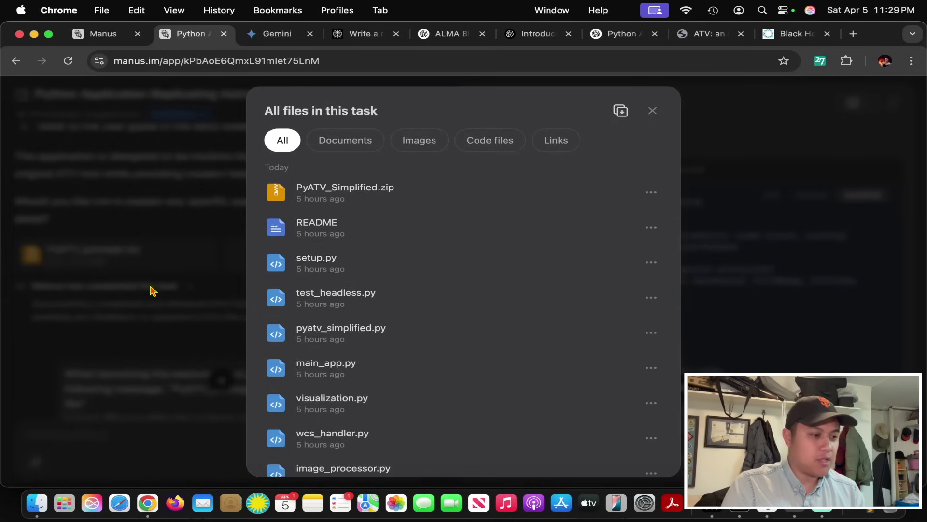
left_click(165, 332)
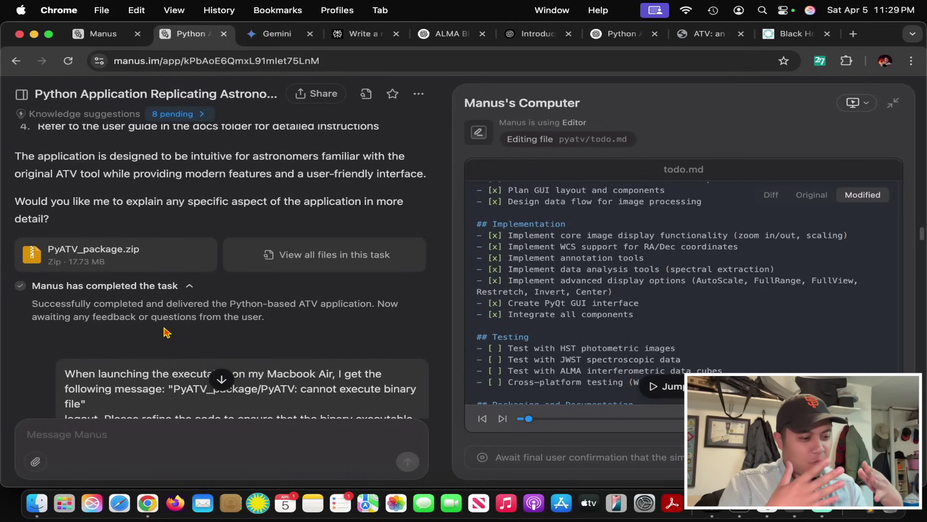
scroll(298, 356, "down", 3)
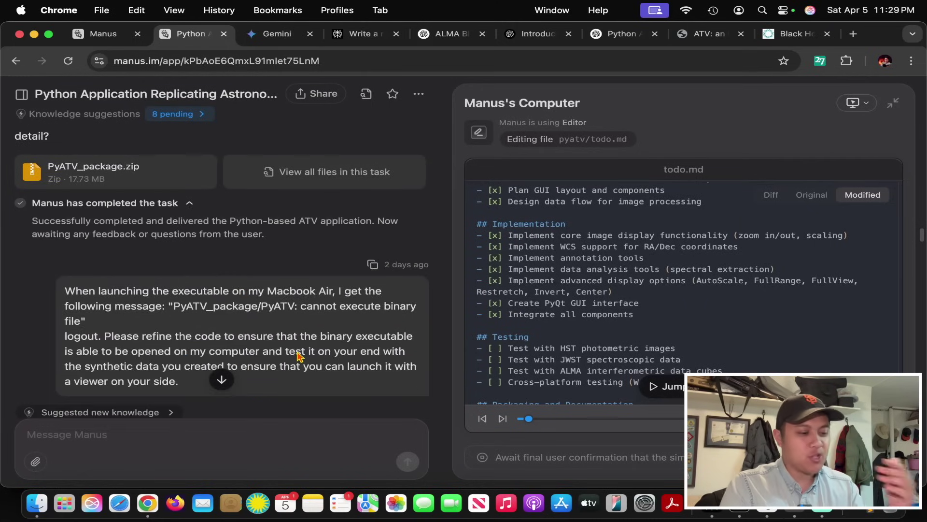
scroll(298, 357, "up", 1)
scroll(299, 356, "down", 3)
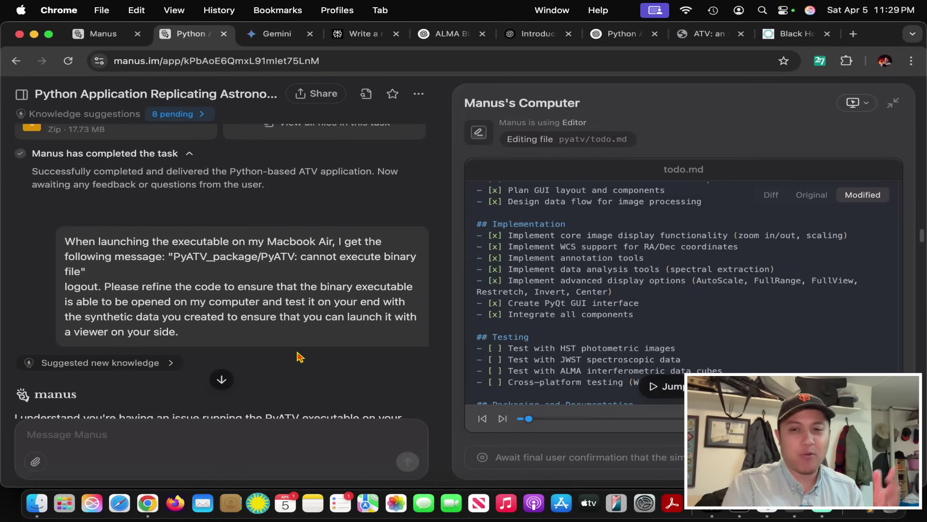
scroll(298, 356, "down", 1)
scroll(298, 356, "up", 1)
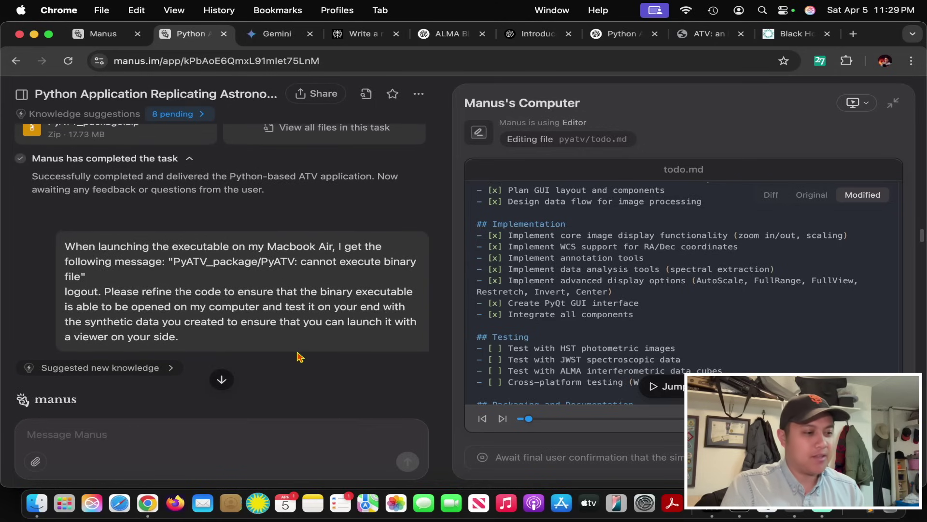
scroll(298, 356, "up", 1)
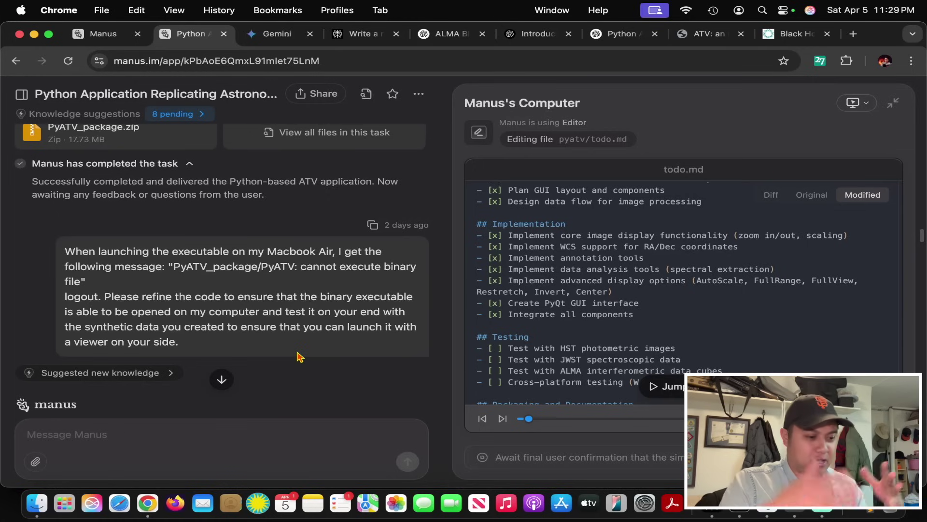
scroll(298, 356, "down", 1)
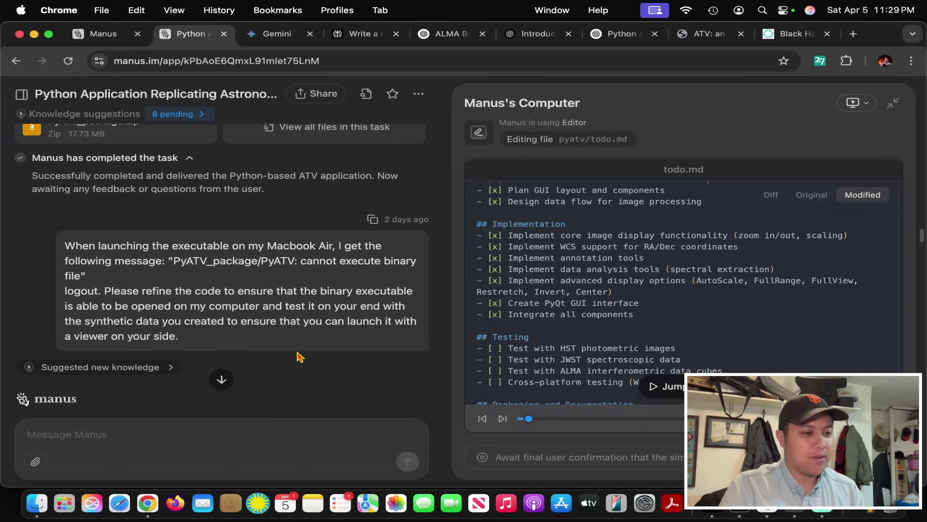
scroll(298, 357, "down", 10)
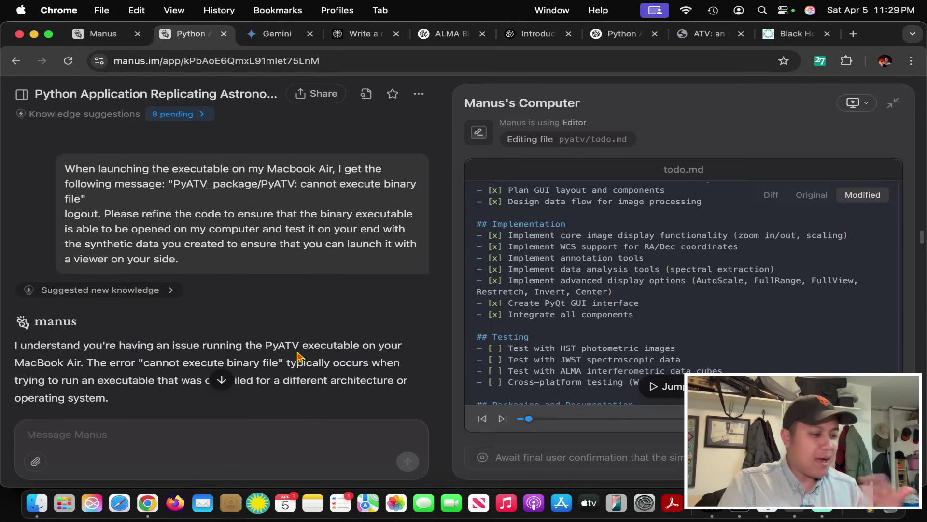
scroll(296, 351, "down", 1)
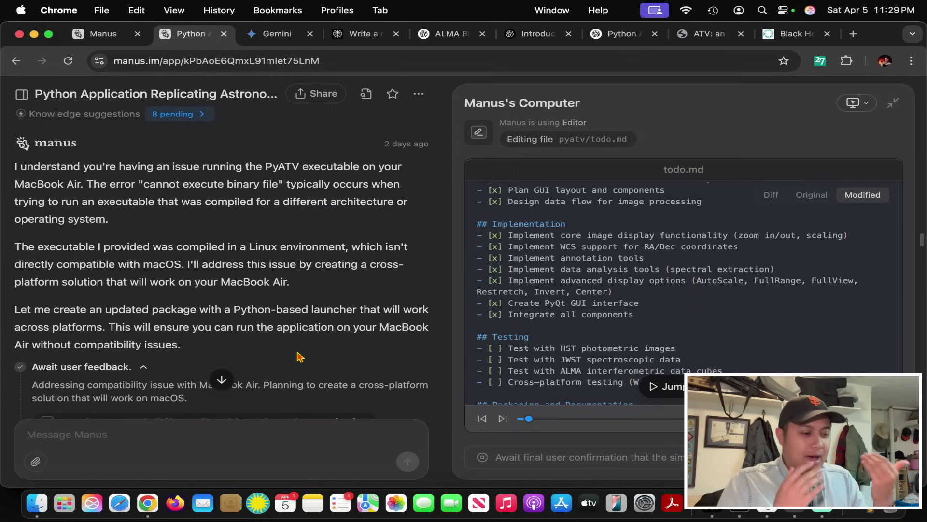
scroll(298, 356, "down", 3)
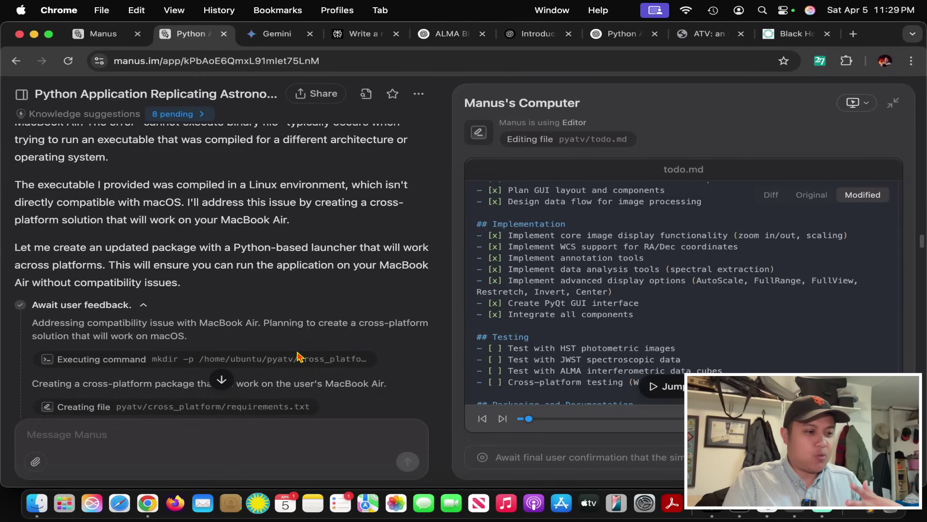
scroll(304, 363, "up", 2)
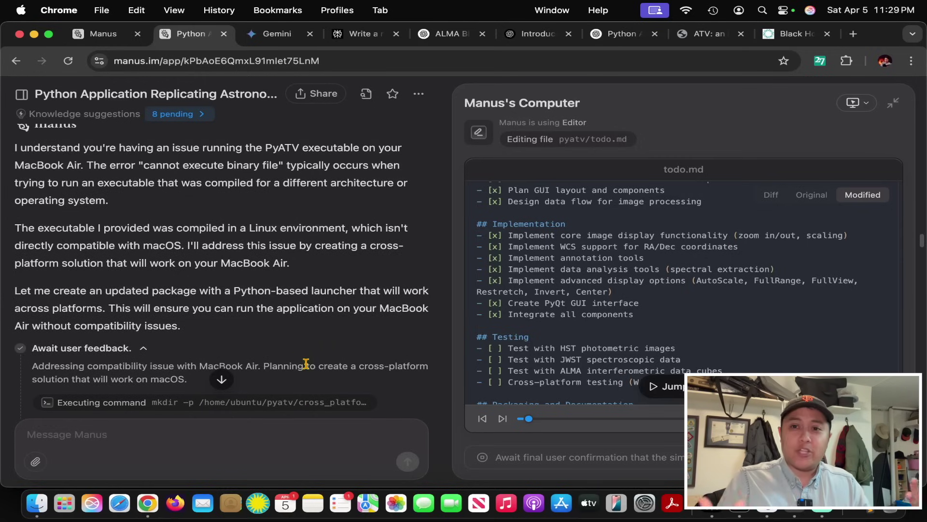
scroll(307, 363, "up", 10)
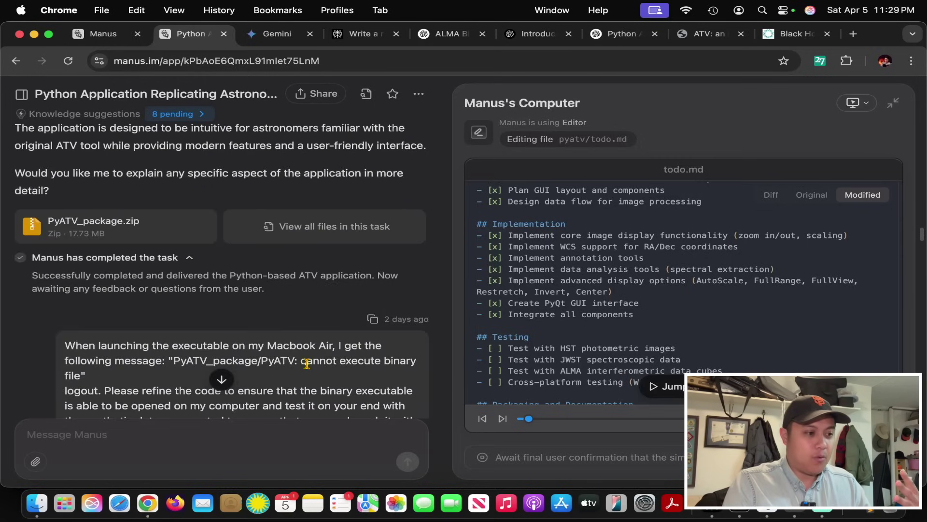
Preview pyatv_simplified.py and PyATV_package.zip, then open visualization.py in the side viewer.
left_click(293, 238)
scroll(501, 269, "down", 2)
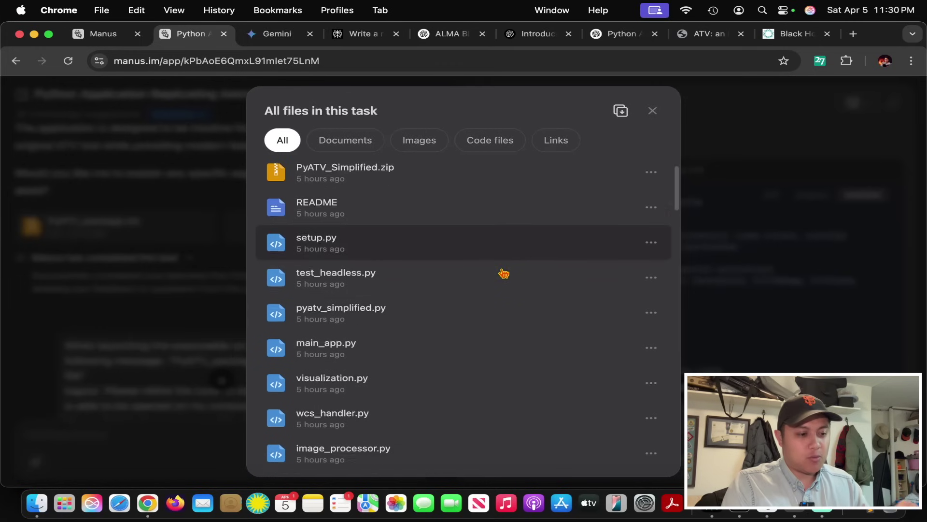
left_click(459, 302)
left_click(121, 207)
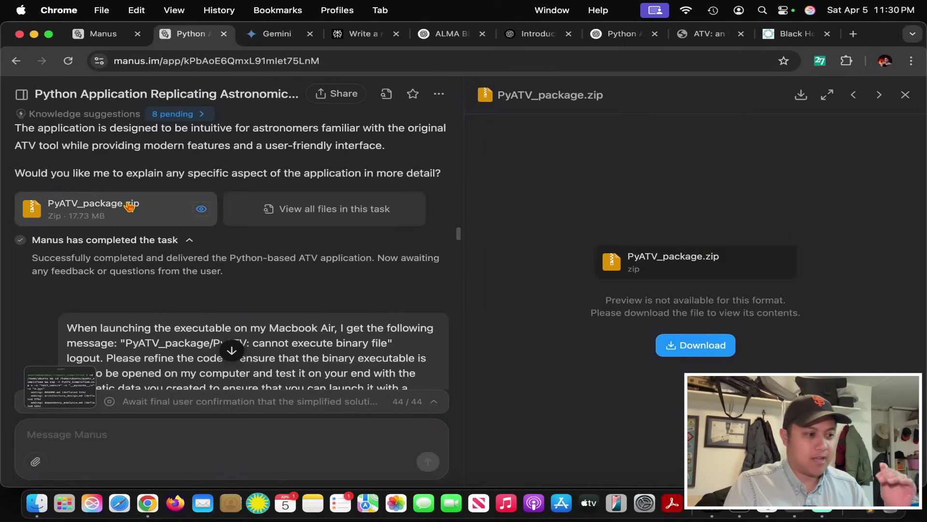
left_click(329, 198)
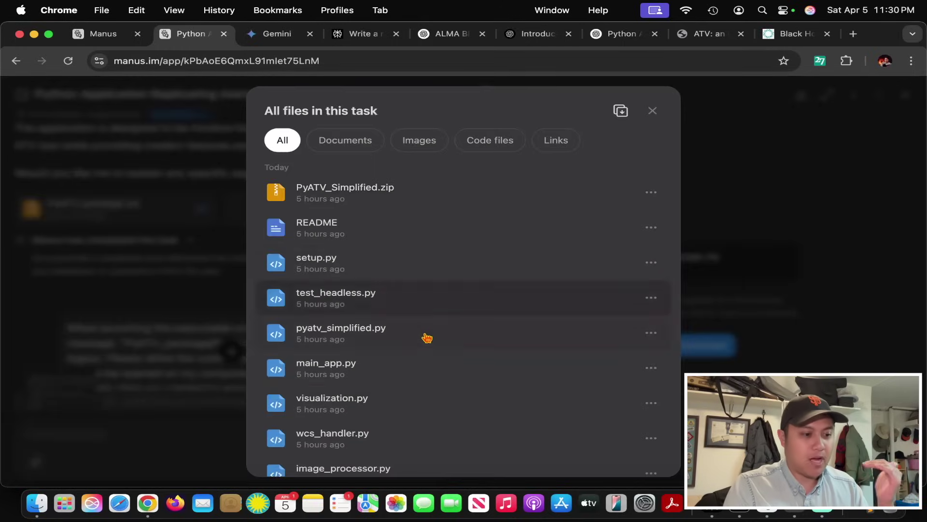
left_click(393, 400)
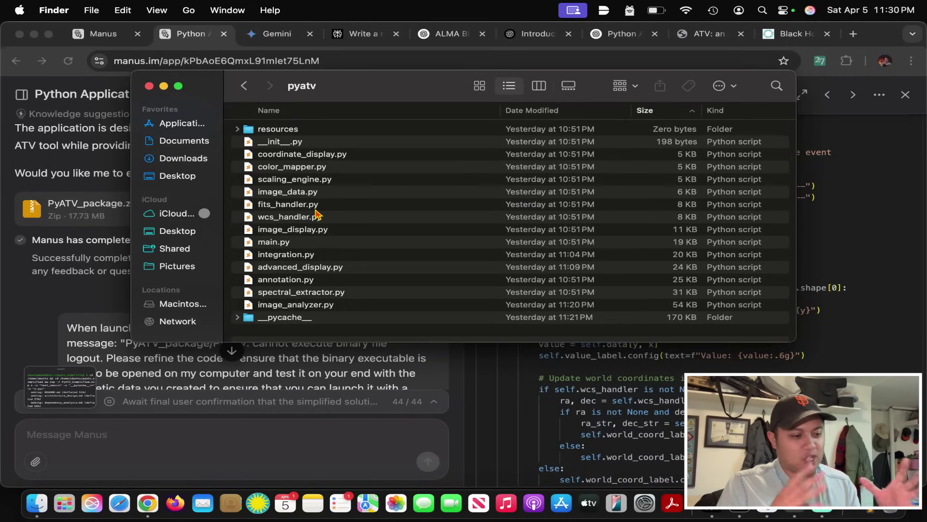
left_click(292, 377)
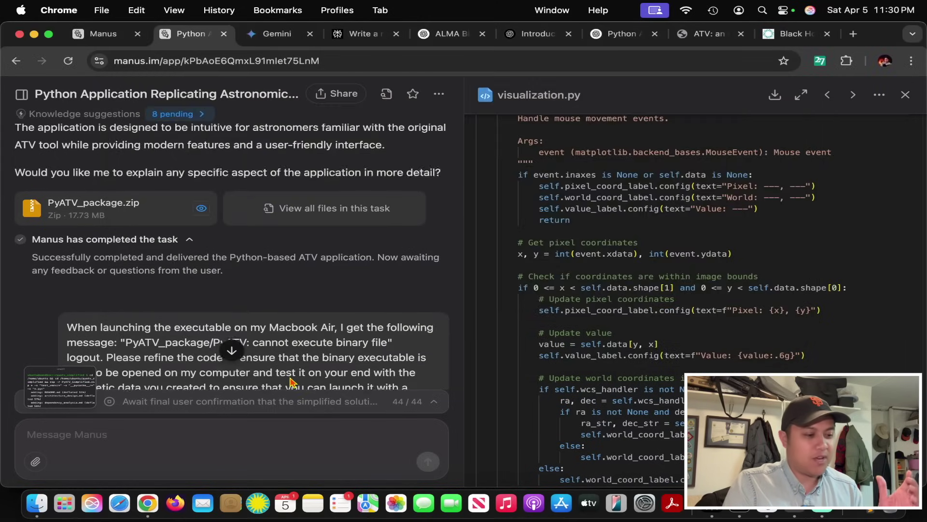
scroll(290, 377, "down", 5)
left_click_drag(90, 193, 295, 265)
scroll(297, 275, "down", 8)
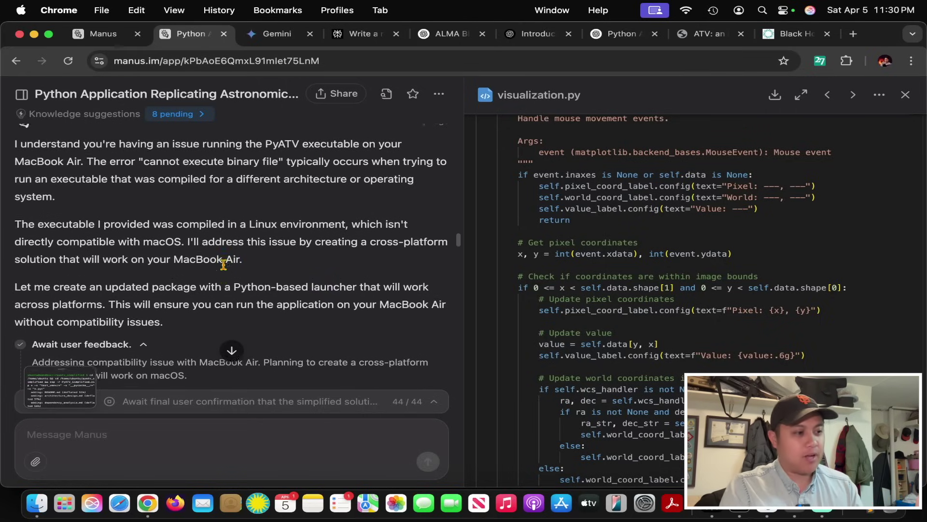
scroll(158, 239, "down", 3)
scroll(166, 216, "up", 8)
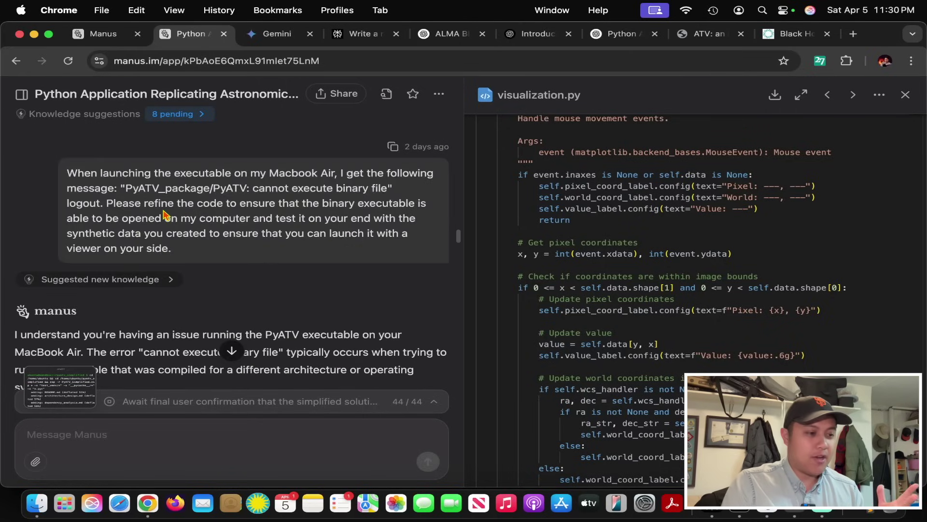
scroll(166, 215, "up", 1)
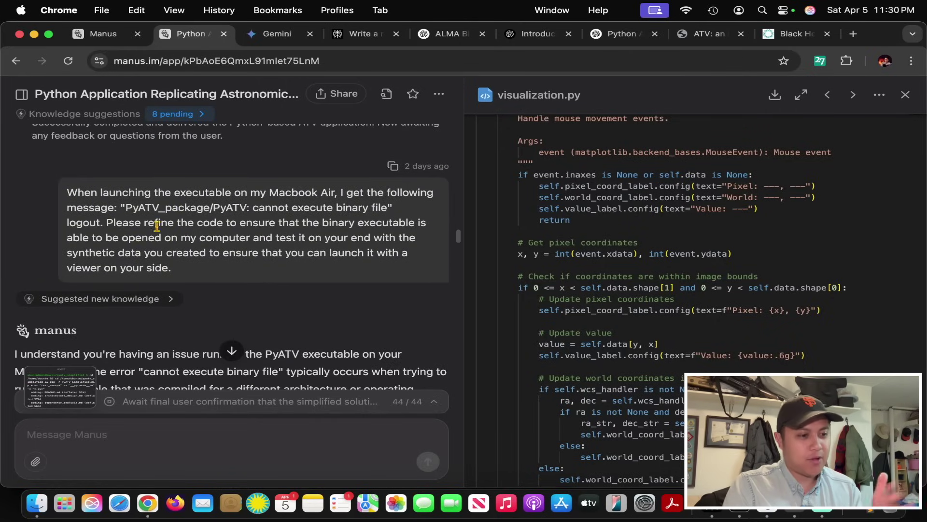
left_click_drag(66, 213, 274, 235)
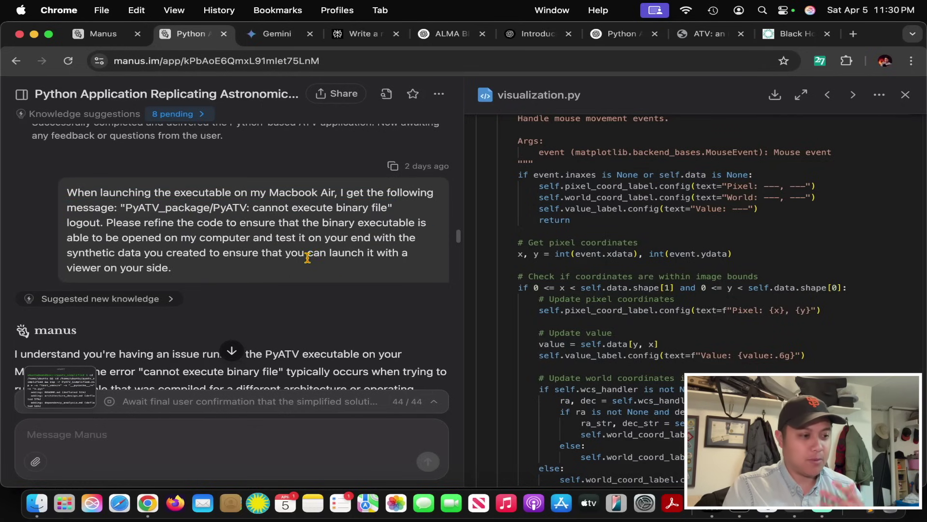
scroll(307, 257, "down", 5)
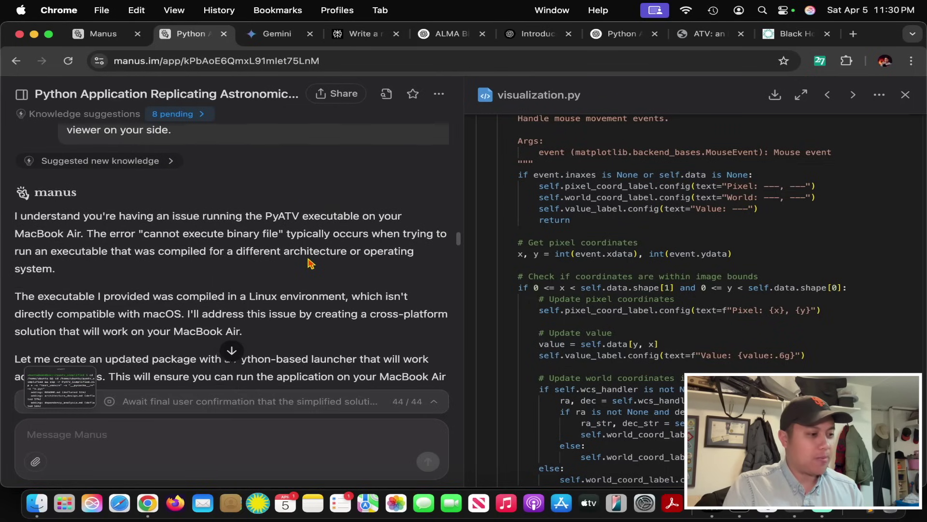
scroll(310, 263, "up", 1)
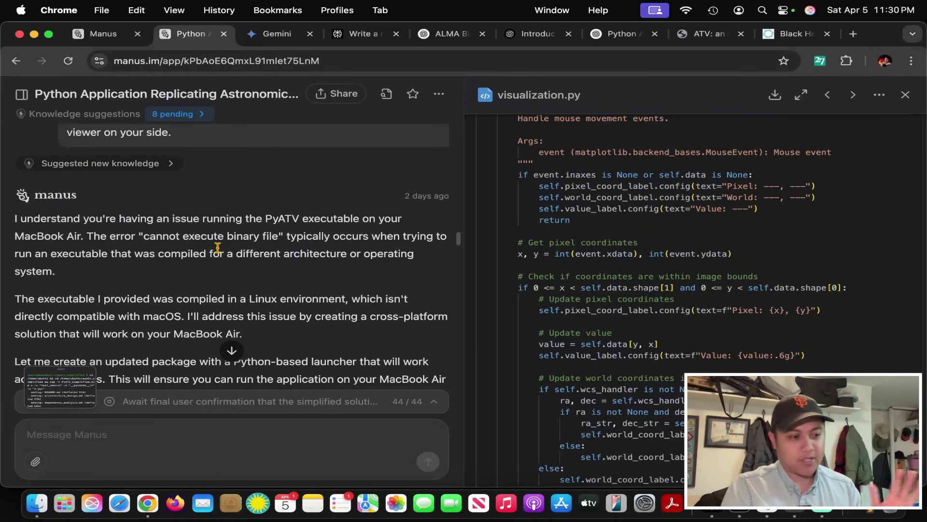
scroll(337, 293, "down", 2)
scroll(337, 293, "down", 20)
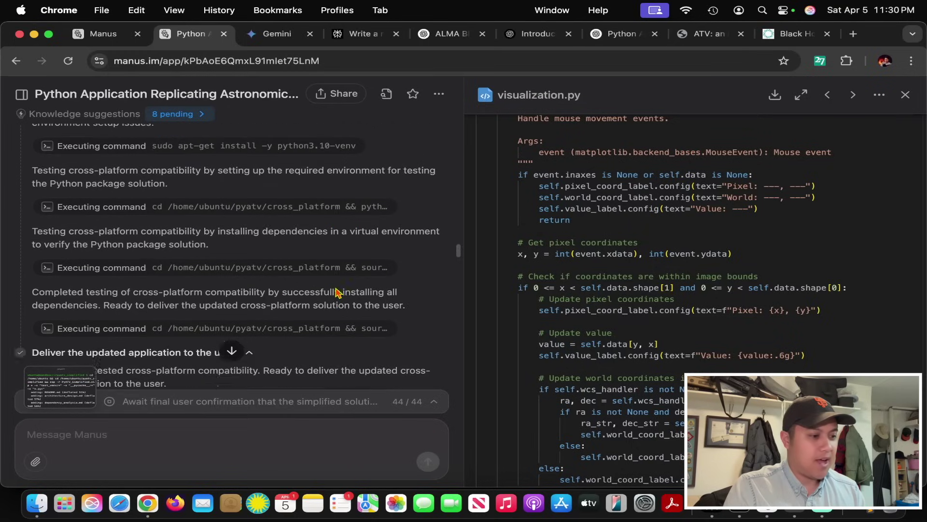
scroll(335, 288, "down", 10)
scroll(335, 287, "up", 6)
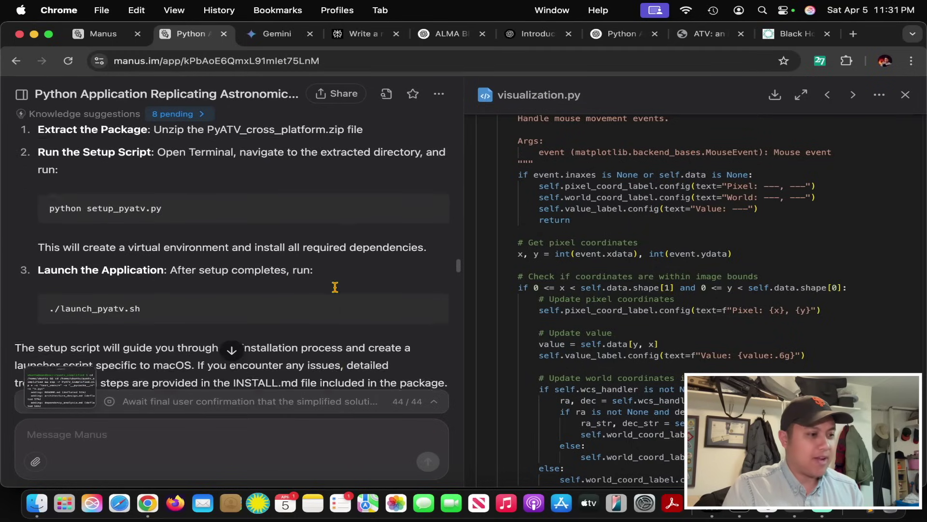
scroll(104, 247, "up", 2)
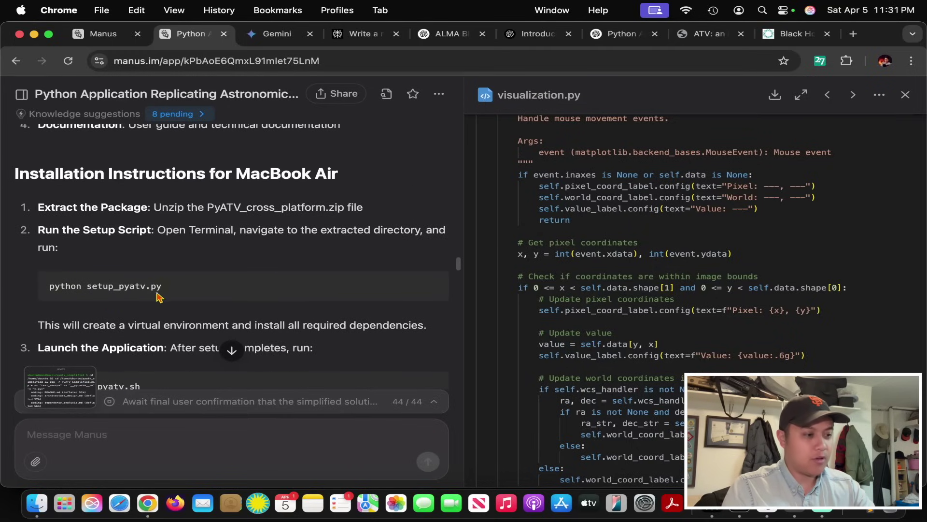
right_click(184, 269)
left_click(166, 268)
scroll(167, 269, "down", 2)
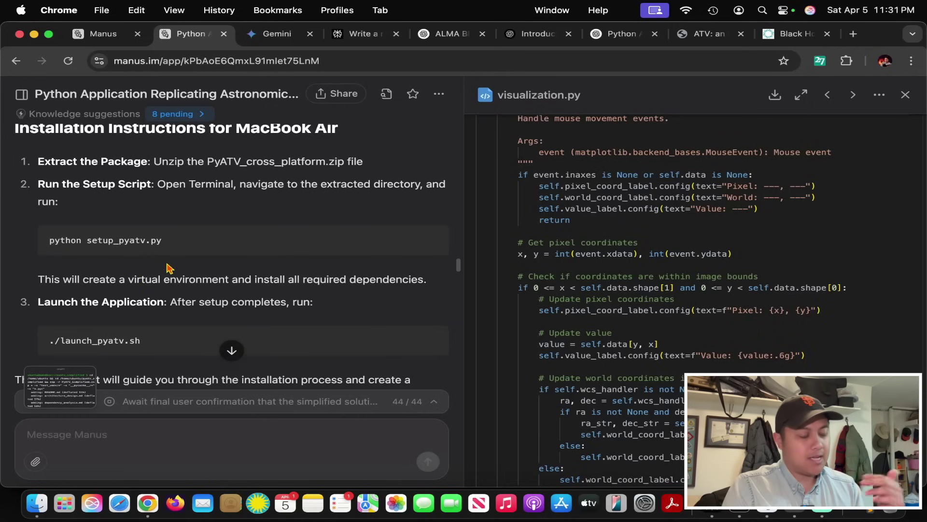
scroll(147, 298, "down", 3)
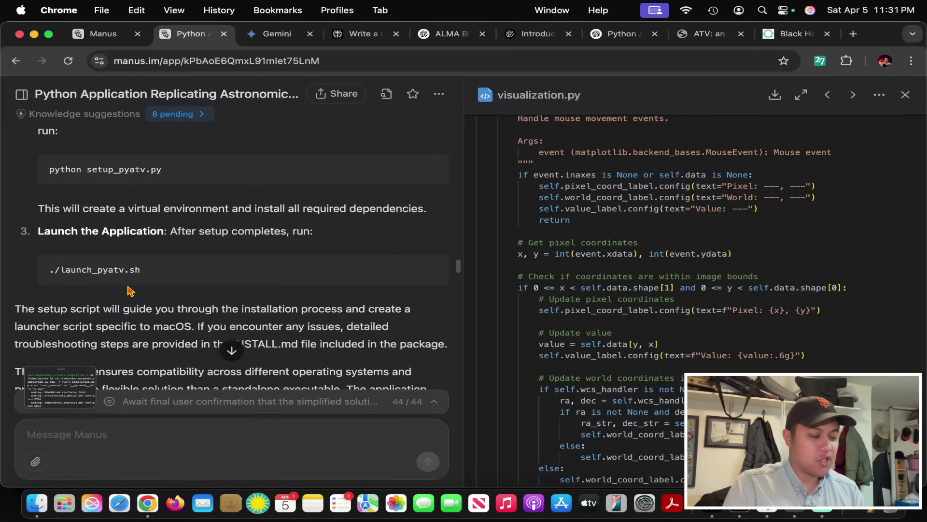
scroll(130, 289, "down", 10)
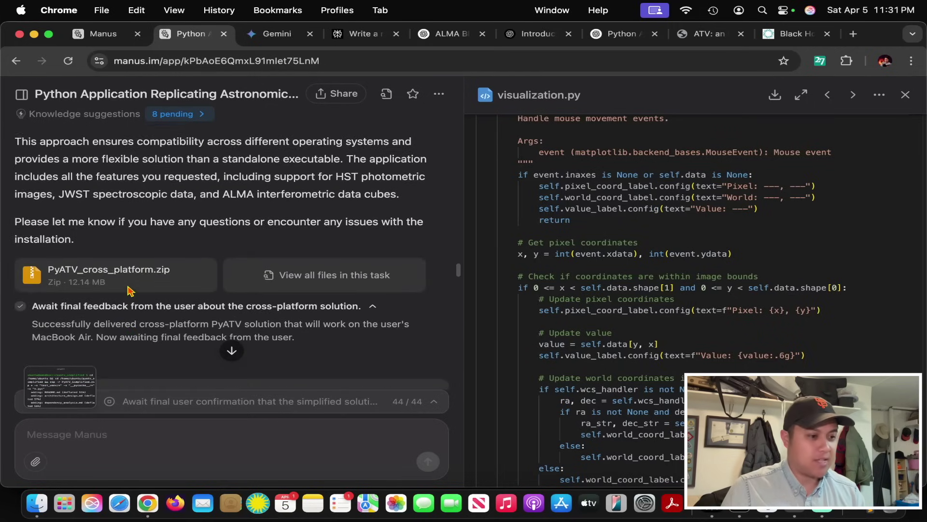
scroll(129, 290, "down", 5)
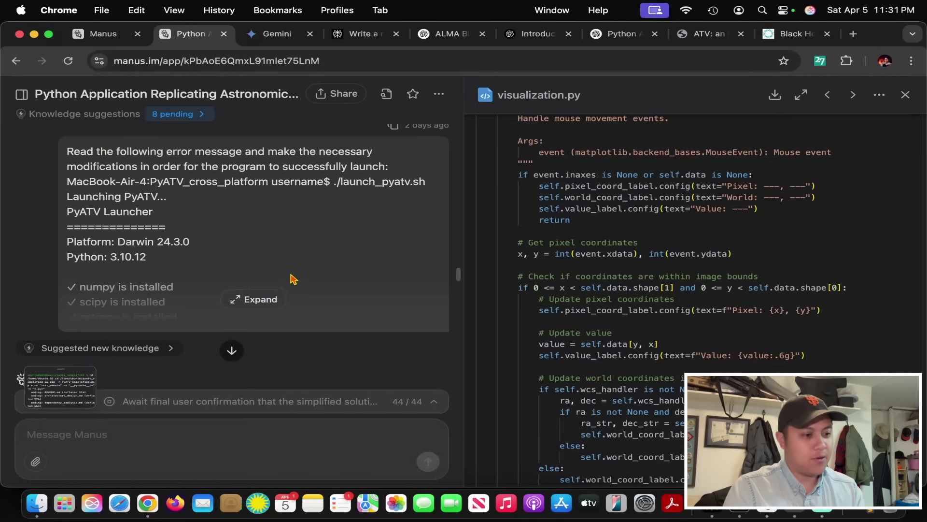
Expand the pasted launch log, highlight and then clear the NoneType error text.
left_click(265, 304)
scroll(249, 279, "down", 8)
left_click_drag(249, 285, 68, 236)
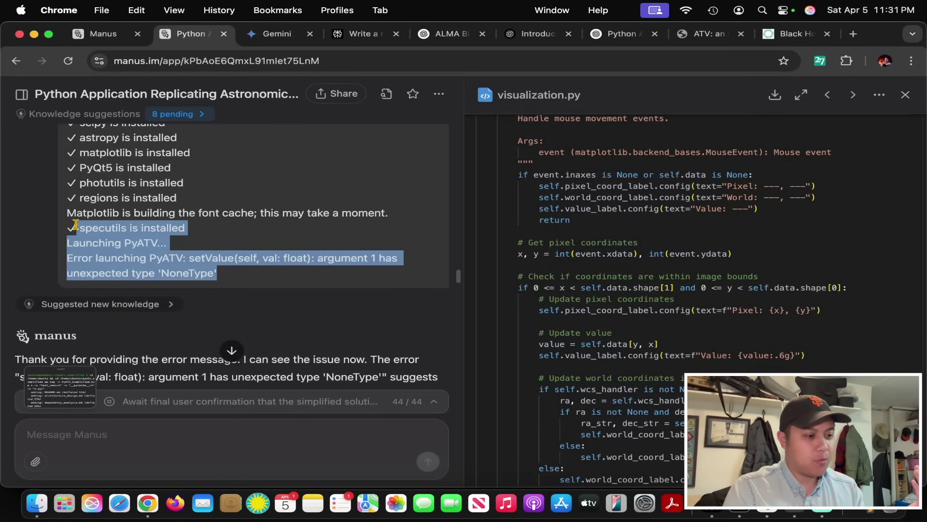
scroll(145, 241, "down", 7)
mouse_move(22, 95)
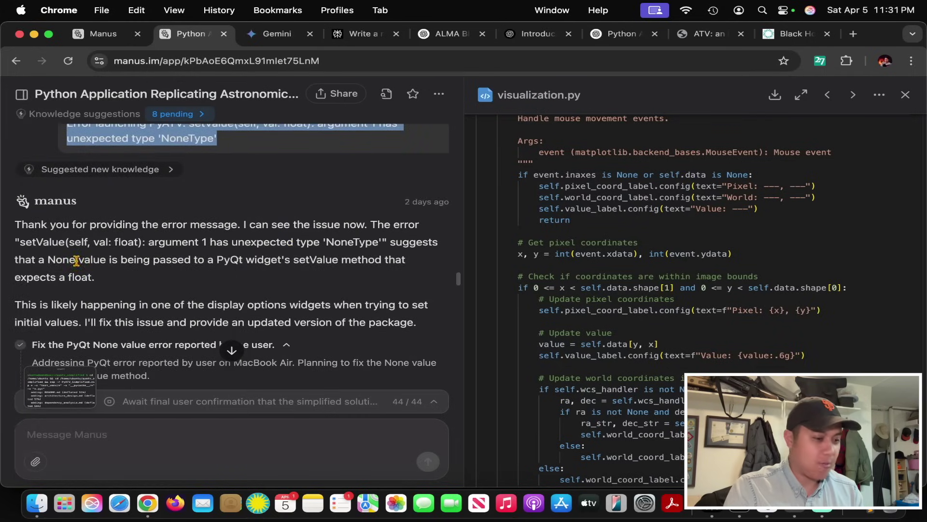
left_click(249, 279)
scroll(259, 252, "down", 4)
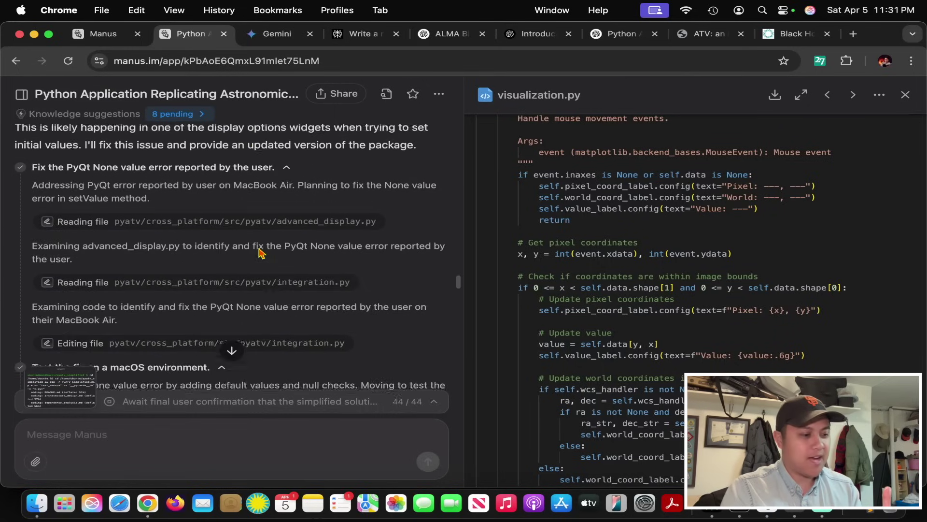
scroll(260, 252, "down", 13)
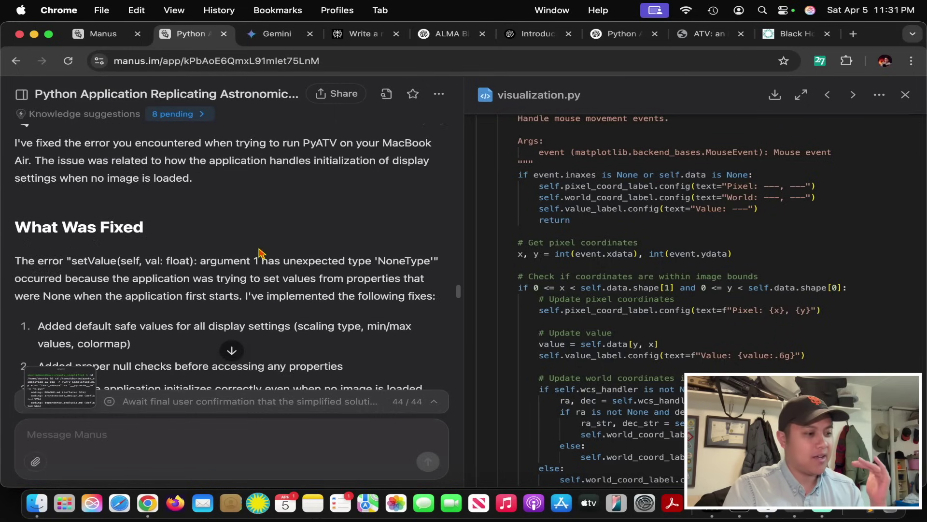
scroll(259, 253, "down", 10)
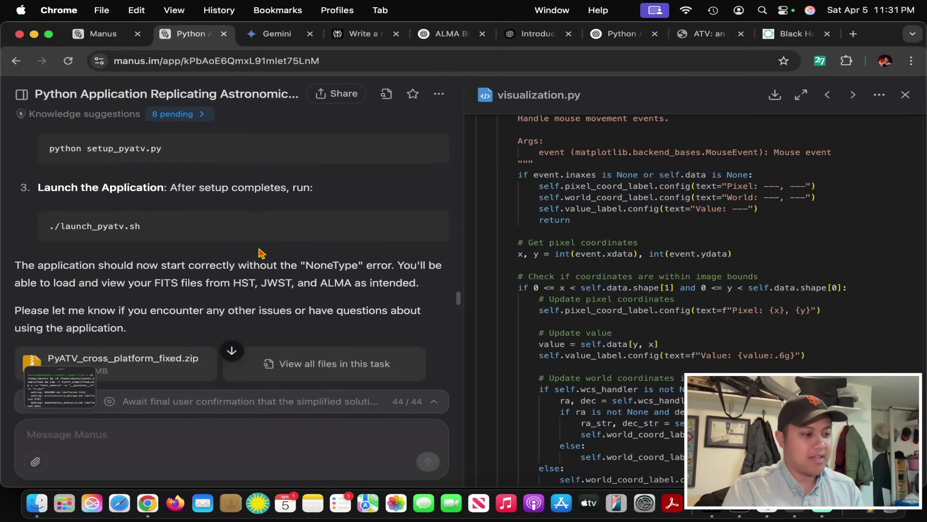
scroll(259, 252, "down", 6)
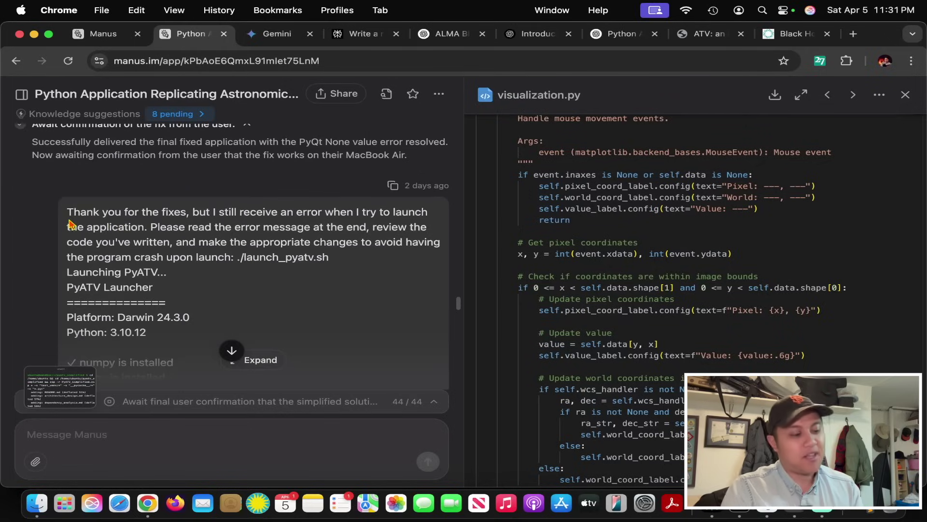
Highlight the opening of the user's launch-error report and read on through Manus's fixes.
left_click_drag(68, 220, 146, 246)
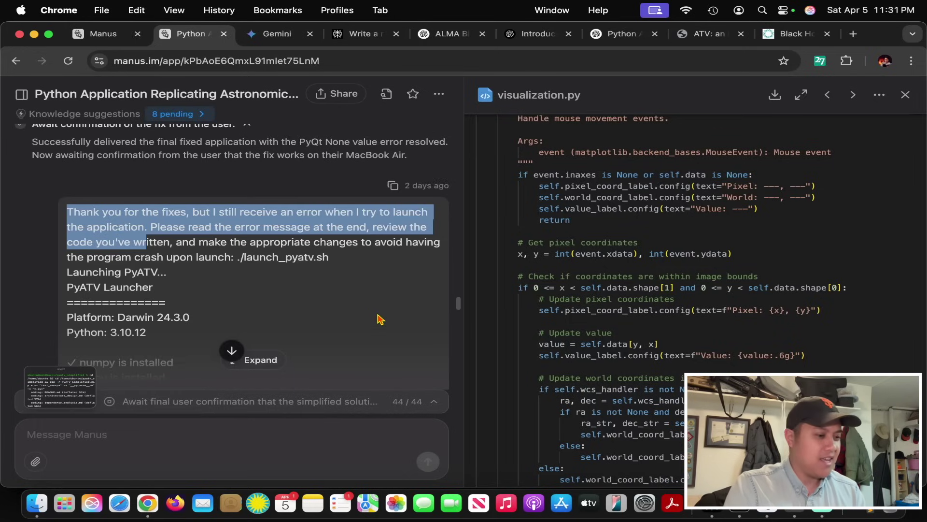
scroll(379, 319, "down", 2)
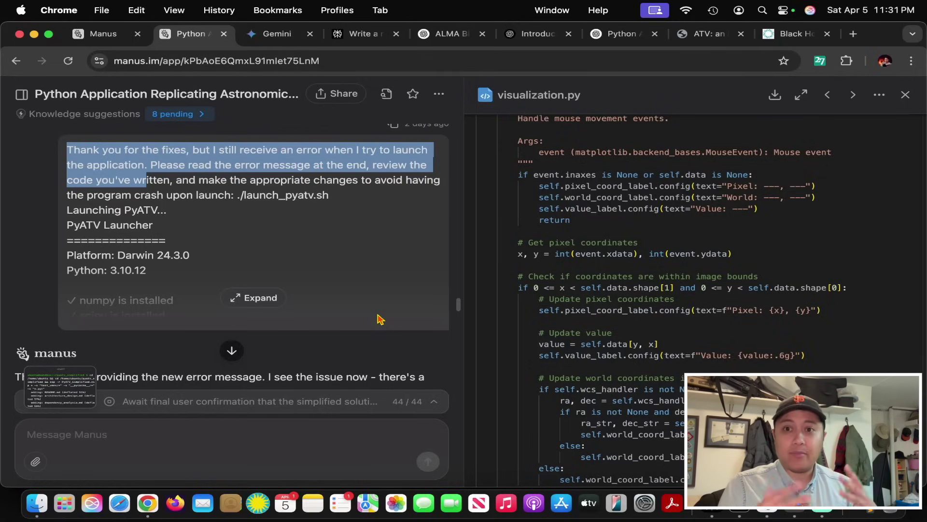
scroll(432, 342, "down", 5)
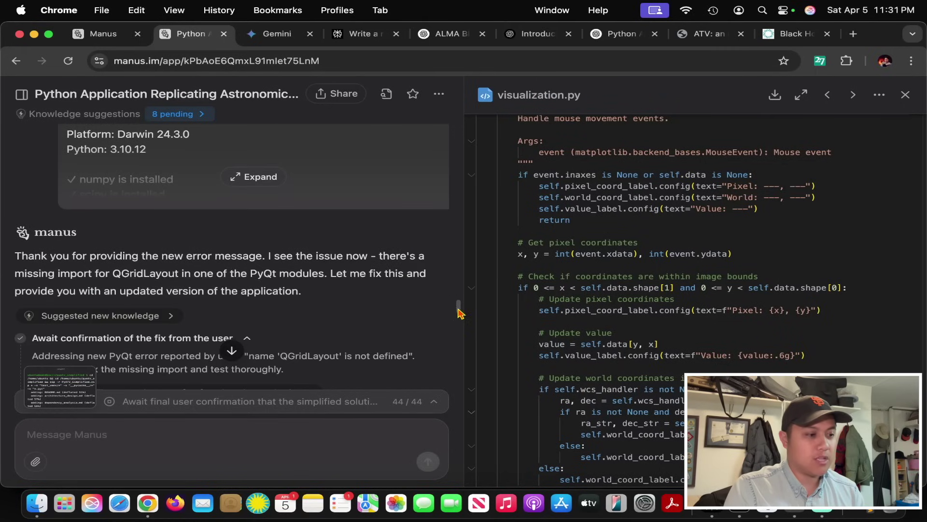
scroll(459, 317, "down", 4)
scroll(456, 319, "down", 10)
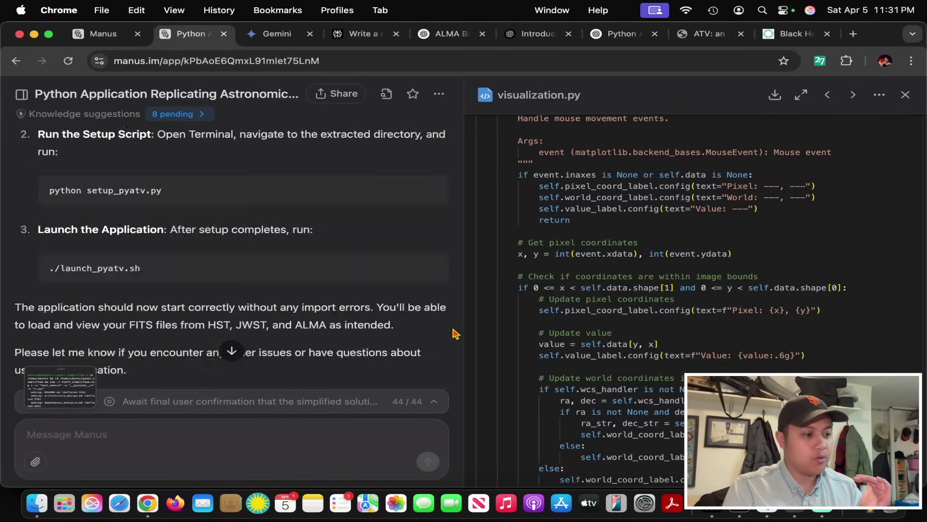
scroll(454, 334, "up", 3)
scroll(435, 333, "down", 15)
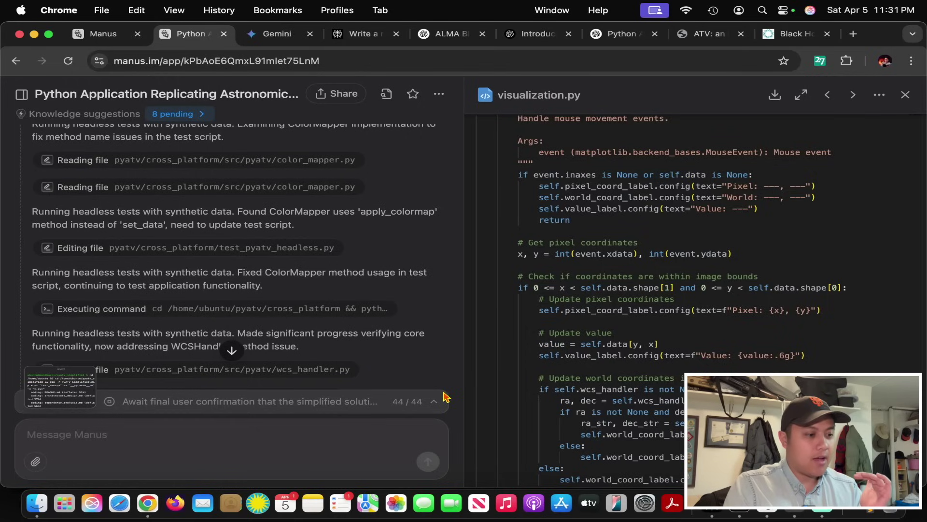
scroll(412, 327, "down", 10)
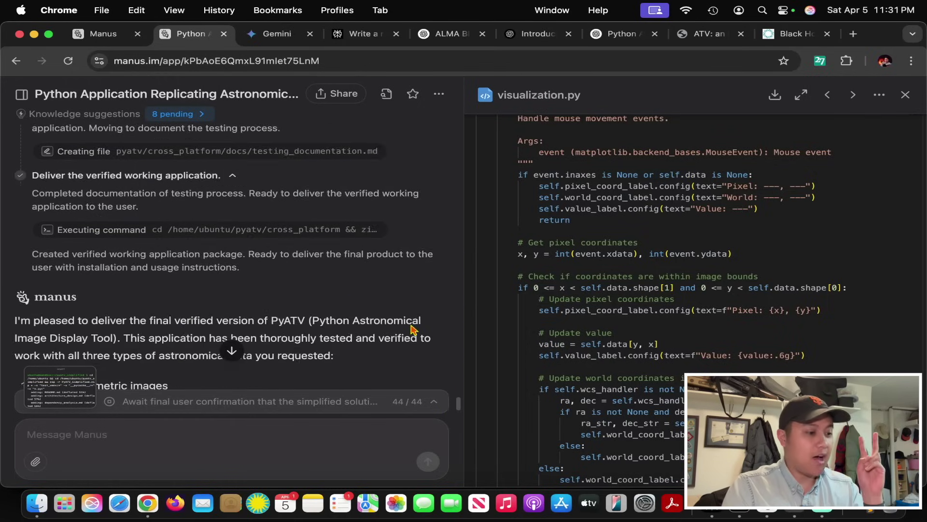
scroll(413, 328, "down", 12)
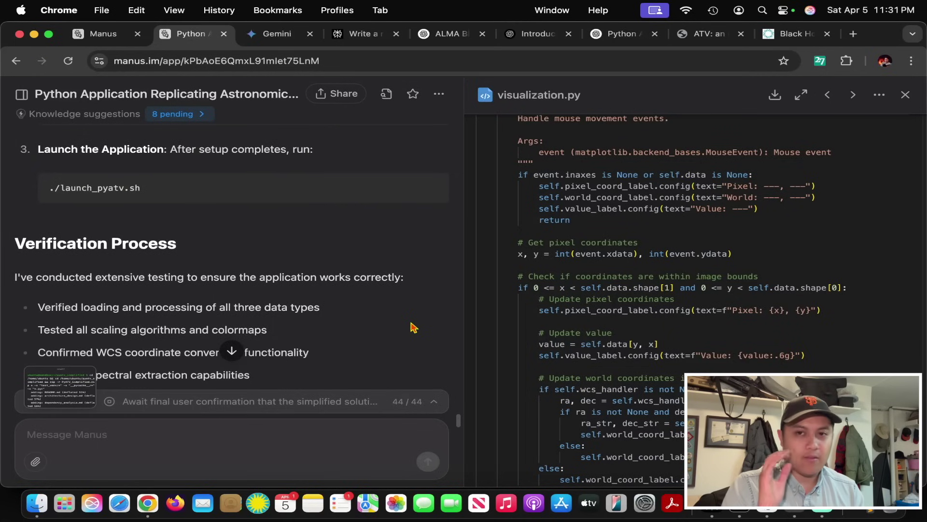
scroll(413, 327, "down", 10)
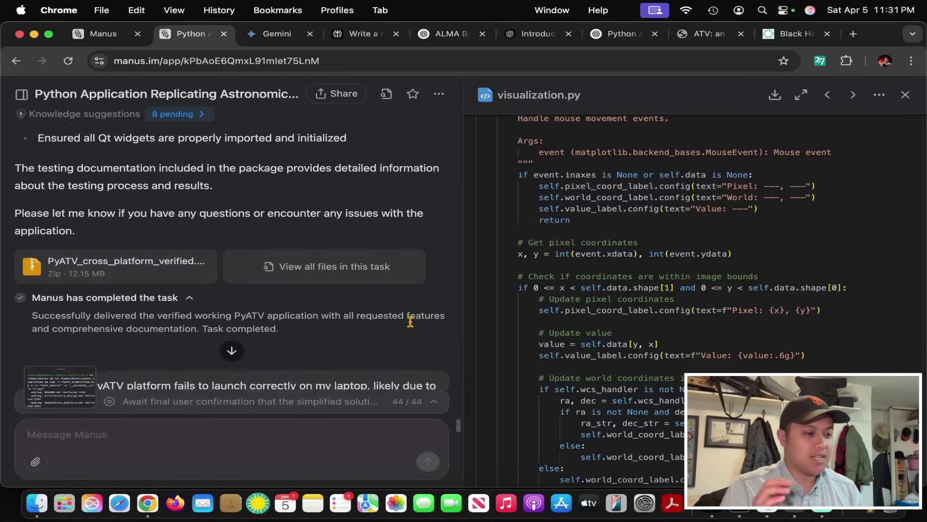
scroll(413, 328, "down", 4)
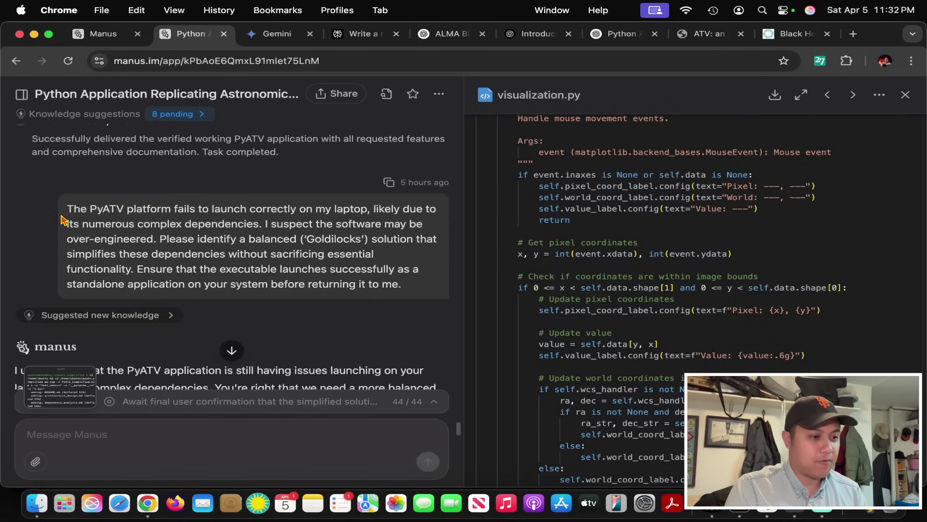
Highlight the PyATV over-engineering complaint, then scroll to the Goldilocks reply's Installation and Usage section.
left_click_drag(65, 209, 245, 227)
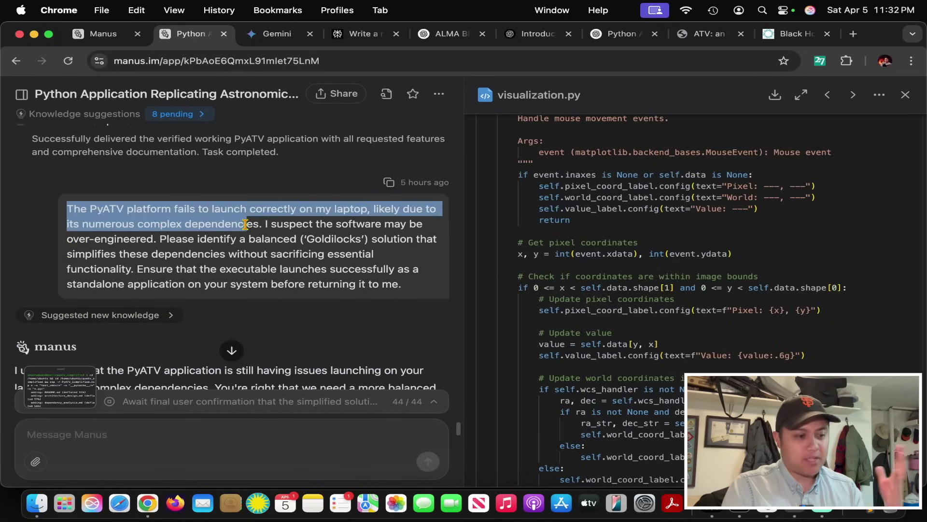
left_click_drag(253, 225, 311, 240)
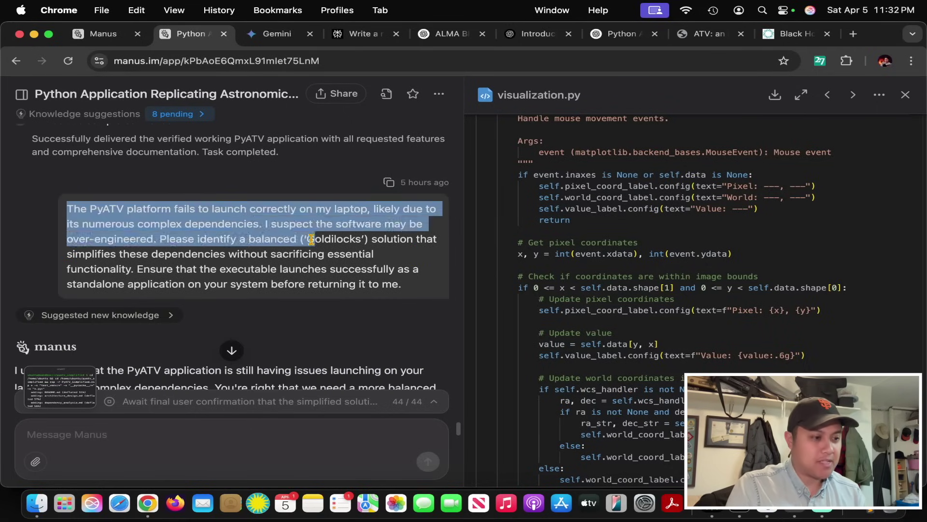
left_click_drag(244, 251, 228, 285)
scroll(227, 290, "down", 2)
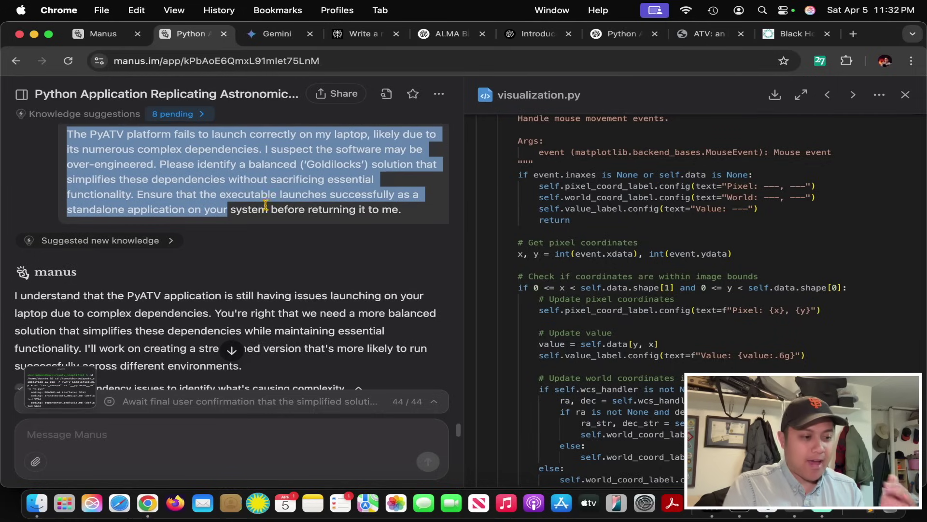
scroll(310, 245, "down", 2)
scroll(311, 247, "up", 2)
scroll(313, 248, "down", 3)
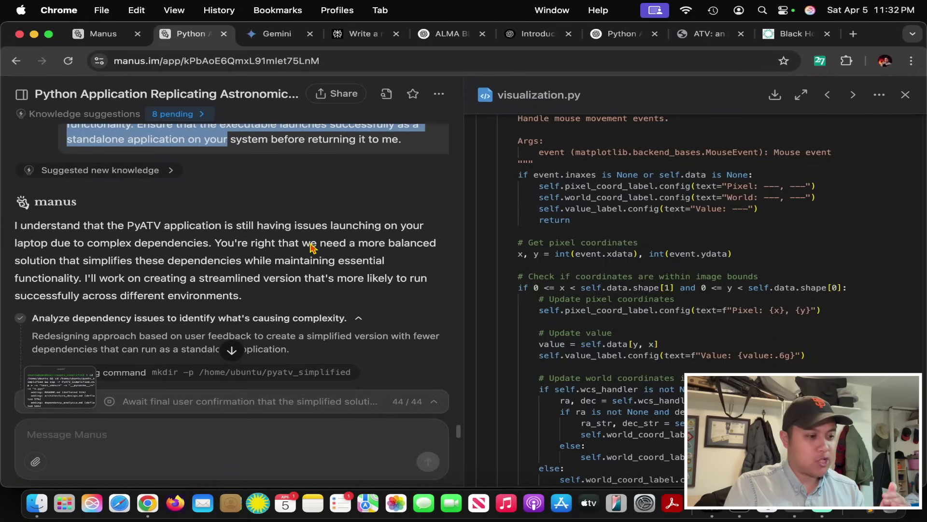
scroll(311, 248, "down", 12)
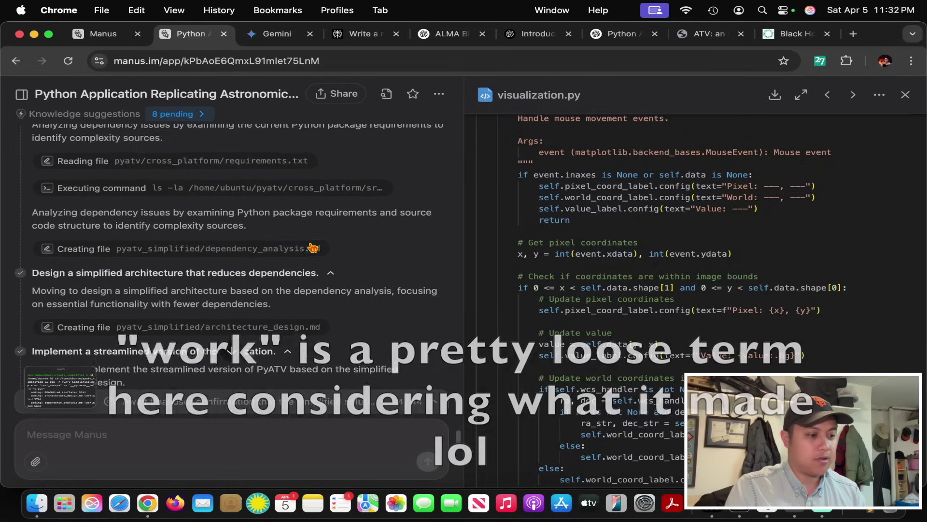
scroll(312, 247, "down", 15)
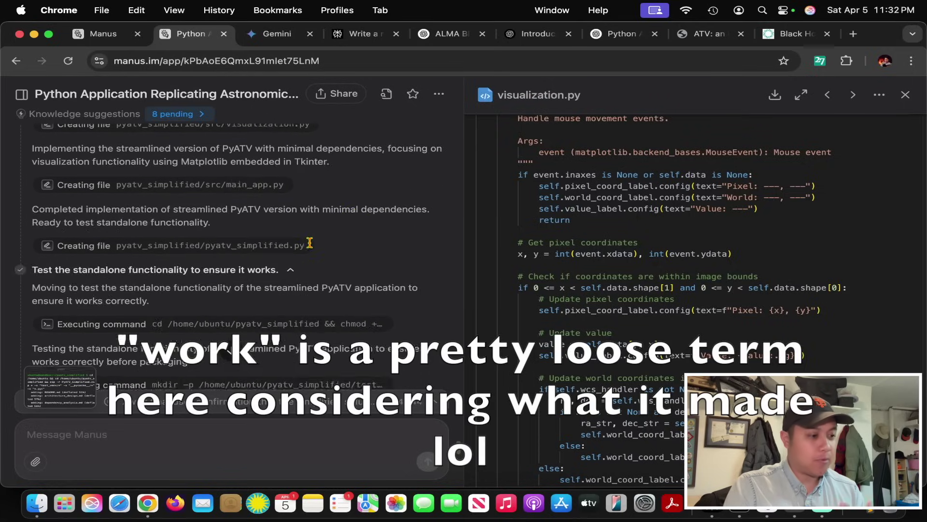
scroll(313, 248, "down", 15)
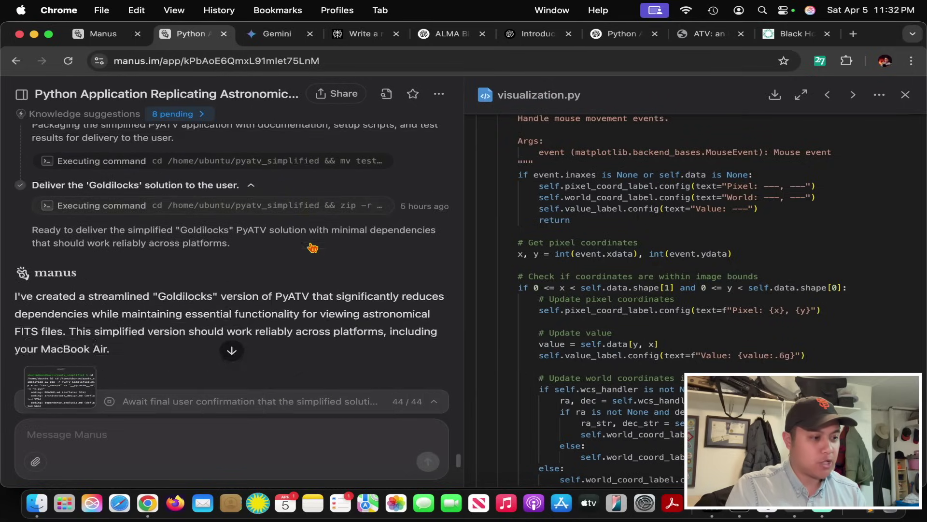
scroll(313, 247, "down", 10)
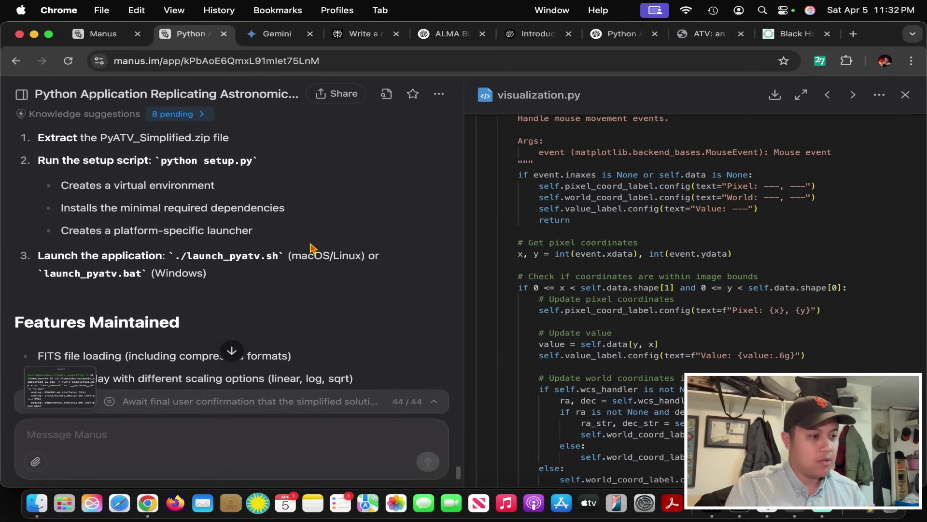
Run python setup.py in Terminal to finish installing PyATV Simplified.
type("python setup.py")
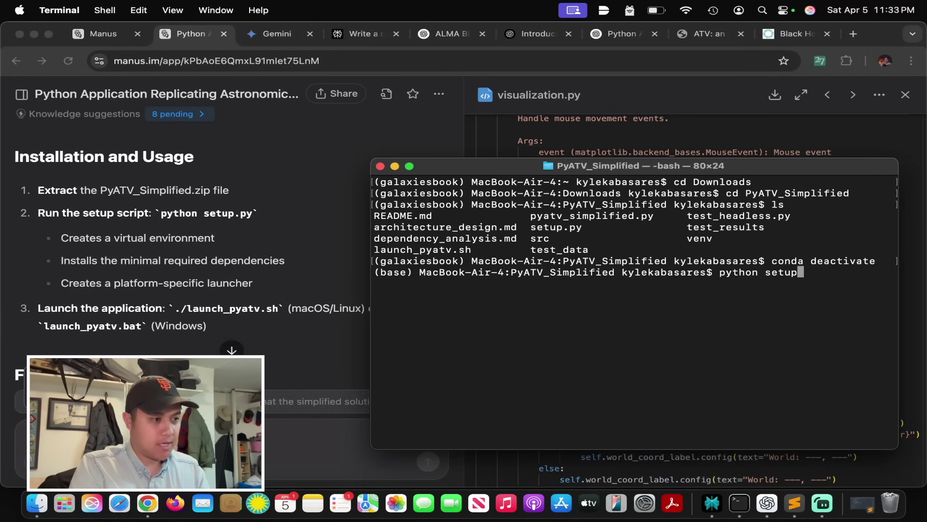
key("Return")
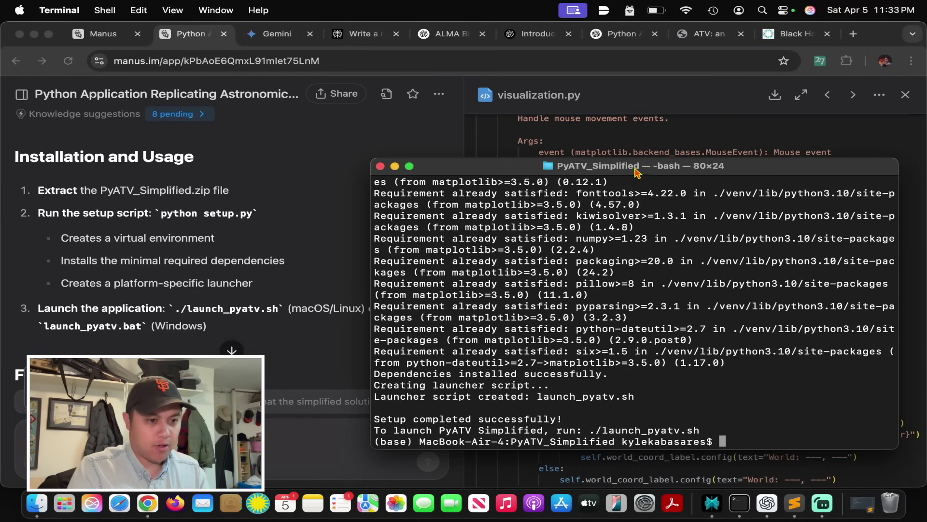
left_click_drag(635, 172, 703, 168)
scroll(261, 292, "down", 2)
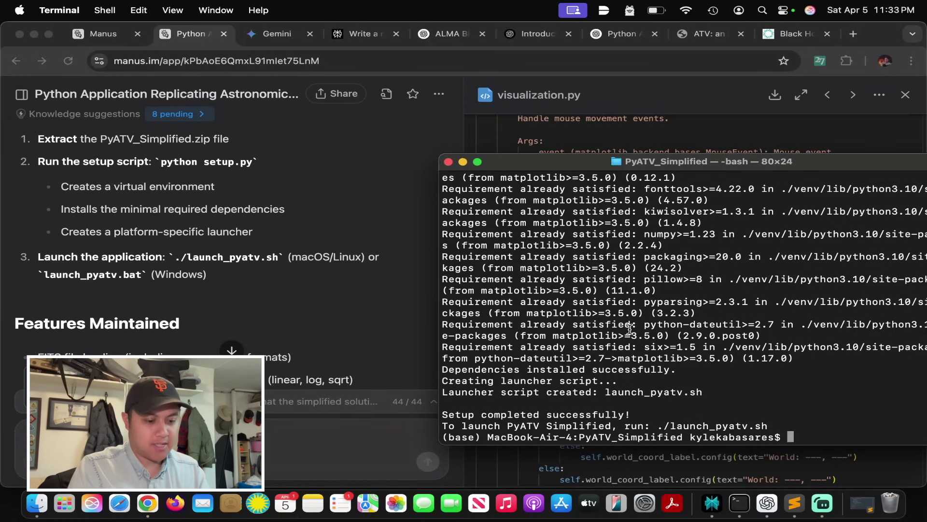
Launch the app with ./launch_pyatv.sh, using Tab completion for the script name.
type("lau")
key("BackSpace")
key("BackSpace")
key("BackSpace")
type("./launch")
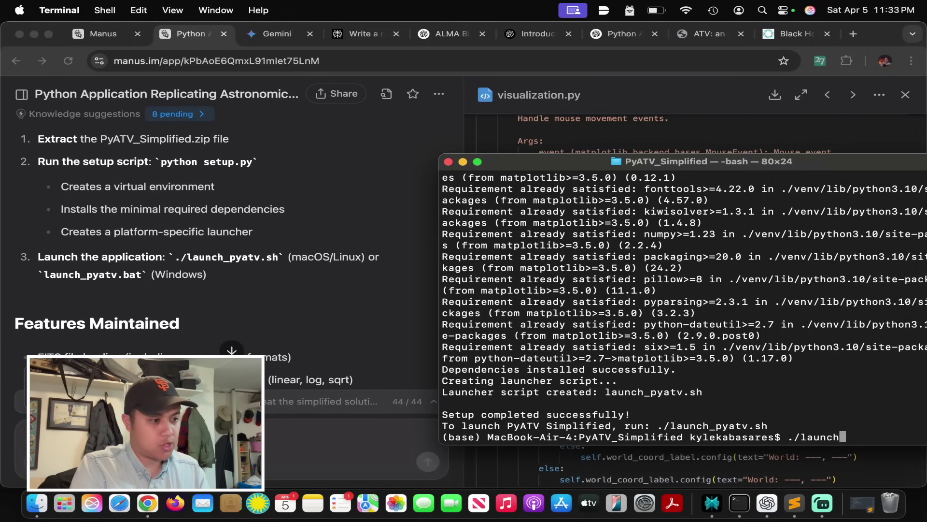
key("Tab")
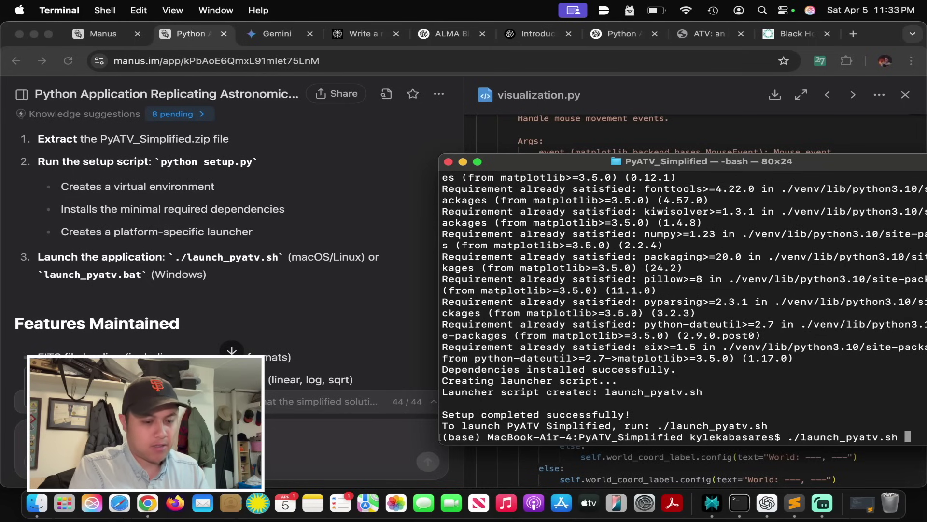
key("Return")
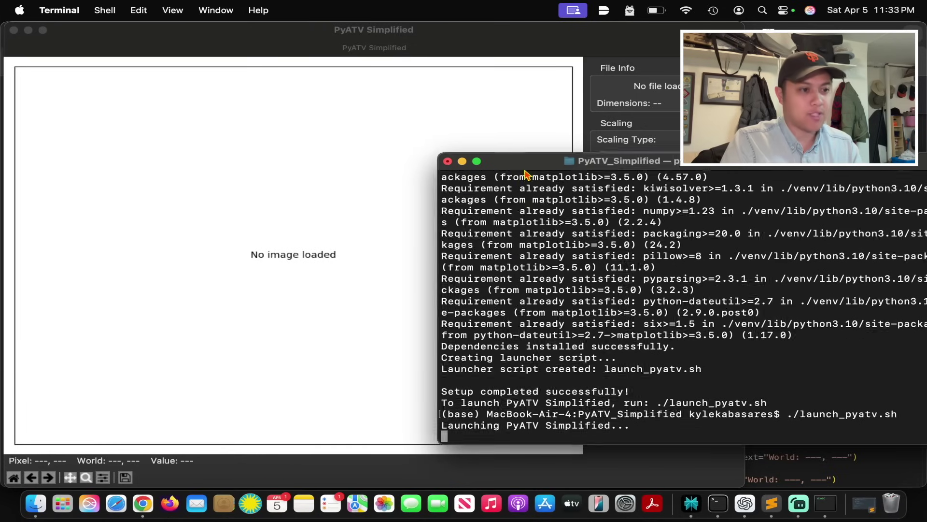
Bring PyATV Simplified forward and open f160w_mask (1).fits from Downloads via File > Open.
left_click_drag(526, 174, 715, 308)
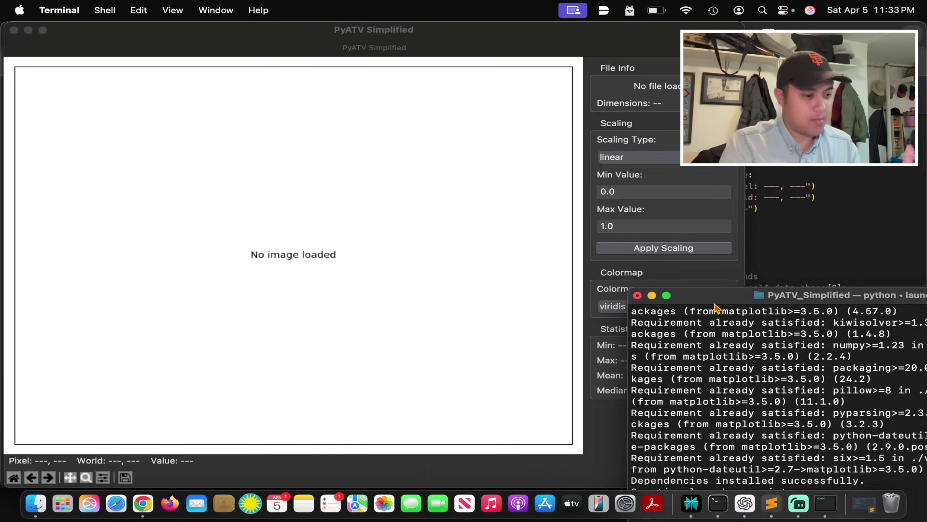
left_click(321, 477)
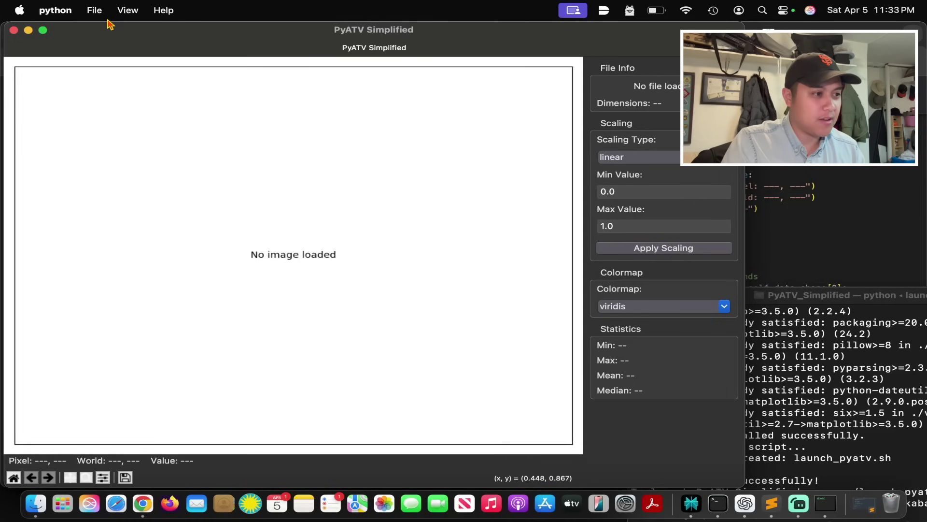
left_click(94, 11)
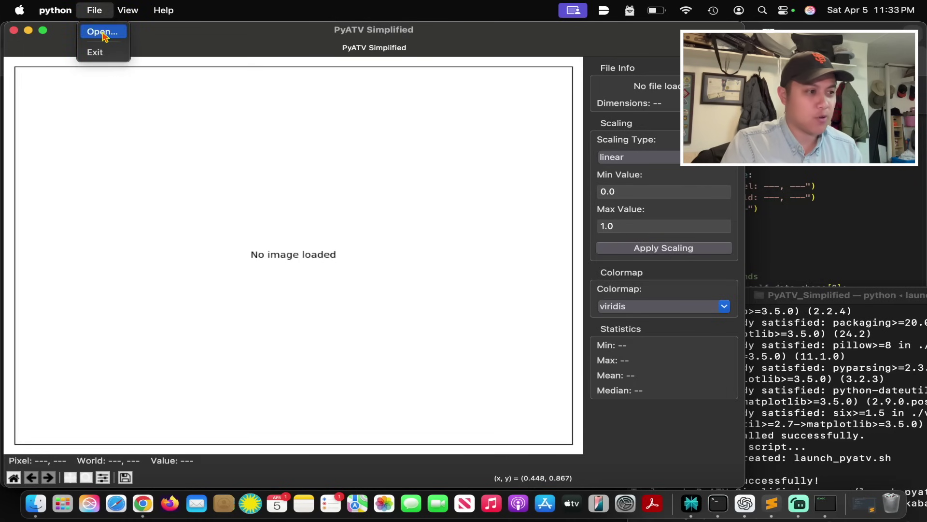
left_click(102, 32)
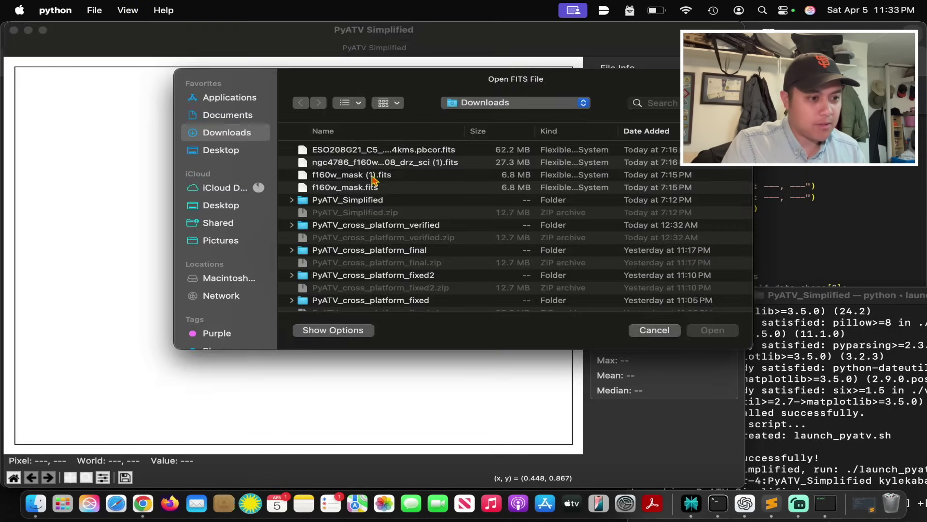
double_click(381, 175)
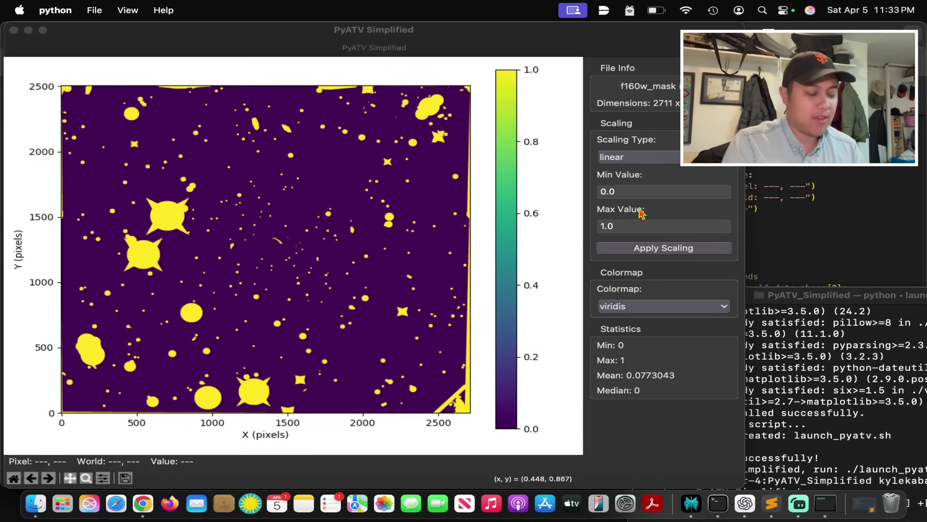
Try the inferno, gray and magma colormaps, ending on hot.
left_click(655, 311)
left_click(639, 345)
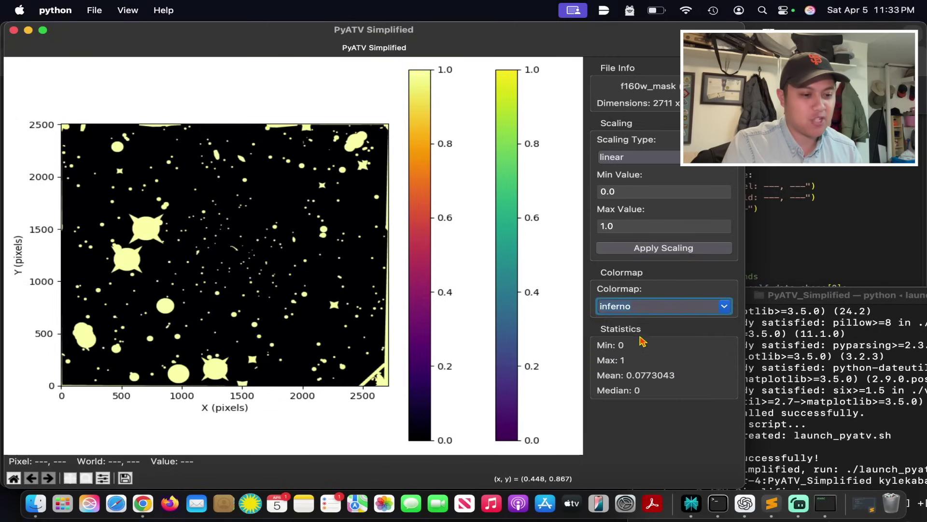
left_click(652, 309)
left_click(632, 368)
left_click(654, 308)
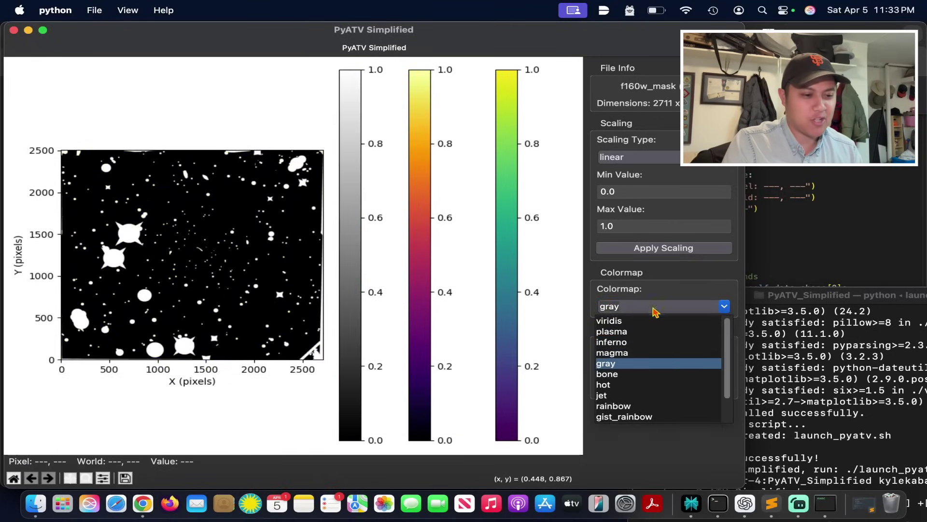
left_click(644, 353)
left_click(656, 306)
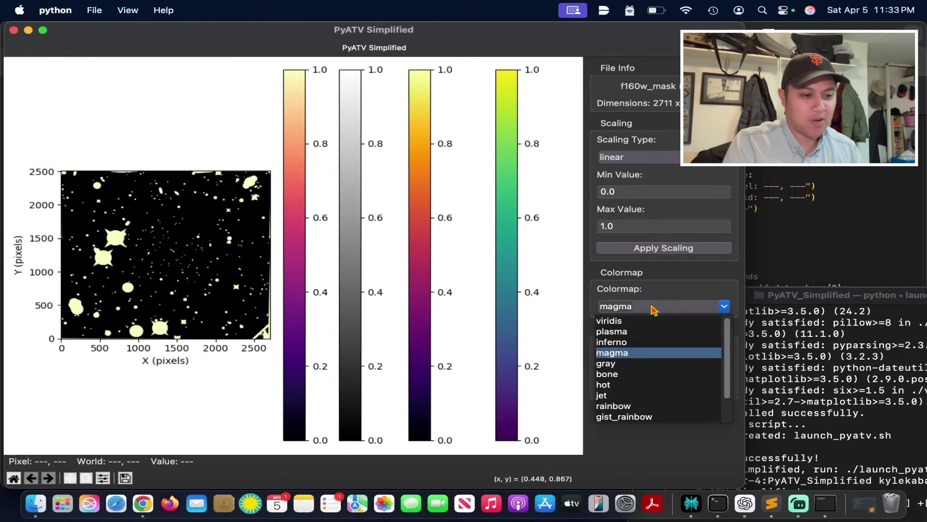
left_click(627, 389)
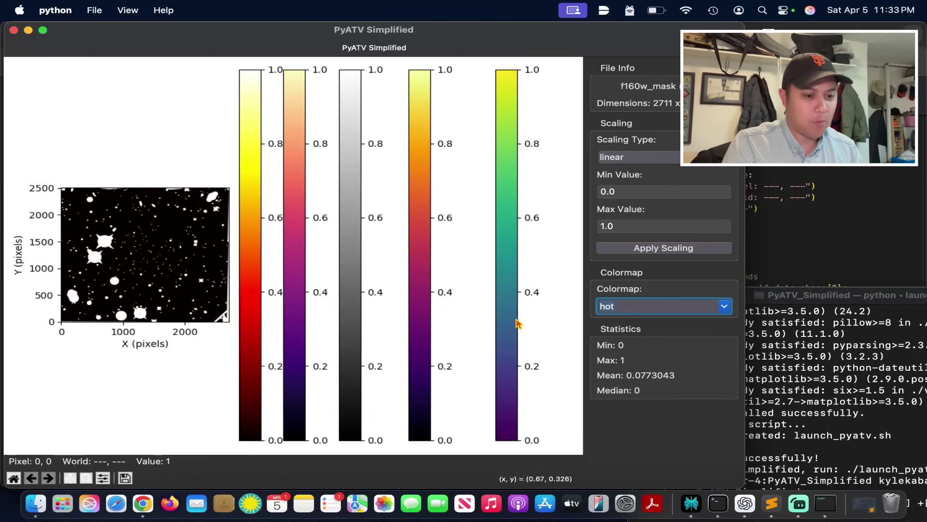
Set the scaling type to log, then to sqrt.
left_click(662, 160)
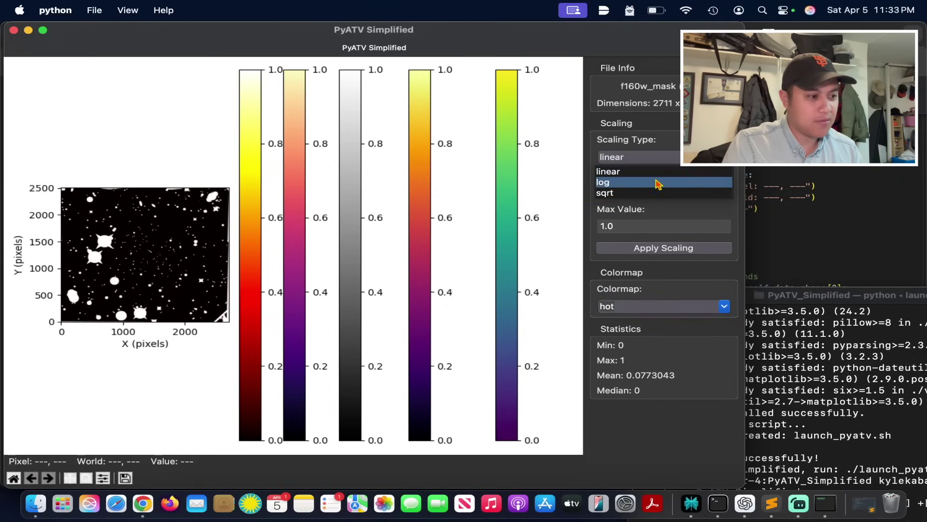
left_click(659, 183)
left_click(652, 160)
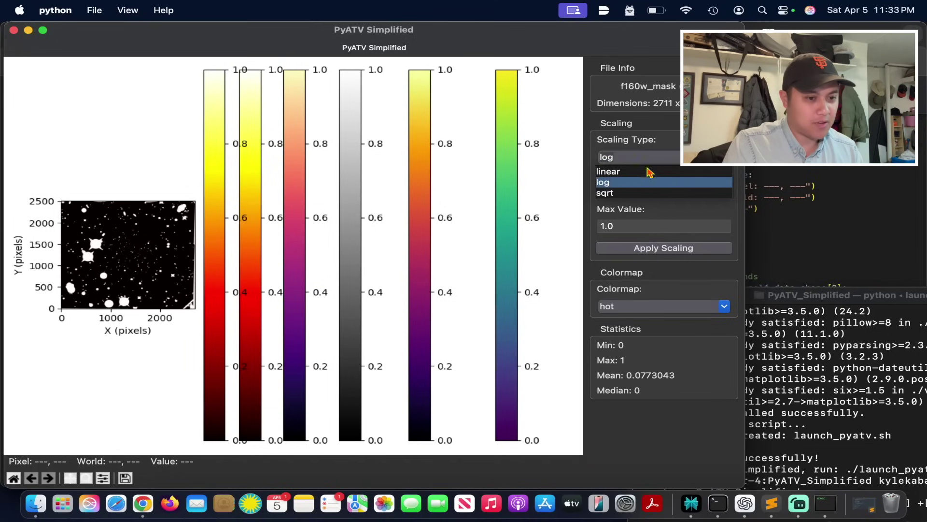
left_click(637, 194)
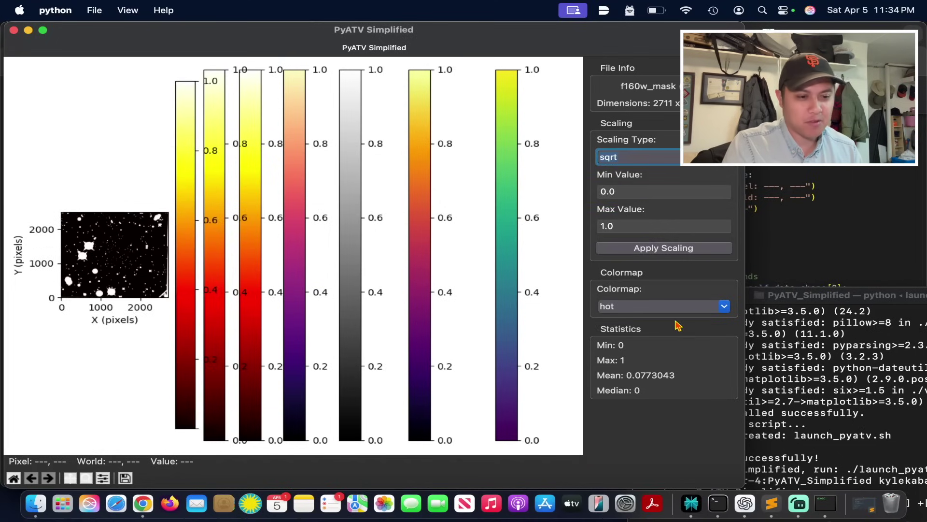
Apply View > Zoom to Fit, Center and Auto Scale, then dismiss the View menu.
left_click(127, 11)
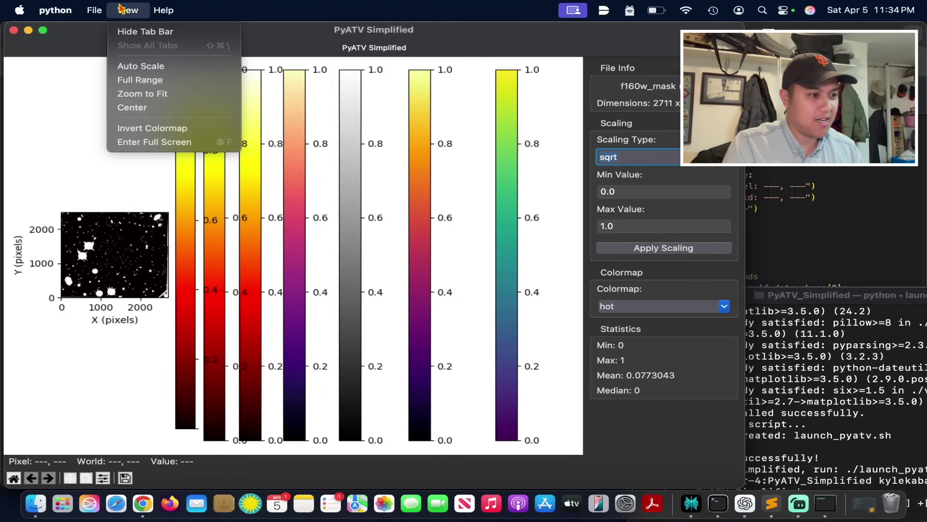
left_click(131, 94)
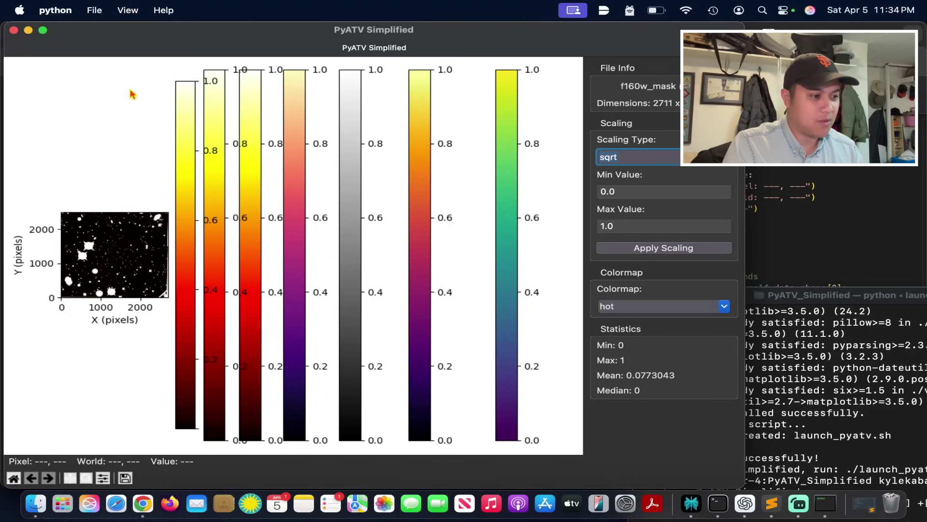
left_click(126, 10)
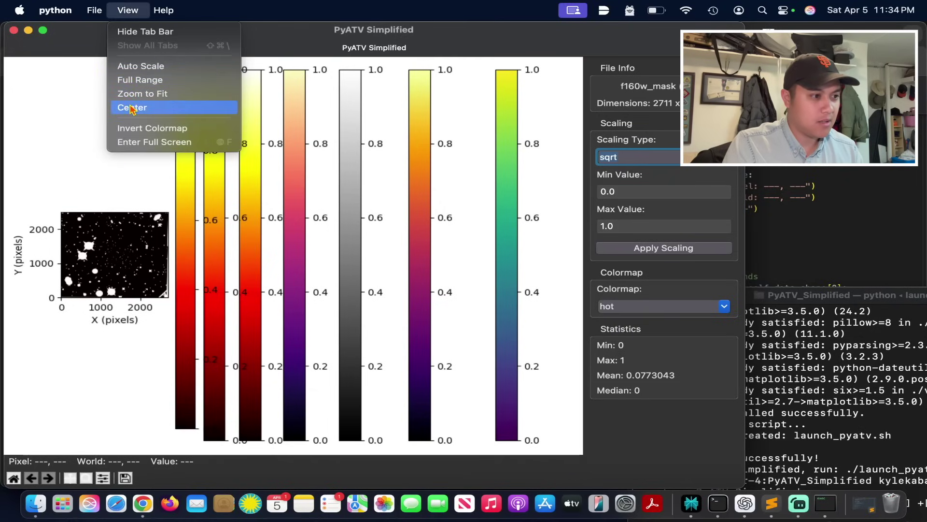
left_click(132, 107)
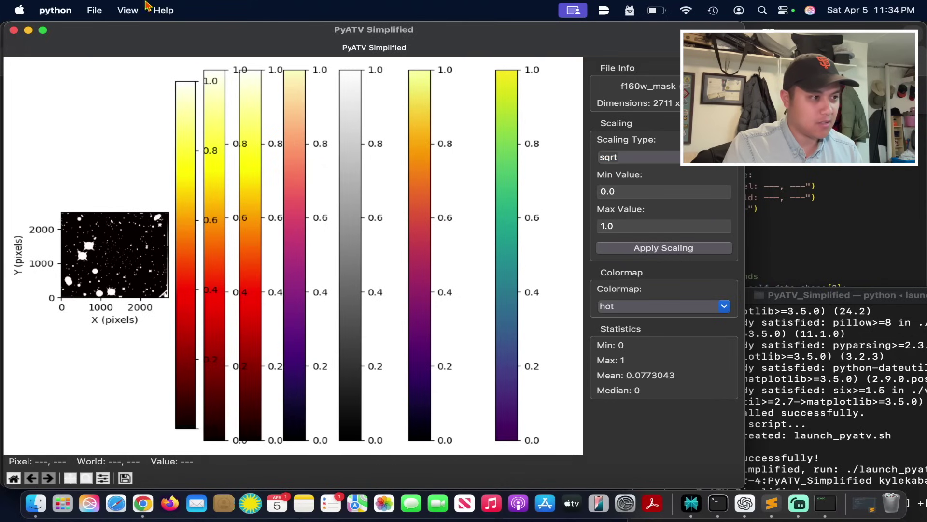
left_click(129, 10)
left_click(131, 65)
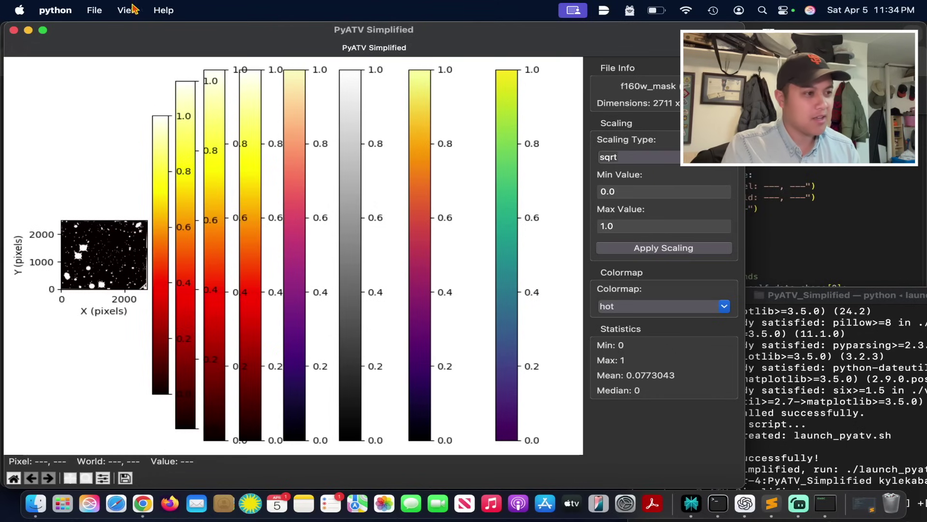
left_click(130, 6)
left_click(73, 190)
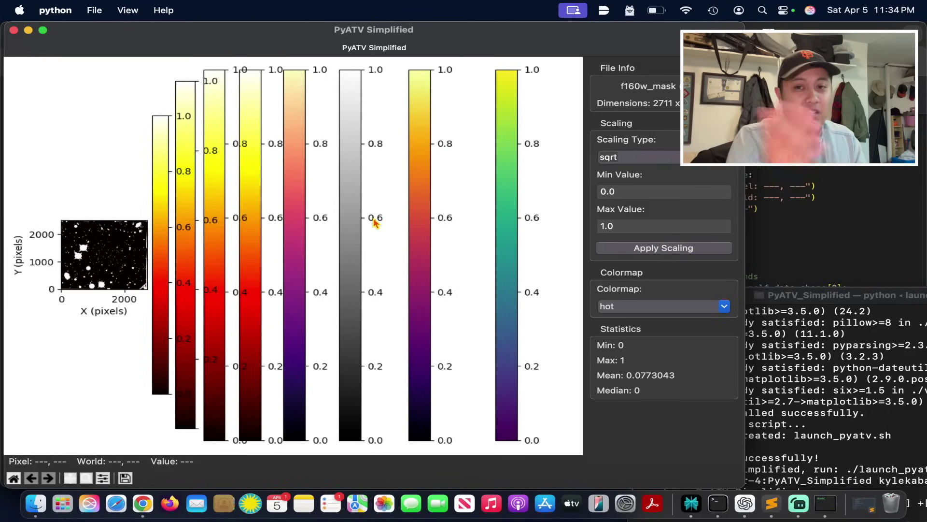
Check the PyATV folders and archives in Finder's Downloads, then return to the viewer.
key("super+Tab")
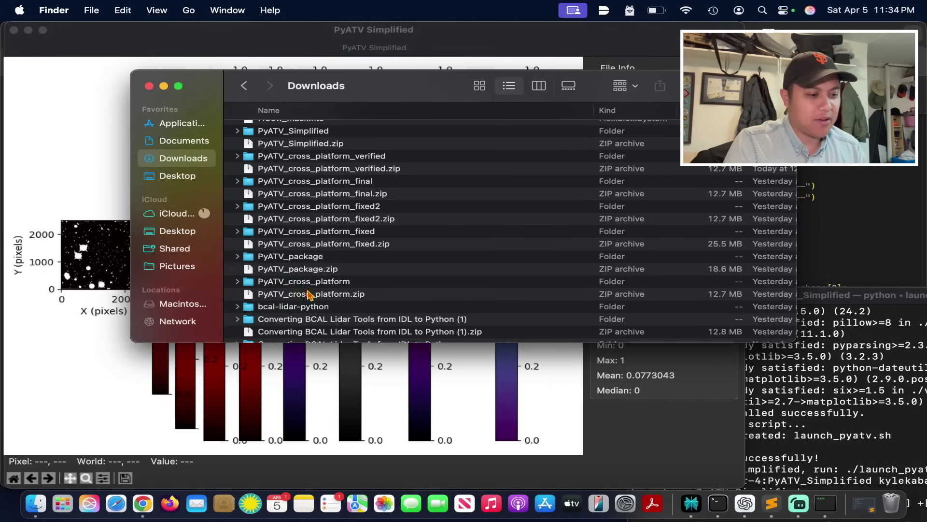
scroll(314, 276, "up", 1)
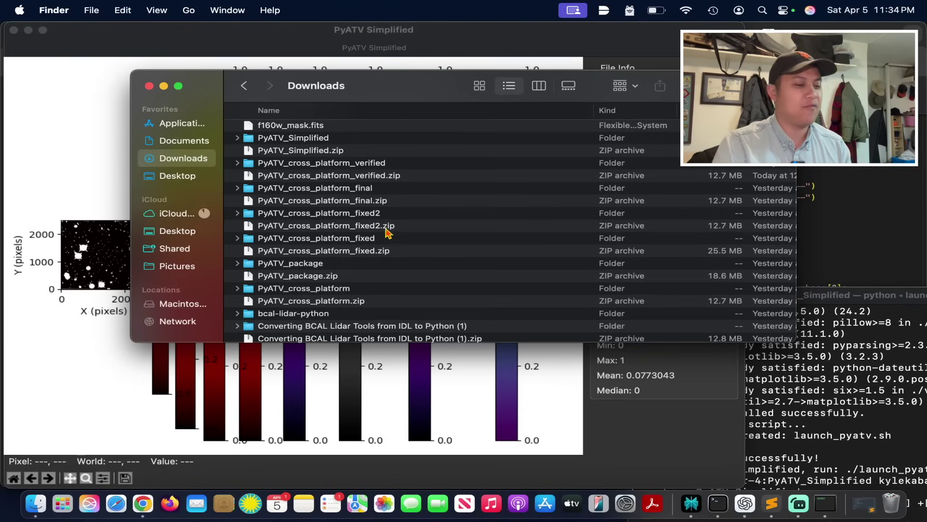
left_click(107, 119)
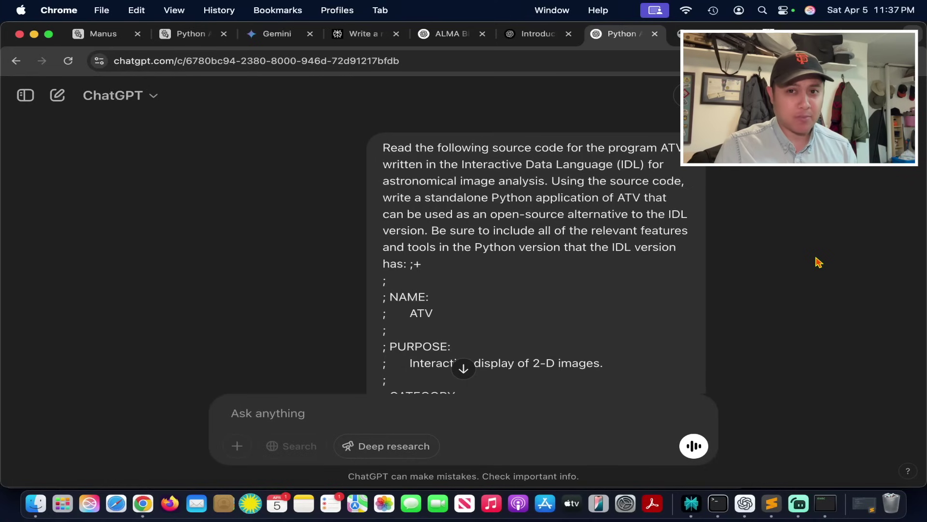
Scroll past the pasted IDL source in the ChatGPT prompt to the Python port reply.
scroll(744, 393, "down", 20)
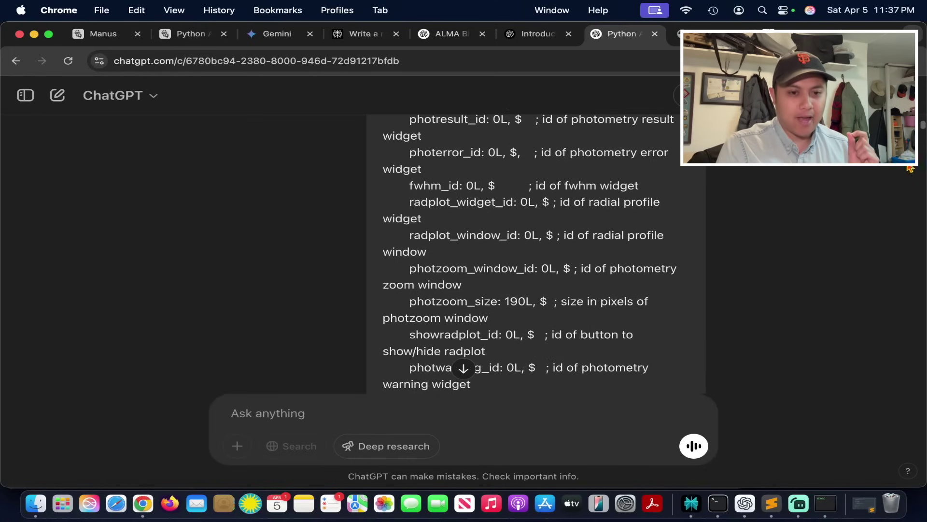
left_click_drag(923, 125, 922, 387)
Clear the Terminal and run python python_atv.py to open the ATV-Python viewer.
scroll(922, 386, "up", 15)
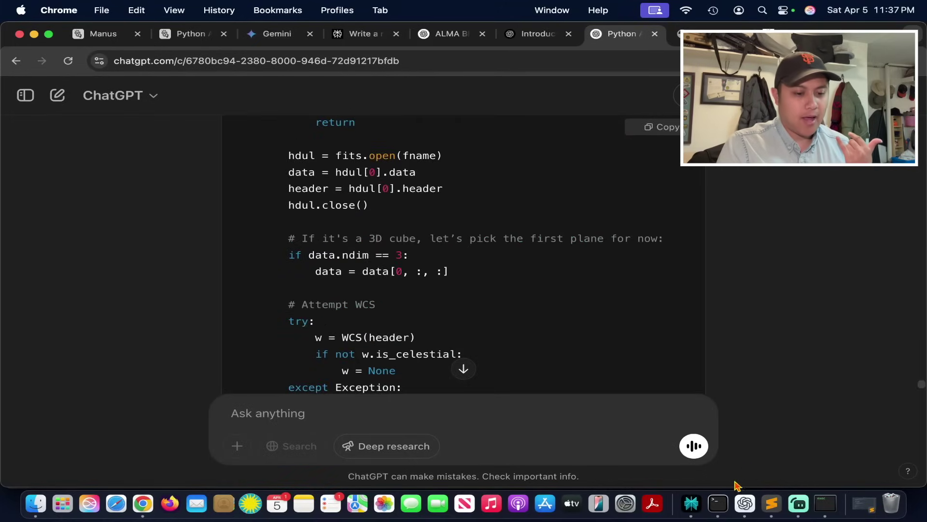
left_click(718, 503)
type("clear")
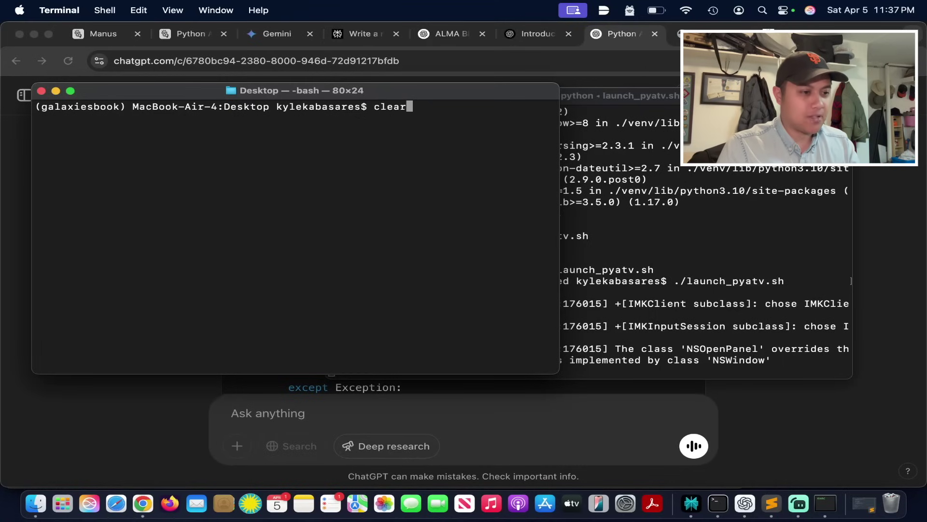
key("Return")
type("python py")
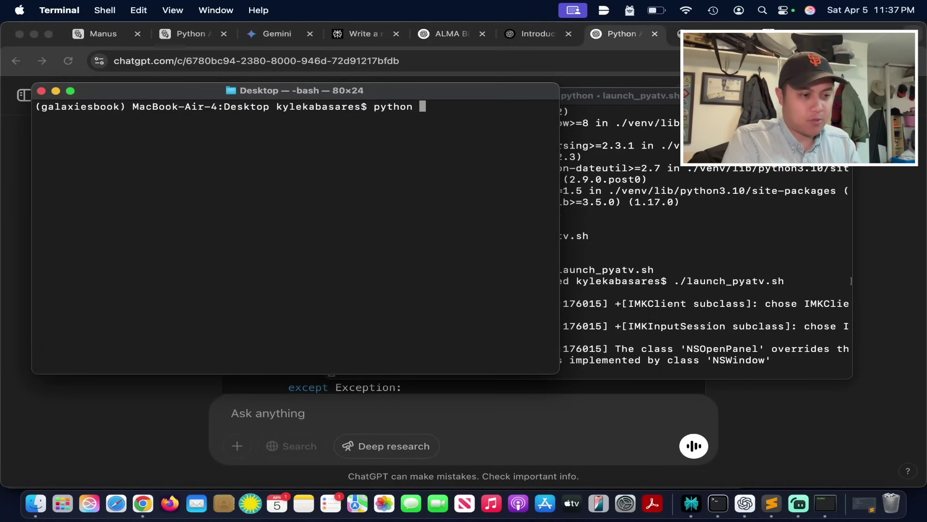
type("th")
key("Tab")
key("Return")
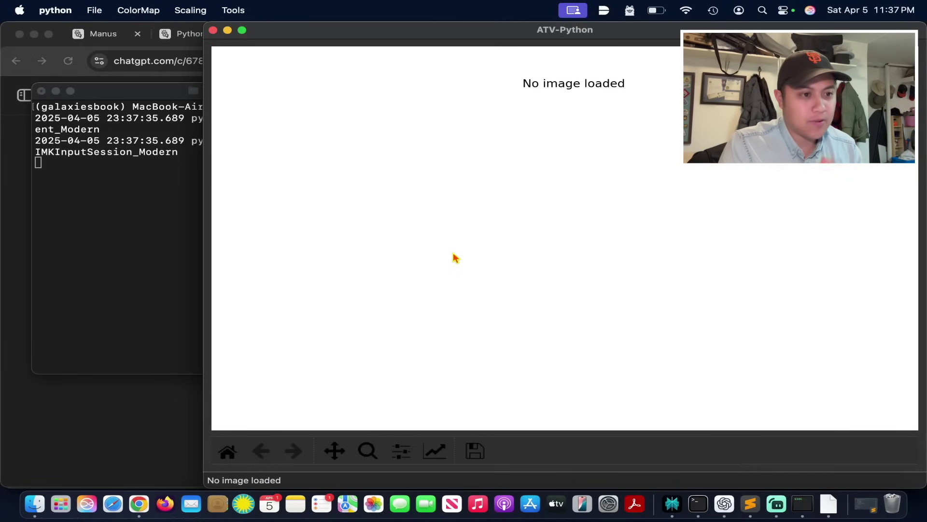
Move the ATV-Python window left and check its ColorMap and File > Open options.
left_click_drag(538, 32, 464, 33)
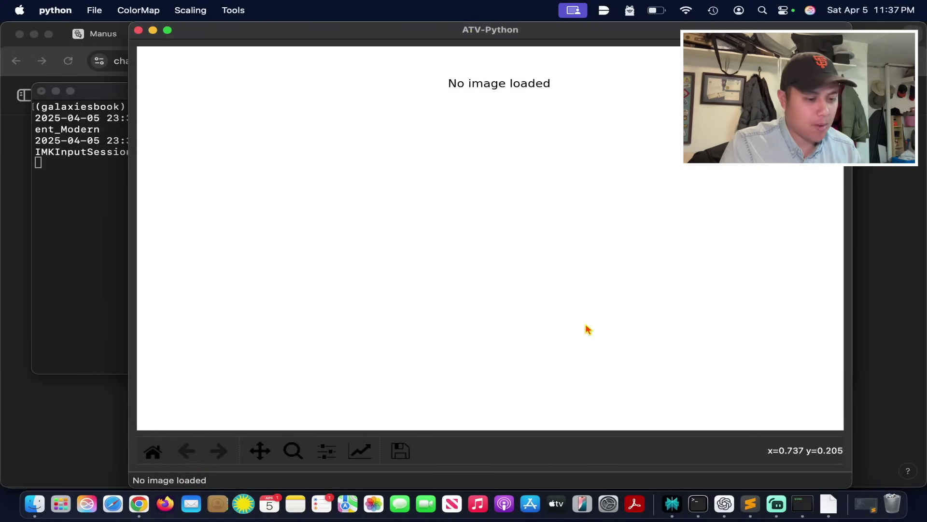
left_click(149, 6)
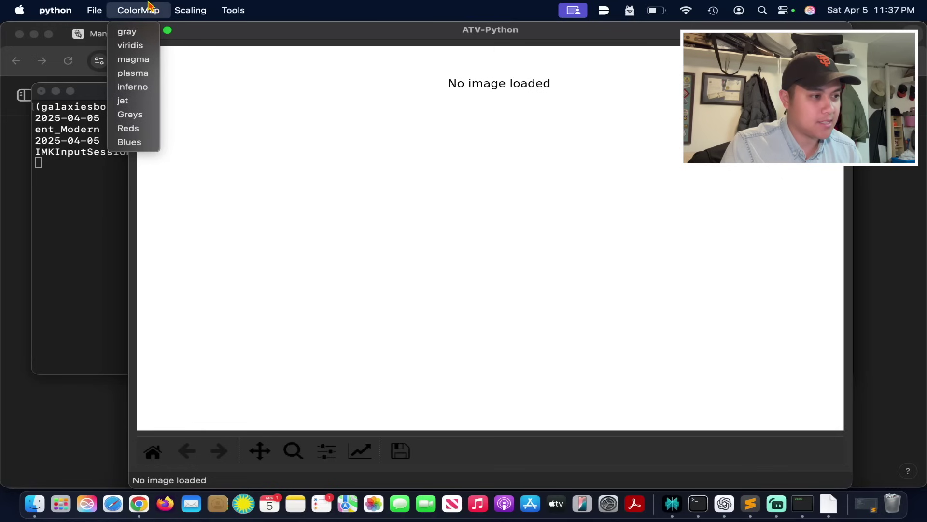
left_click(99, 36)
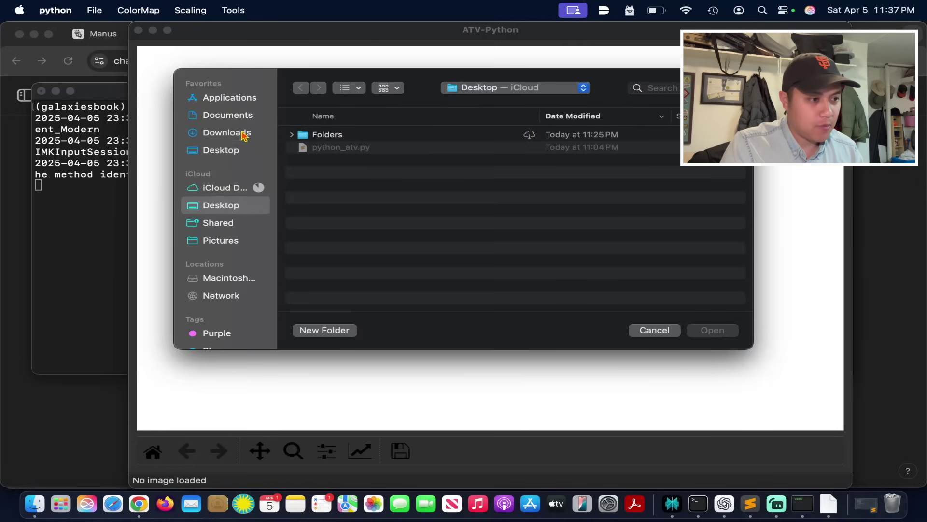
Load f160w_mask (1).fits from the Downloads folder into ATV-Python.
left_click(244, 135)
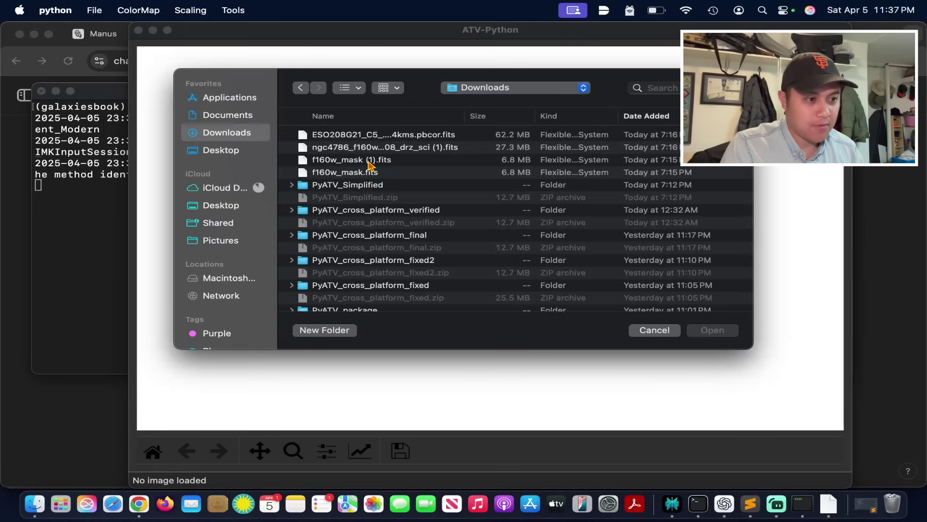
double_click(369, 164)
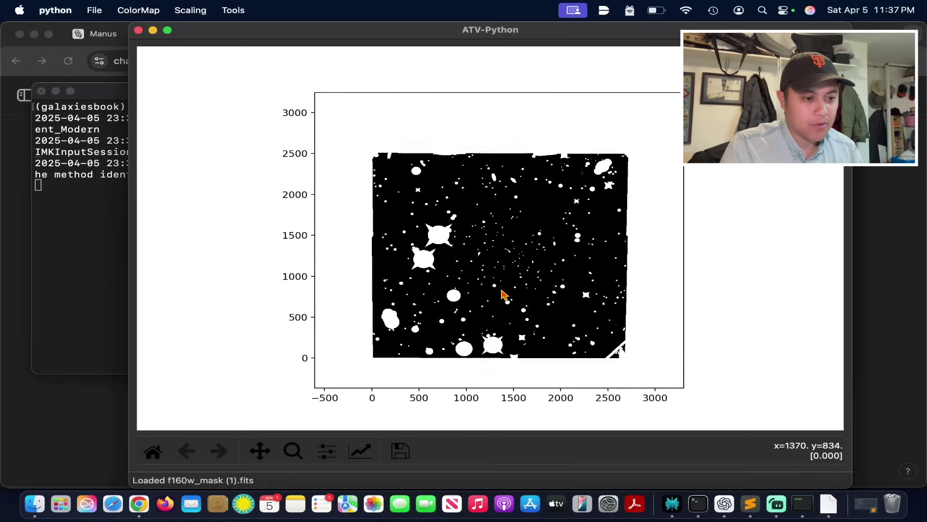
scroll(503, 295, "up", 3)
scroll(502, 294, "down", 5)
scroll(502, 295, "up", 6)
scroll(502, 295, "down", 3)
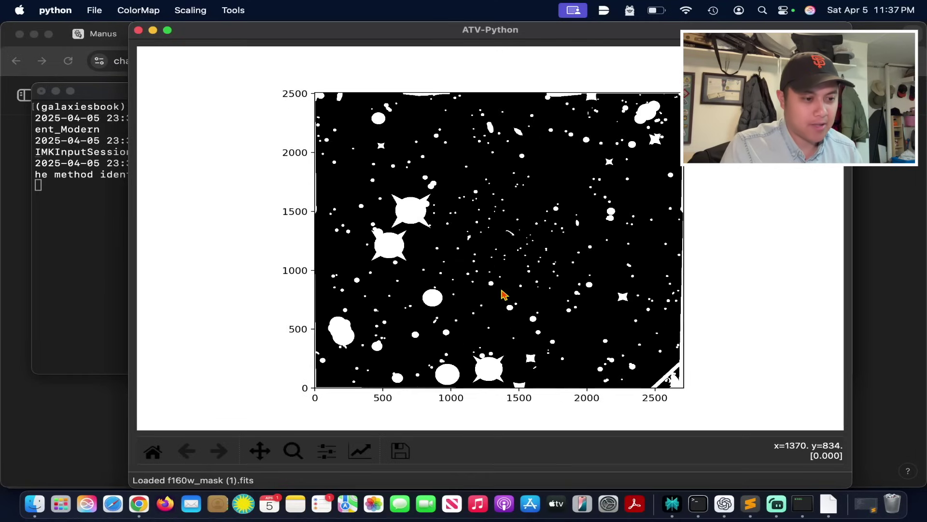
scroll(462, 290, "up", 2)
scroll(462, 290, "down", 8)
scroll(461, 291, "up", 8)
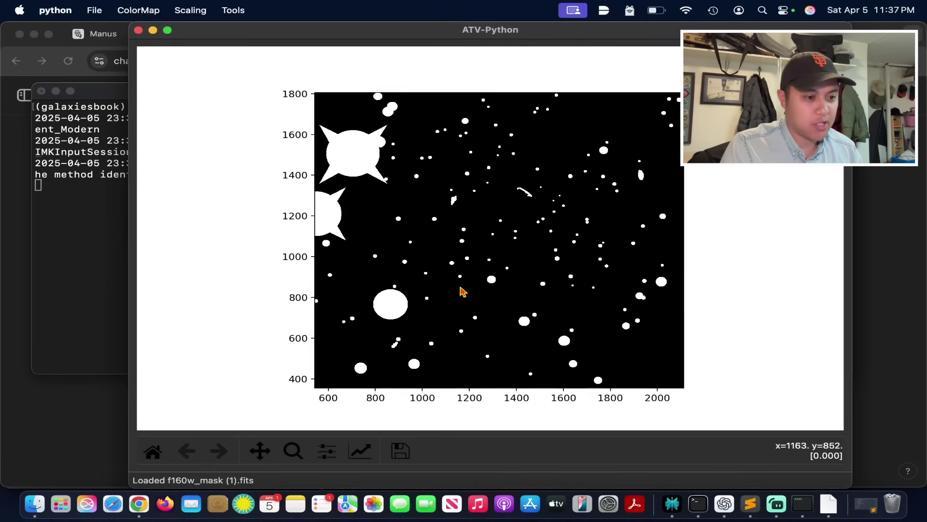
Apply the viridis, inferno, then Greys colour maps to the mask.
left_click(140, 11)
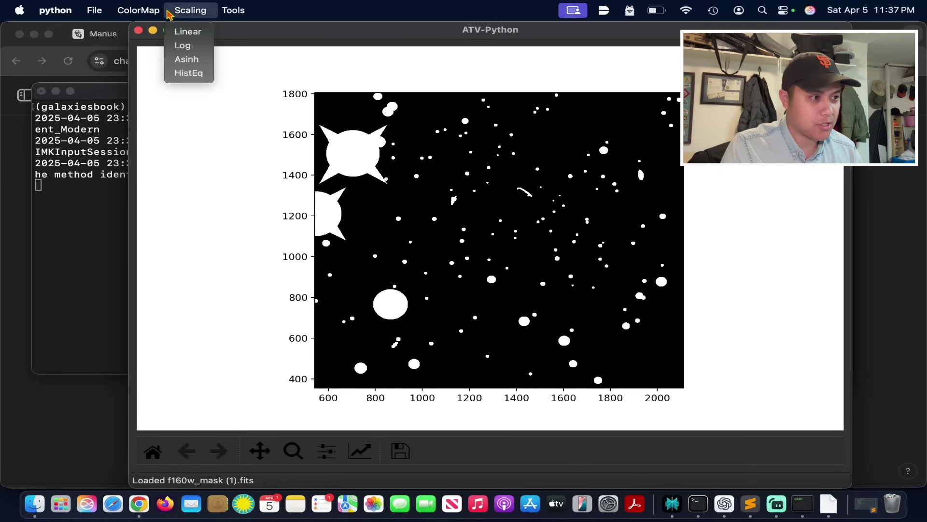
left_click(130, 46)
left_click(139, 10)
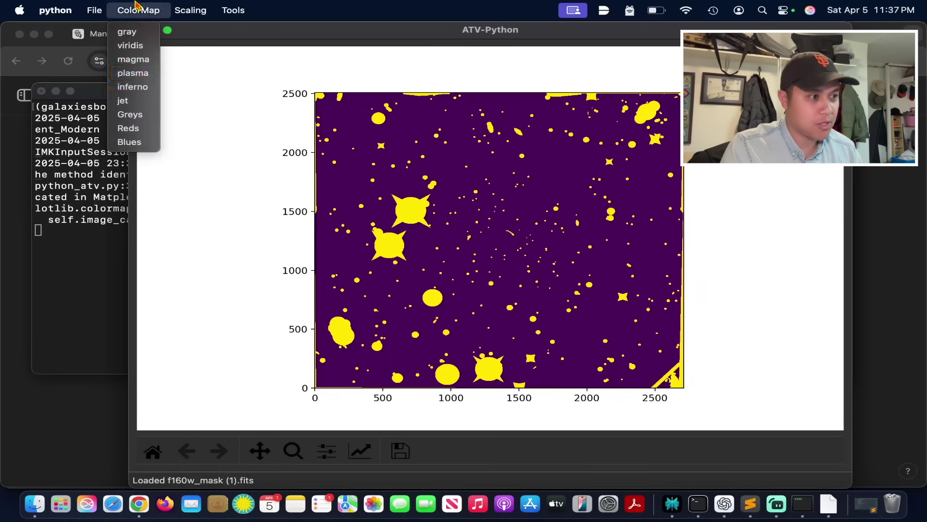
left_click(135, 92)
left_click(139, 10)
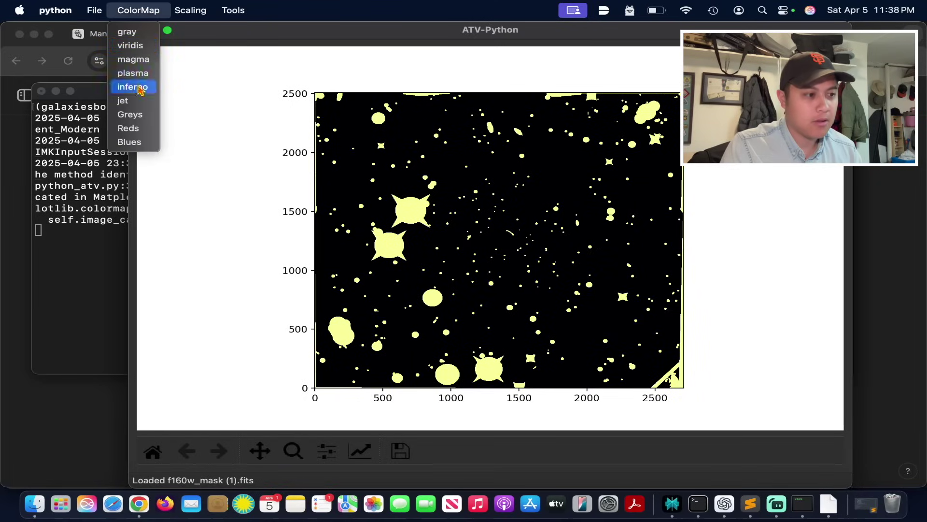
left_click(130, 114)
Switch scaling to Log, Linear, then back to Log, and start Tools > Aperture Photometry.
left_click(157, 10)
mouse_move(179, 10)
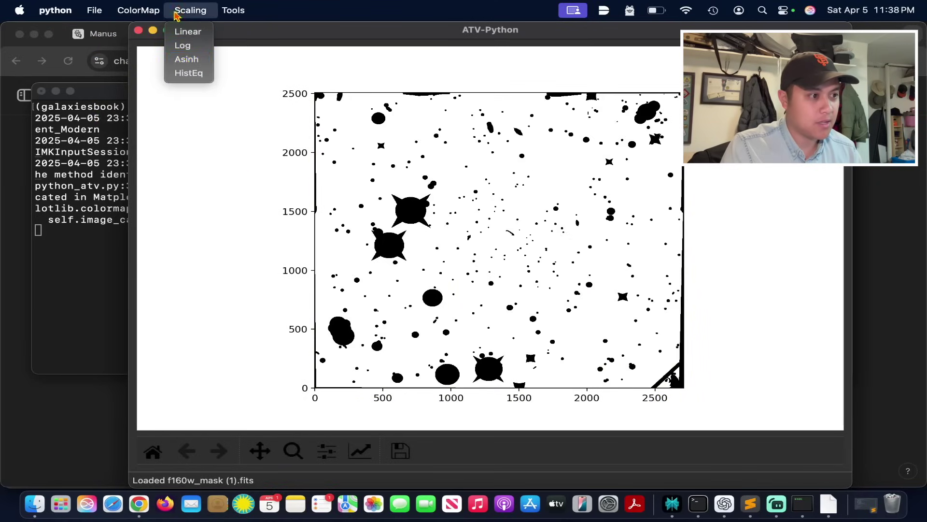
left_click(188, 49)
left_click(190, 10)
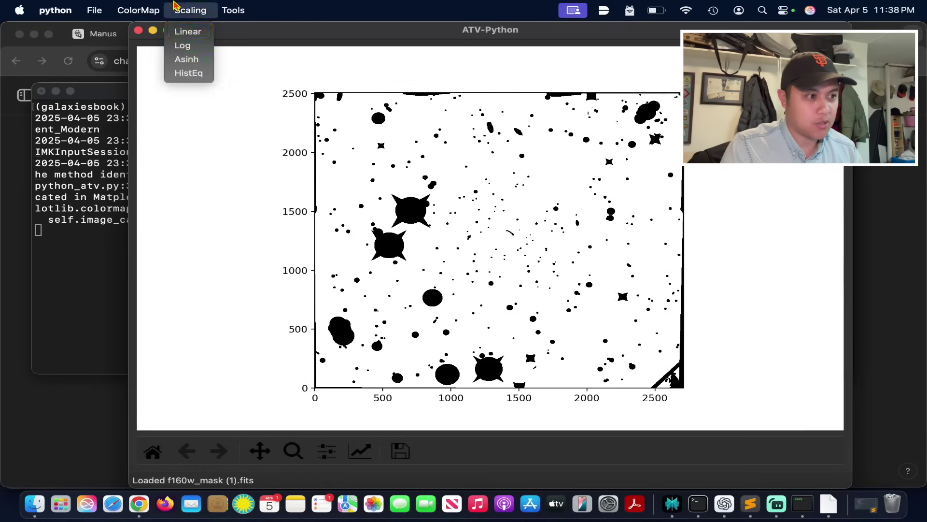
left_click(175, 33)
left_click(191, 11)
left_click(186, 46)
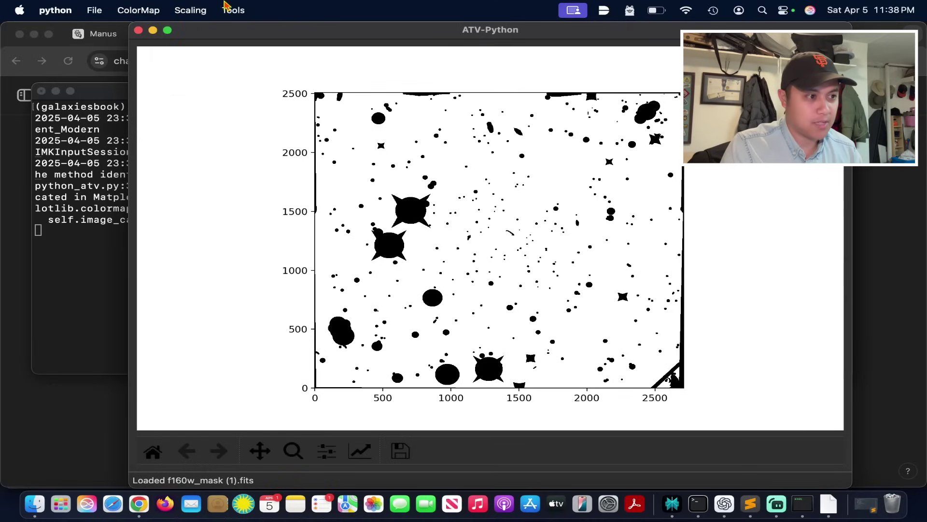
left_click(226, 7)
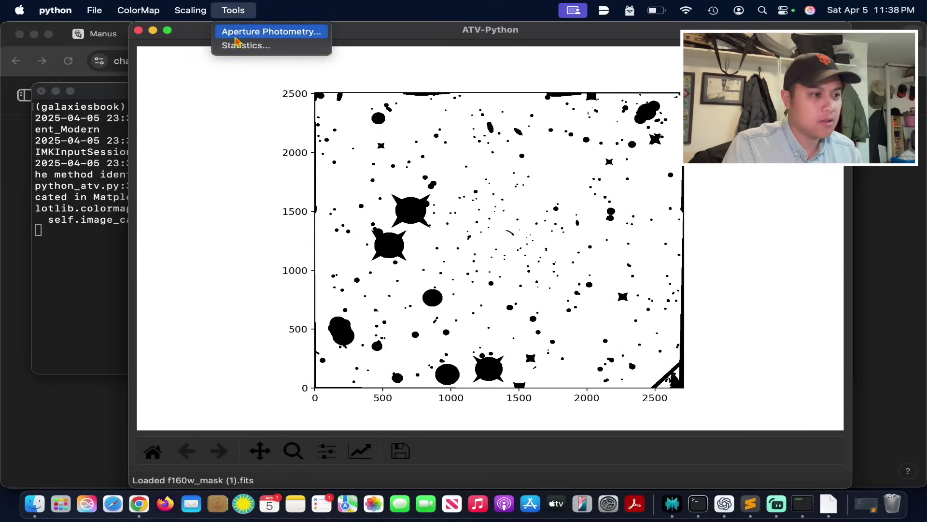
left_click(238, 34)
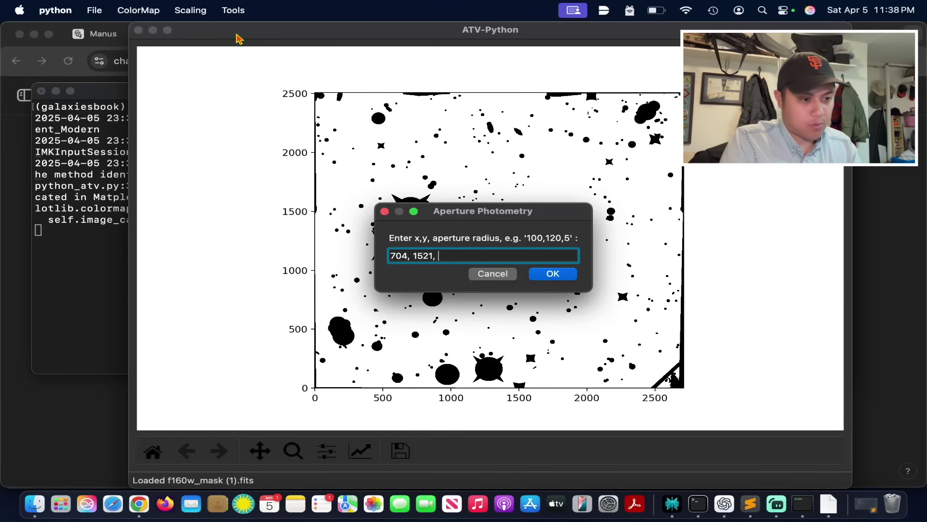
Submit photometry at (704, 1521) radius 10 and dismiss the 317.00 sum result.
key("Return")
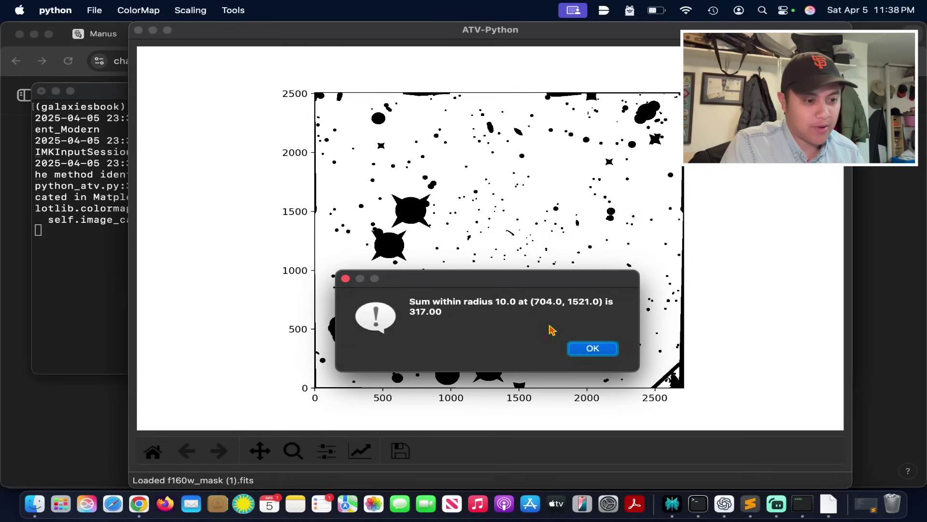
left_click(594, 349)
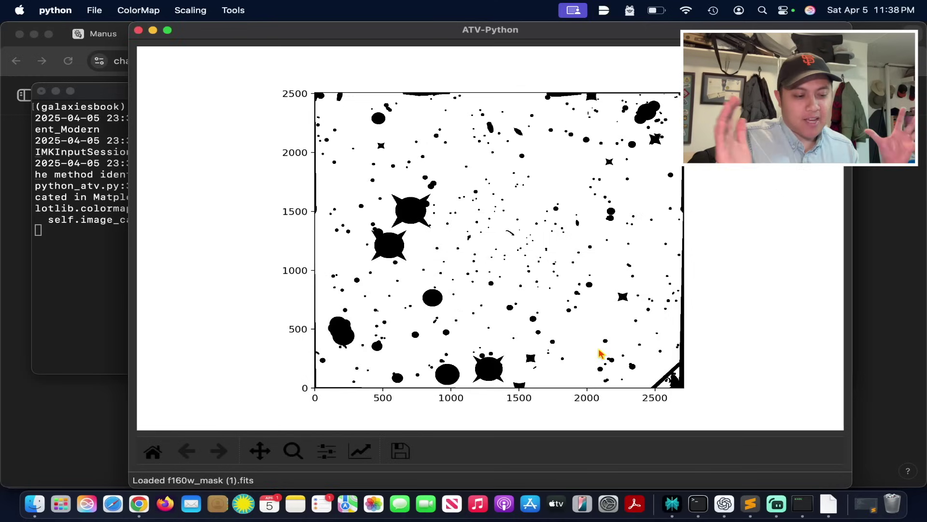
Apply Tight layout in the subplot configuration dialog and close it.
left_click(324, 449)
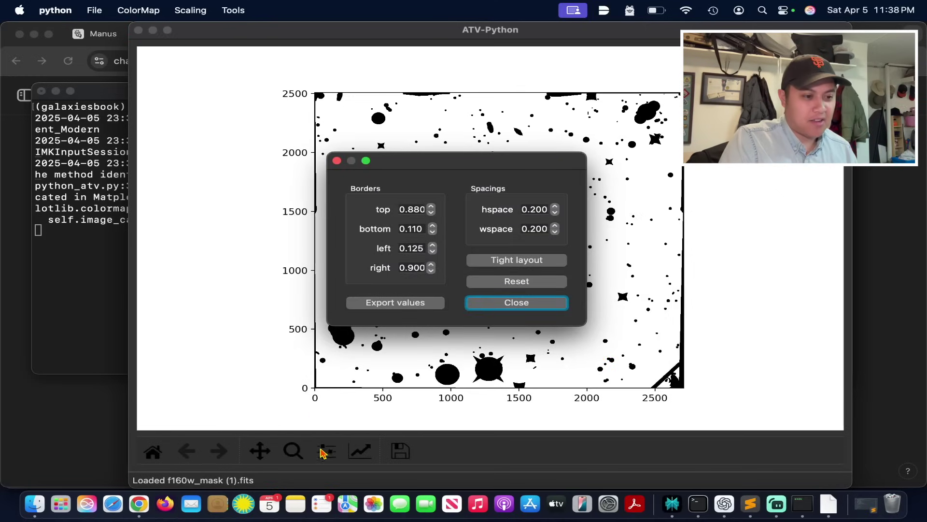
left_click(545, 264)
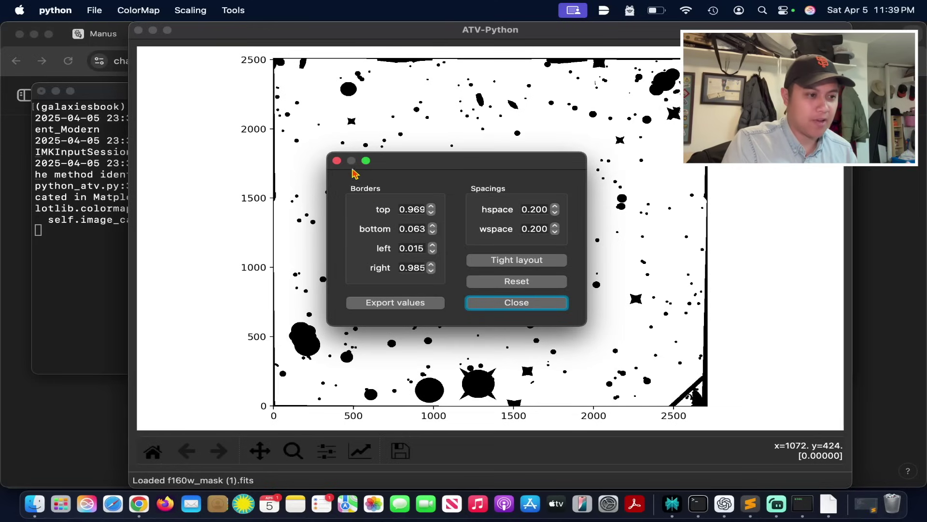
left_click(337, 161)
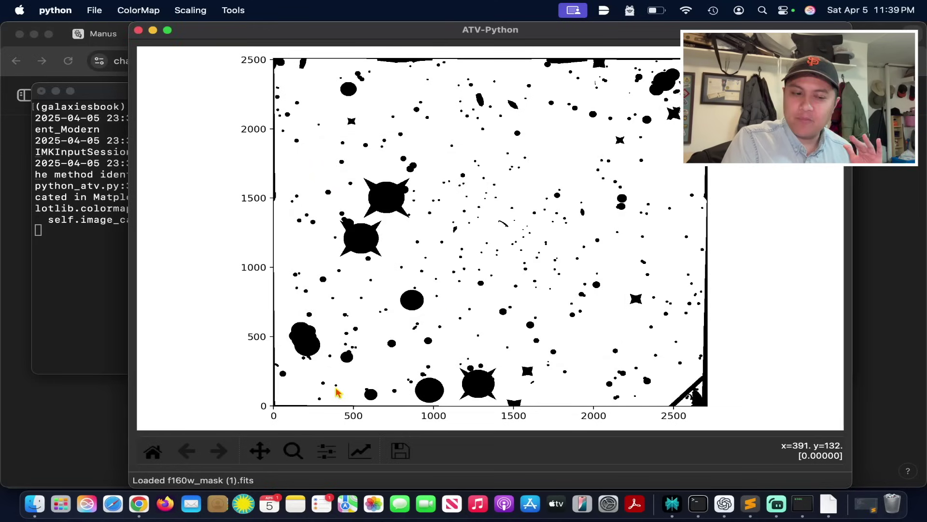
Zoom in and out on the mask image, then return to the browser.
scroll(337, 392, "up", 5)
scroll(337, 391, "down", 3)
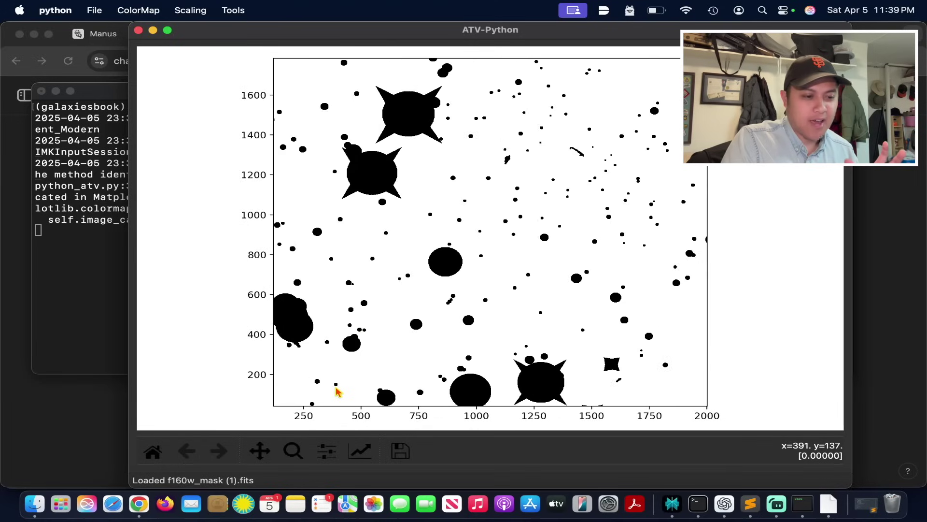
scroll(373, 339, "down", 2)
scroll(371, 340, "up", 4)
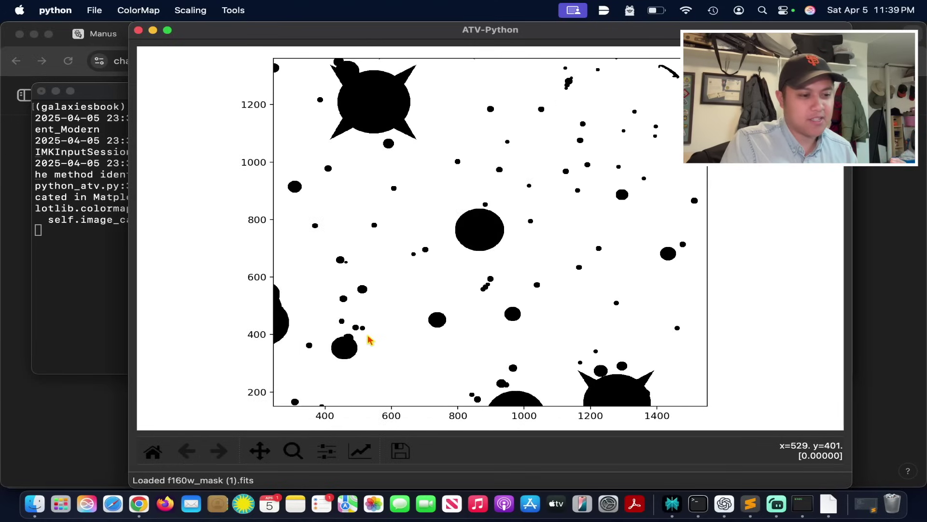
scroll(370, 339, "down", 3)
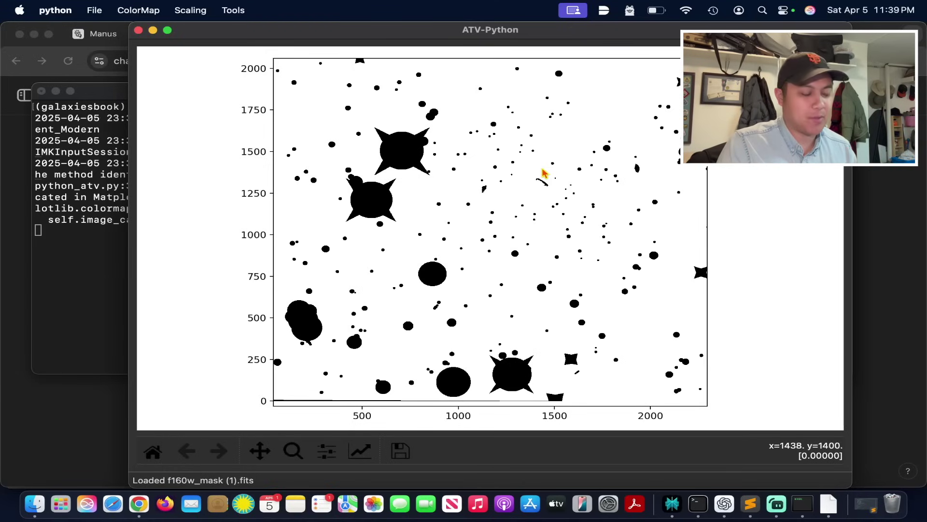
left_click(24, 387)
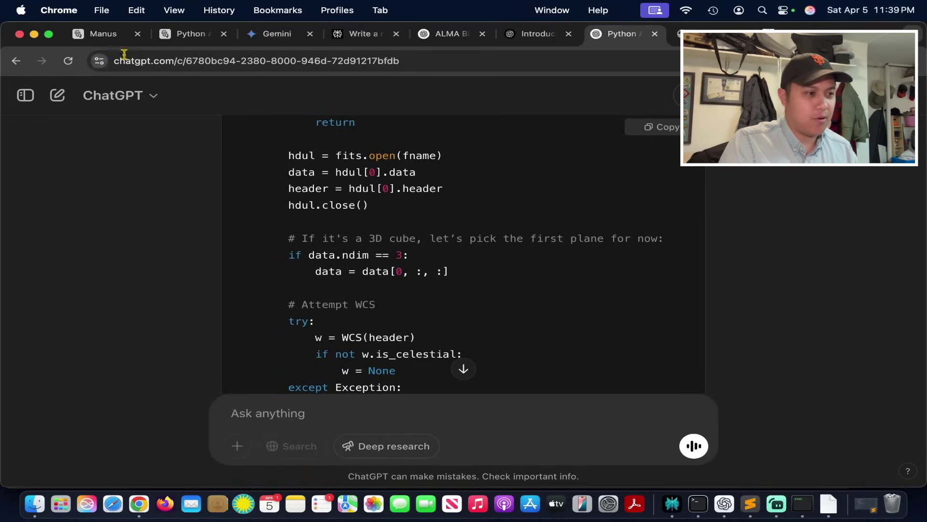
Go back to the Python application task and scroll up to its streamlined-version step.
left_click(191, 34)
left_click(96, 34)
left_click(170, 38)
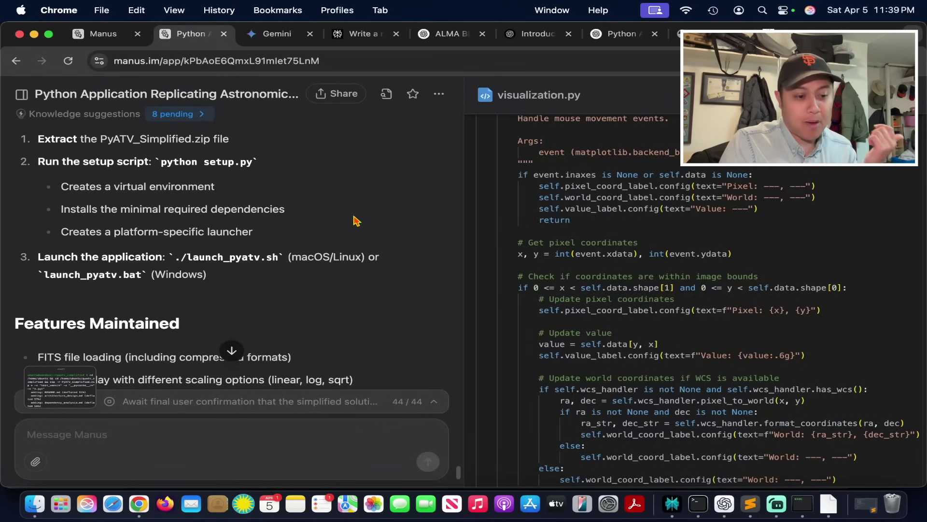
scroll(427, 278, "up", 5)
scroll(427, 278, "up", 10)
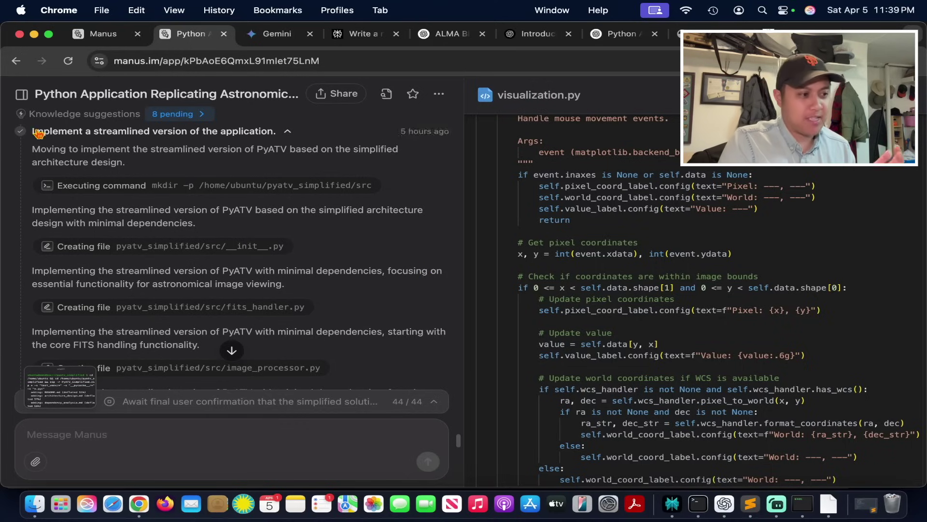
Glance at the Manus use-cases page, then return to the Python application task.
mouse_move(22, 94)
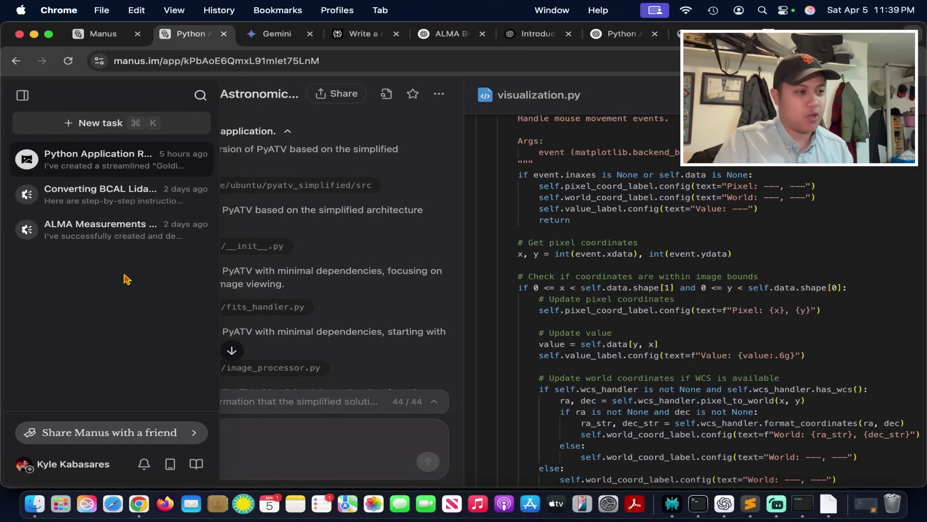
left_click(99, 33)
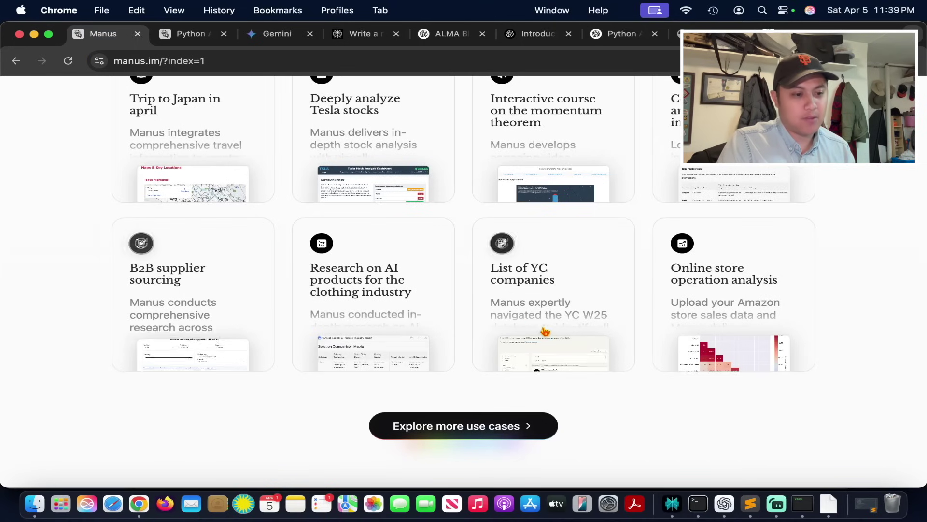
scroll(570, 241, "up", 2)
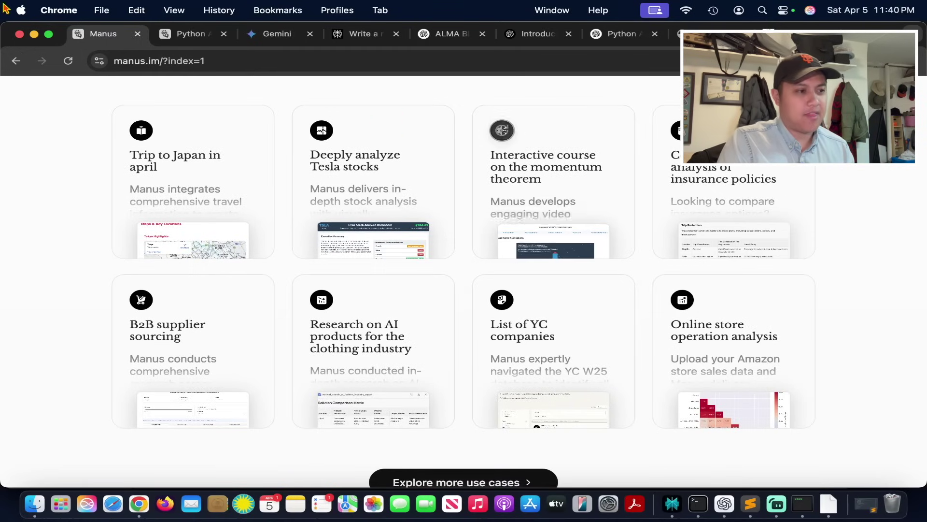
left_click(191, 34)
Scroll visualization.py up to __init__, then the chat down to 'Deliver the Goldilocks solution'.
scroll(649, 265, "up", 15)
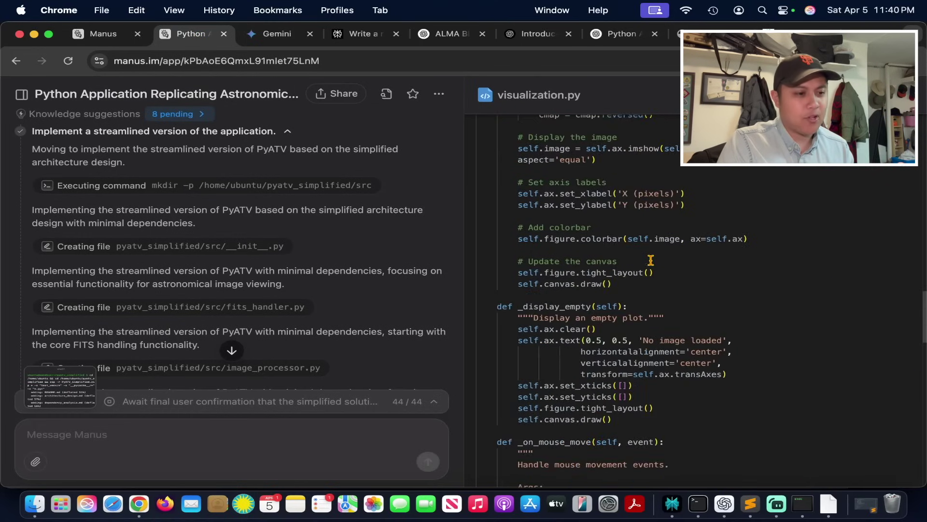
scroll(650, 260, "up", 1)
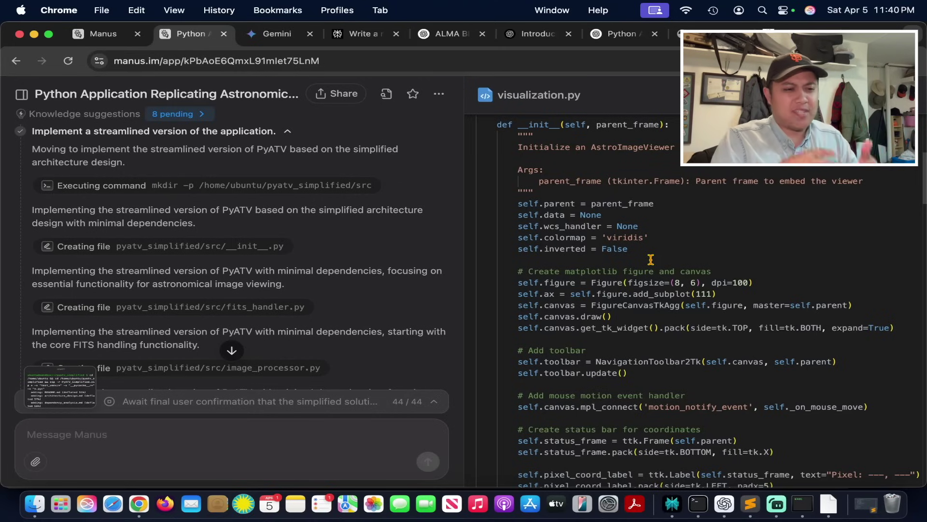
scroll(258, 316, "down", 10)
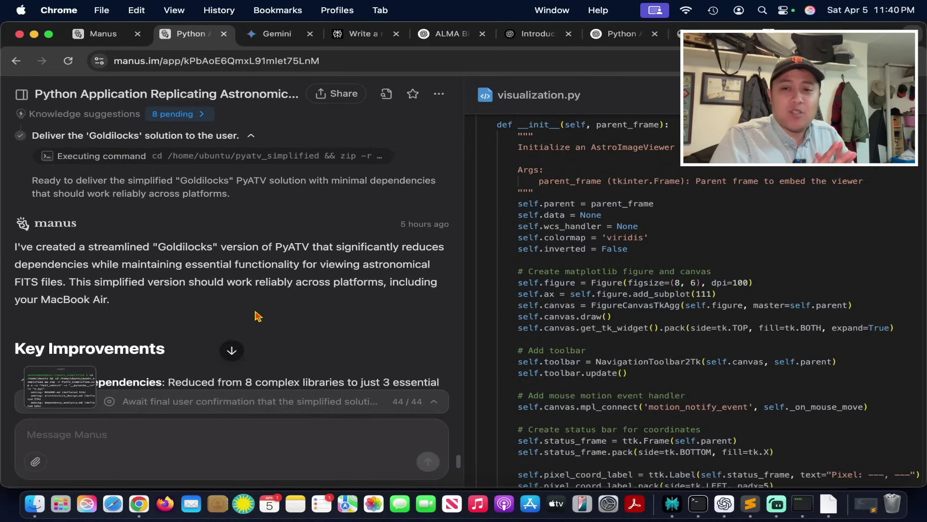
Open the 'Share the replay of this task' dialog with Public access and a share link.
left_click(334, 94)
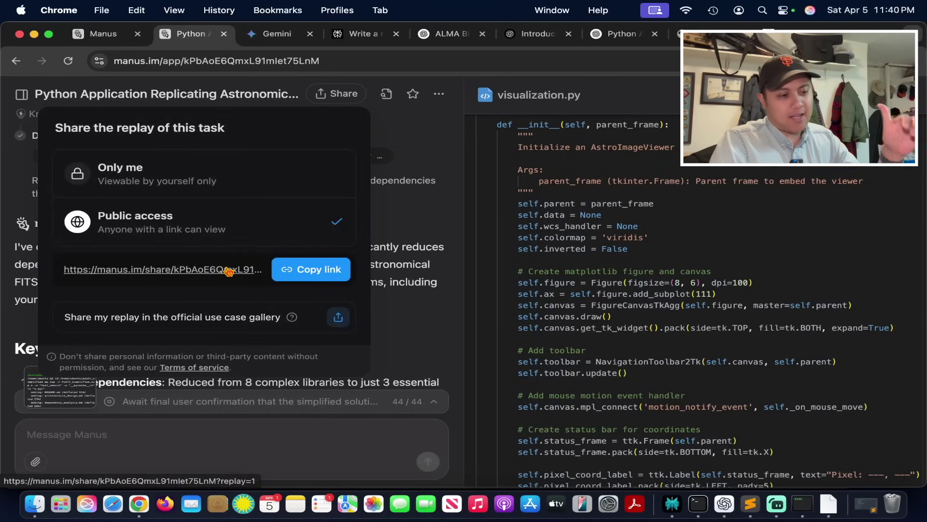